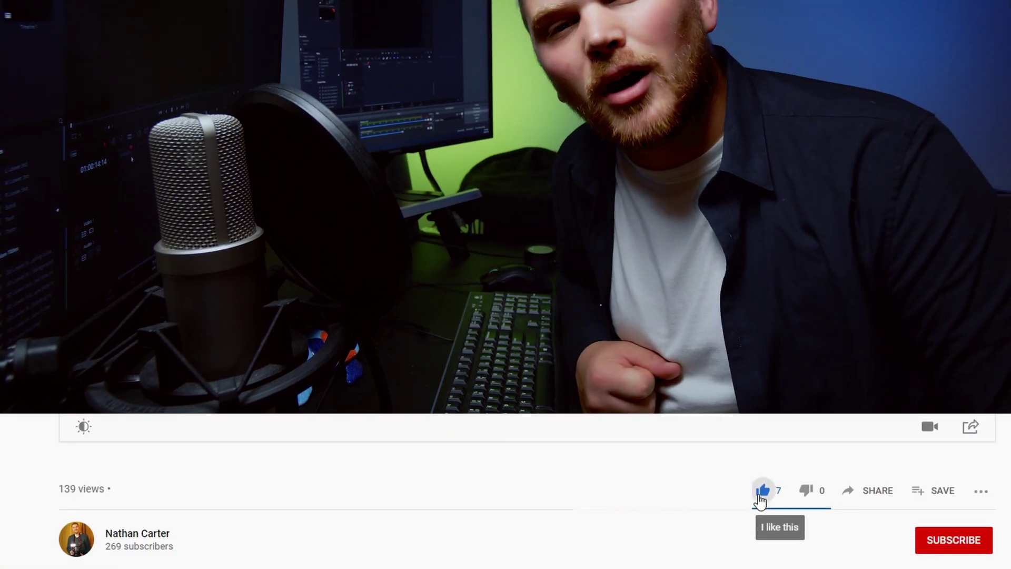
Step: Open the 'Grading my Videos' project on the Edit page, with Timeline 1 still empty
click(763, 491)
click(959, 546)
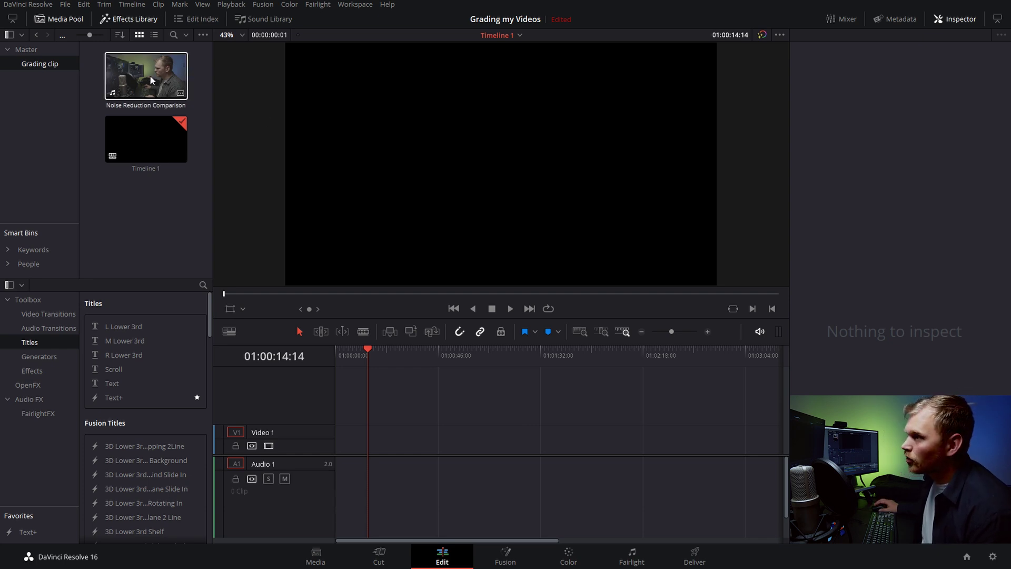
Step: Drop the Noise Reduction Comparison clip onto Timeline 1 and scrub to a later frame
drag(148, 79, 342, 450)
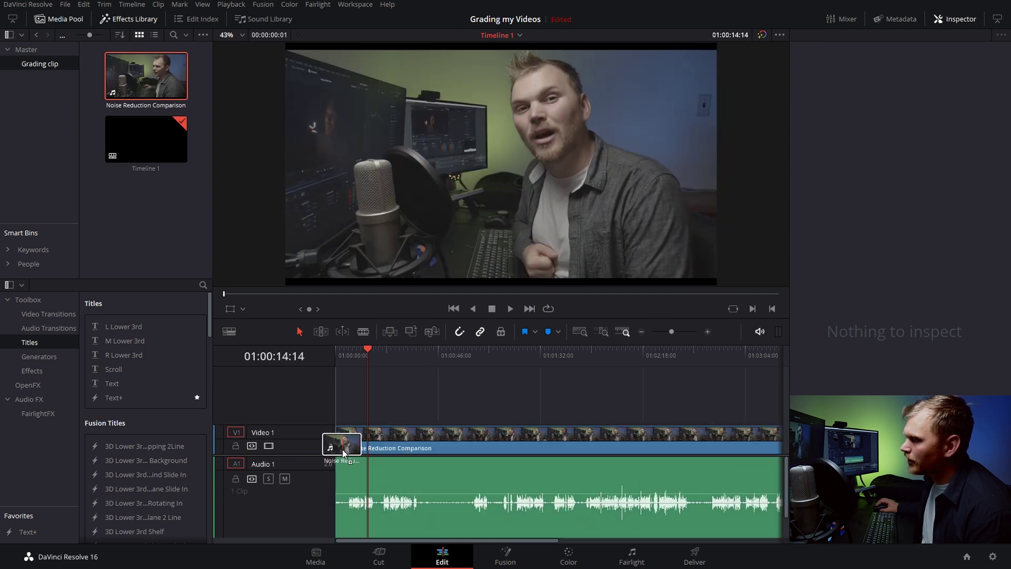
drag(439, 355, 450, 362)
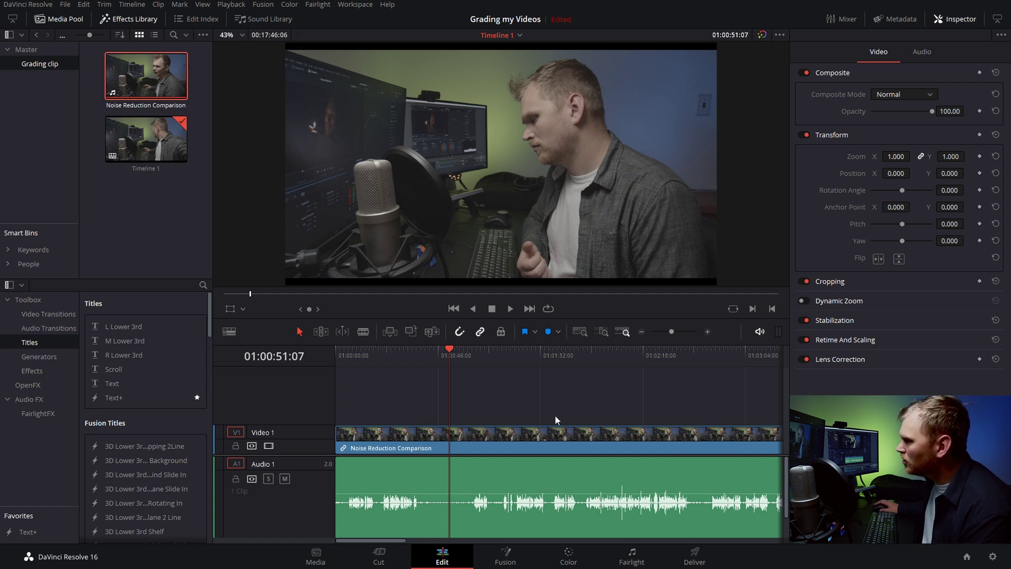
Step: Set Project Settings Input Scaling to Scale full frame with crop and save
click(993, 557)
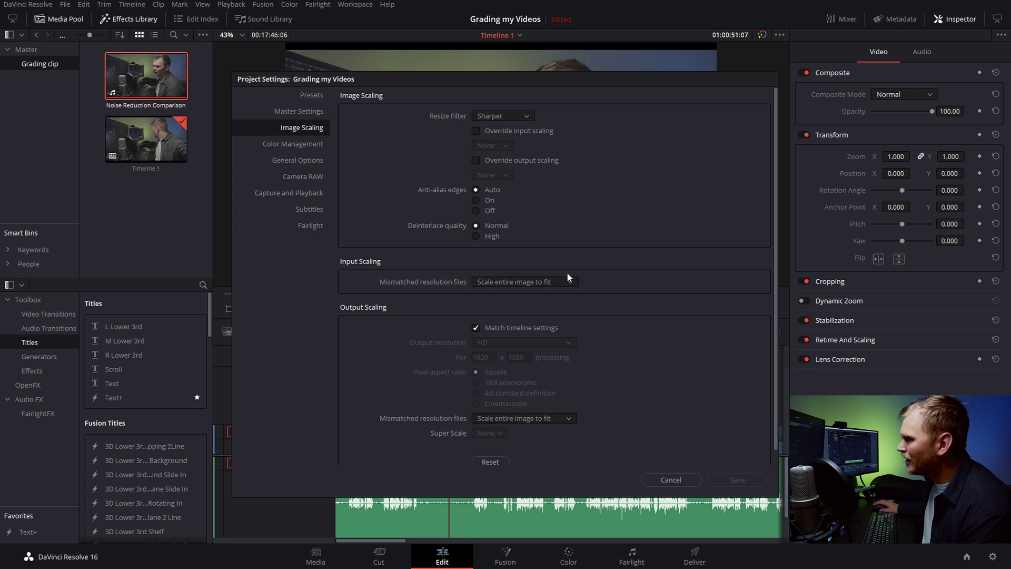
click(543, 282)
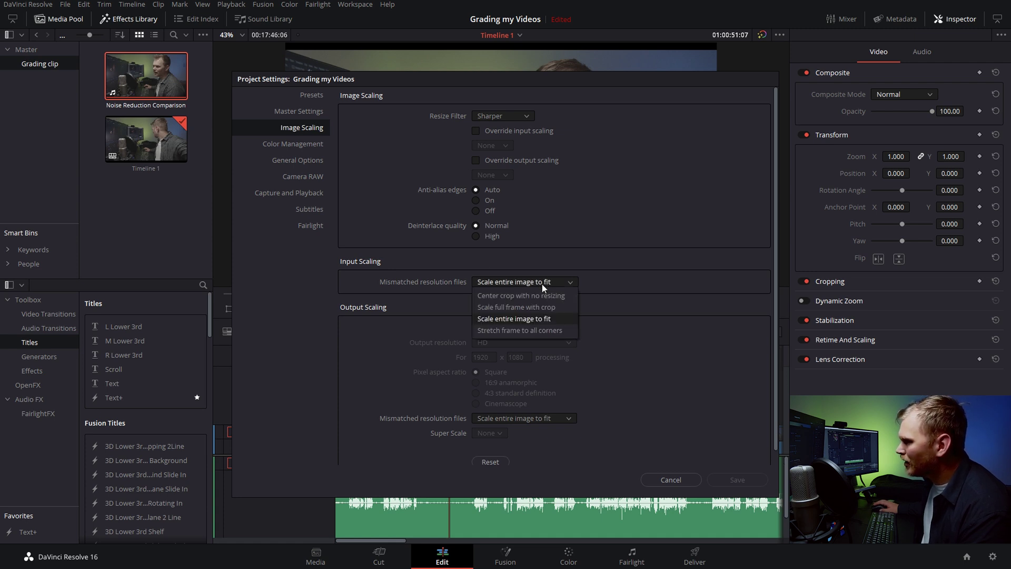
click(492, 307)
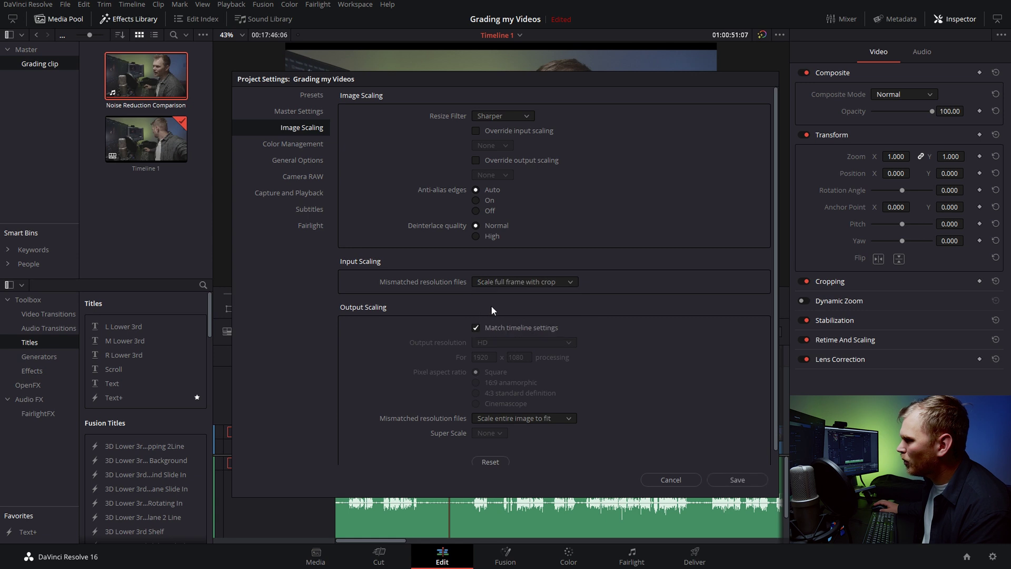
click(738, 479)
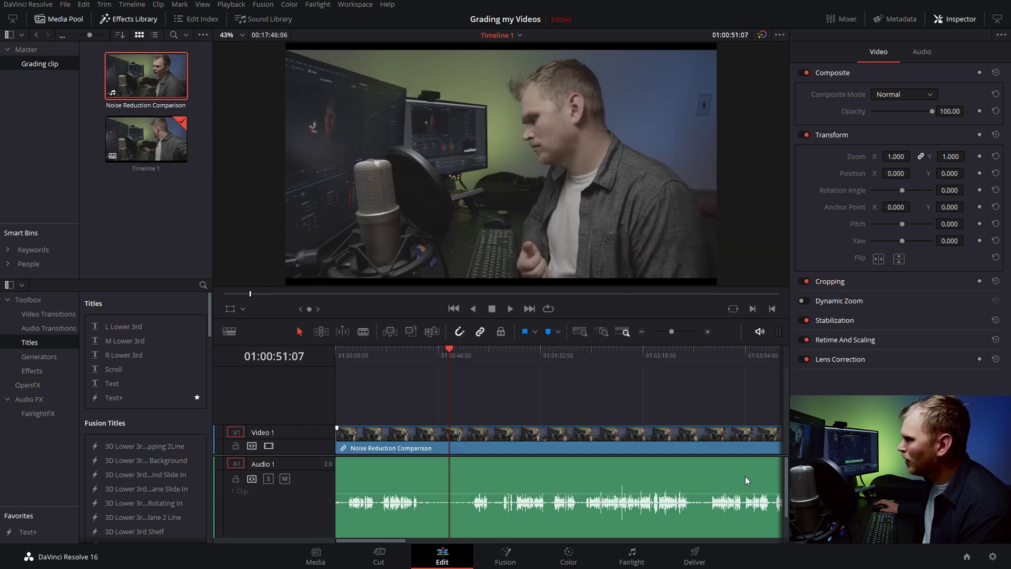
Step: Shift the clip's picture right to Inspector Position X 34
click(517, 433)
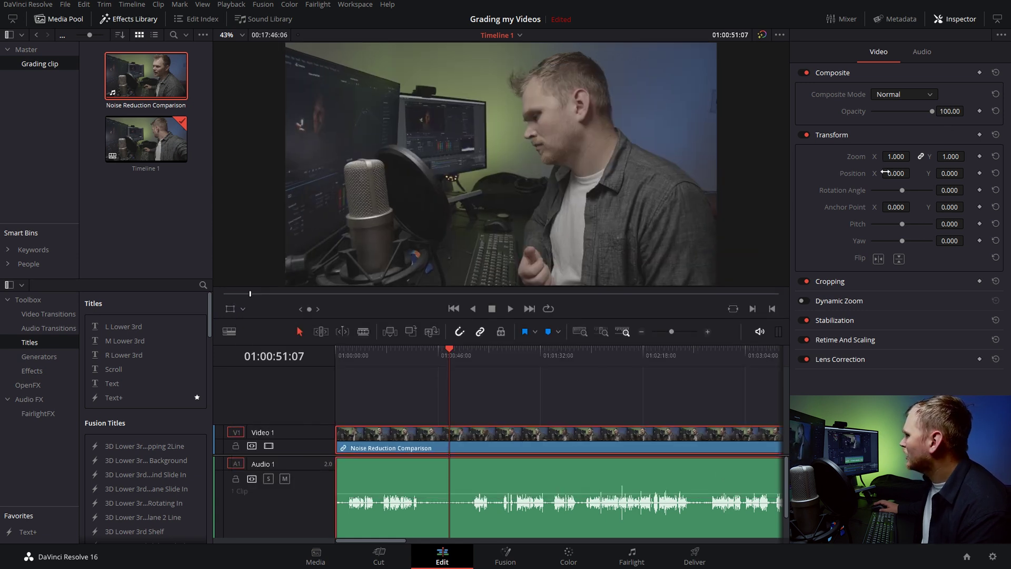
drag(885, 172, 914, 173)
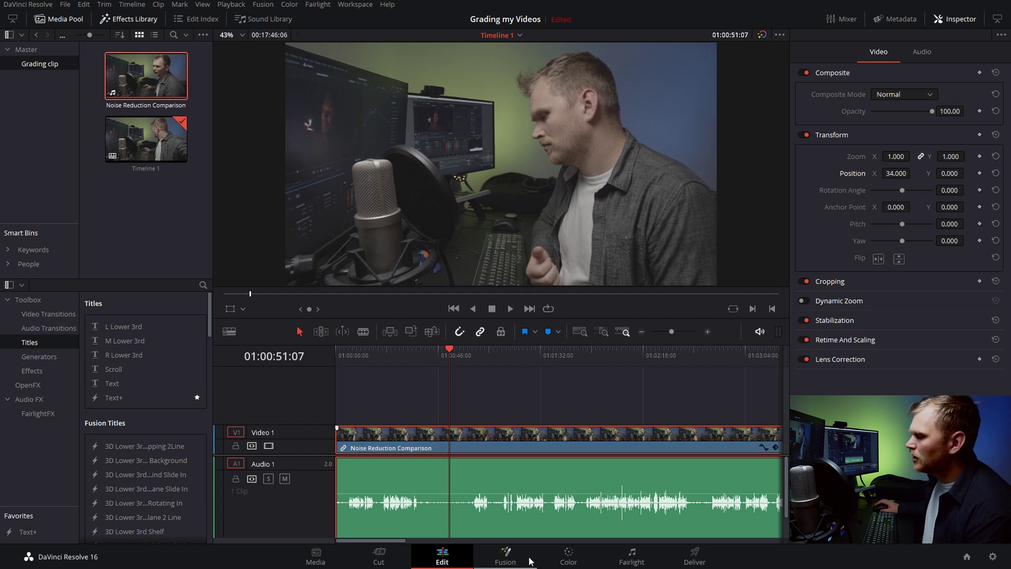
click(570, 555)
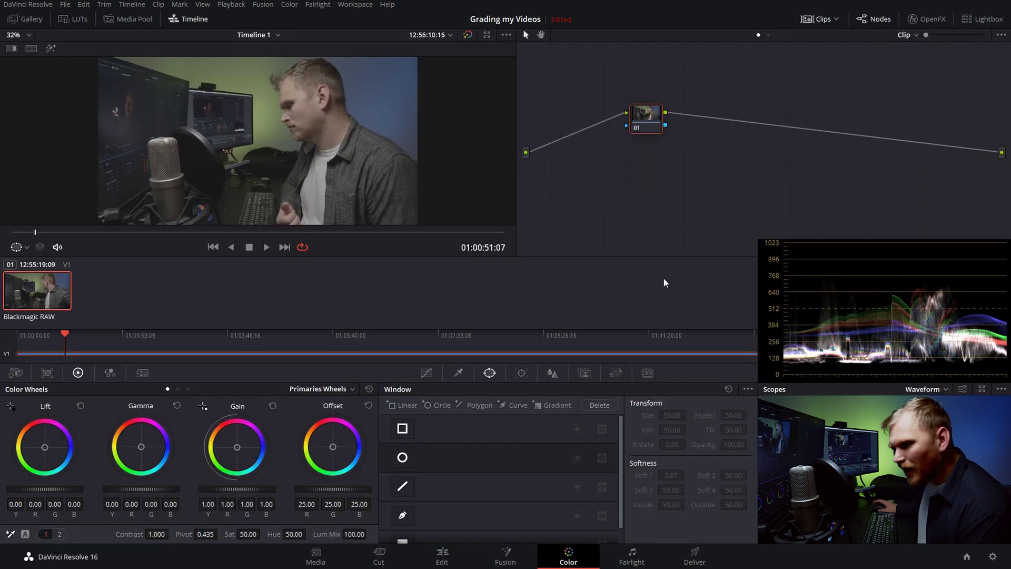
Step: Add the clip into a new group named 'main Grade'
right_click(24, 292)
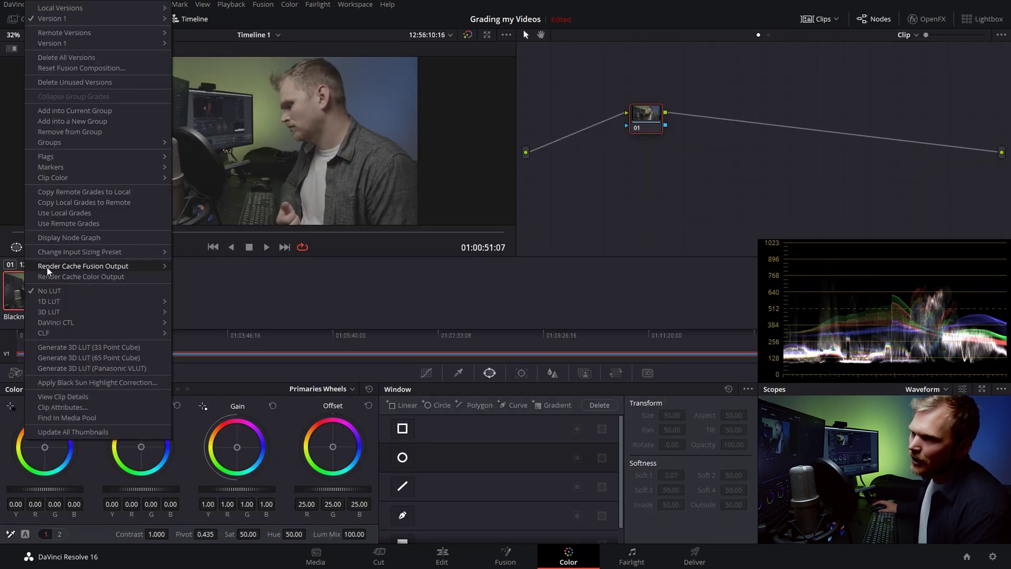
click(71, 121)
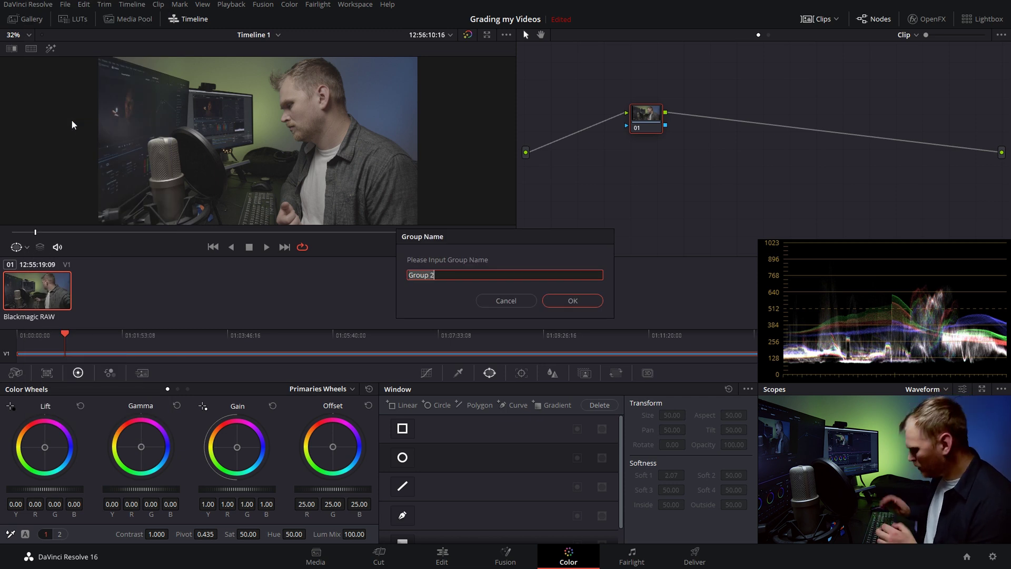
text(main Grade)
click(574, 298)
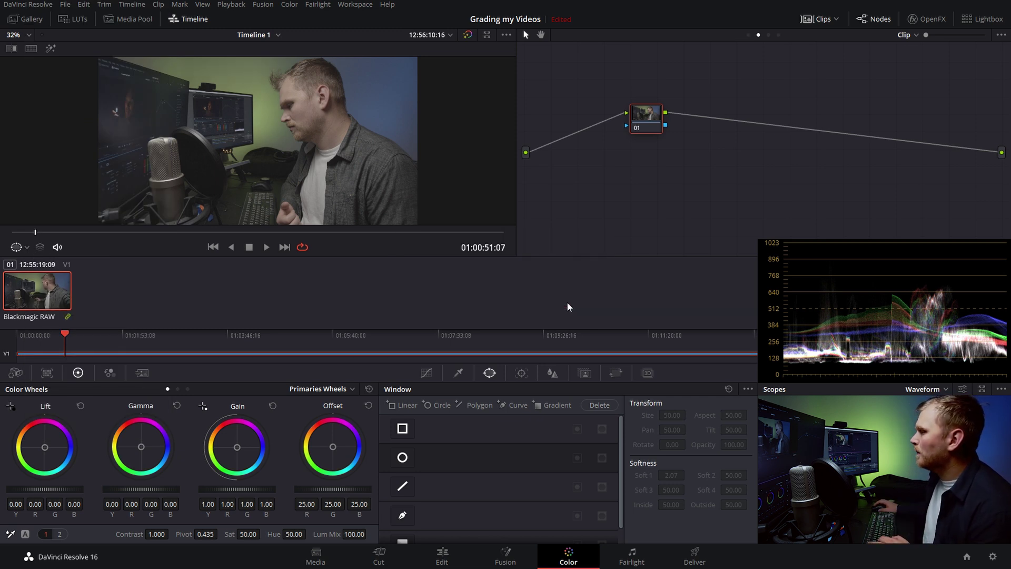
Step: Show the Group Post-Clip node tree and hide the Clips strip
click(769, 36)
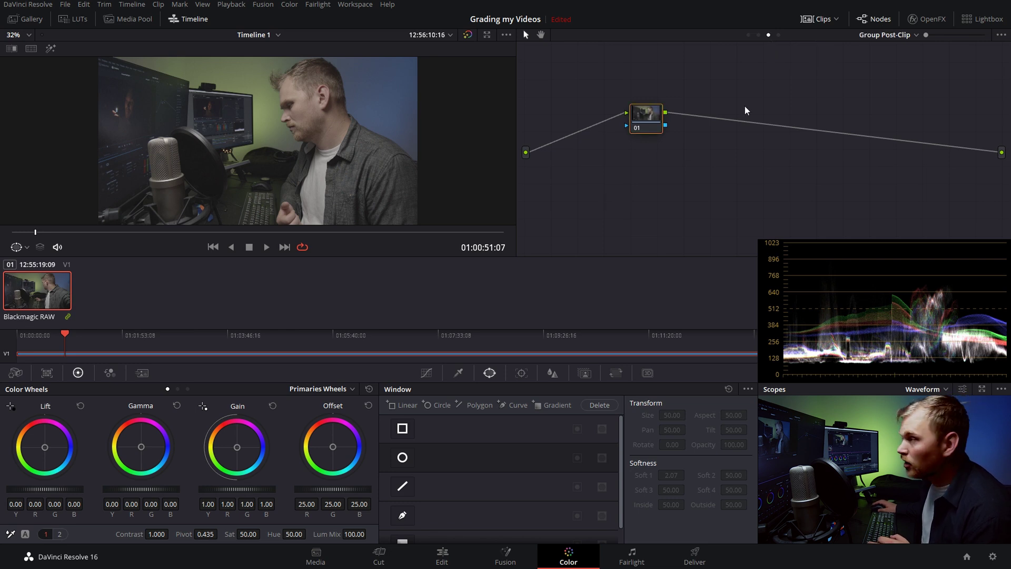
click(817, 18)
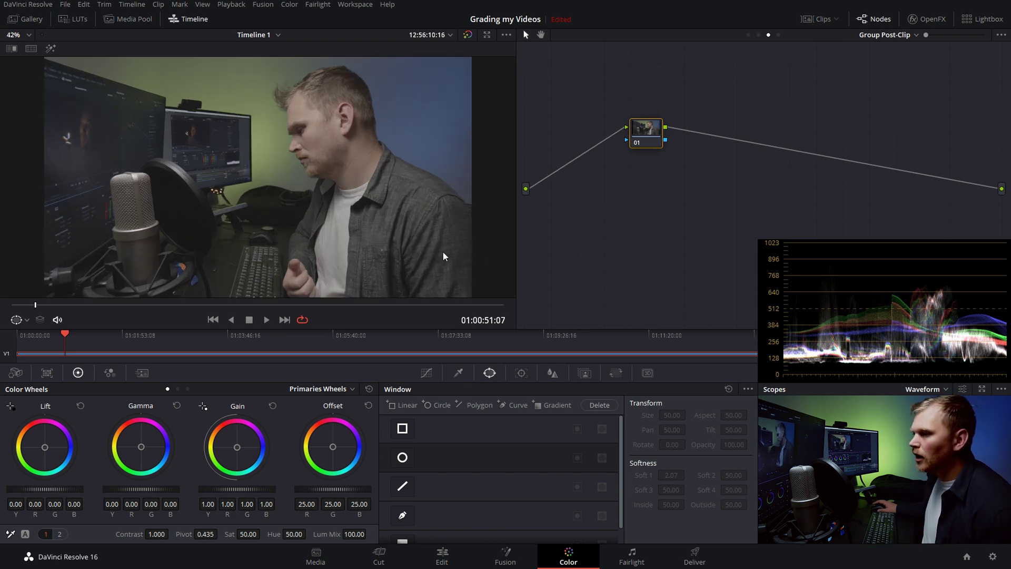
click(15, 373)
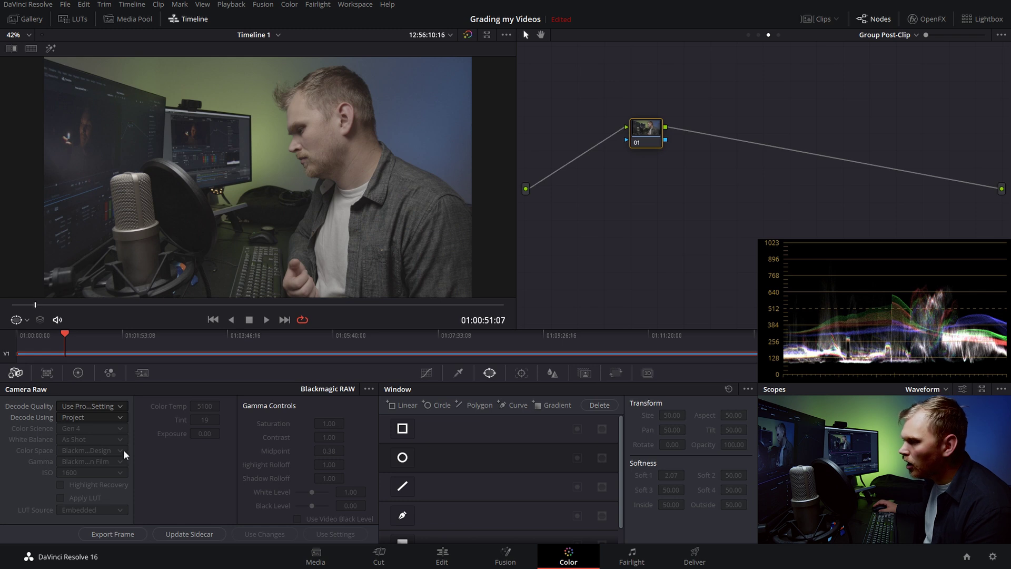
Step: Set Camera Raw Decode Using to Clip, then return to the Color Wheels
click(116, 418)
click(96, 466)
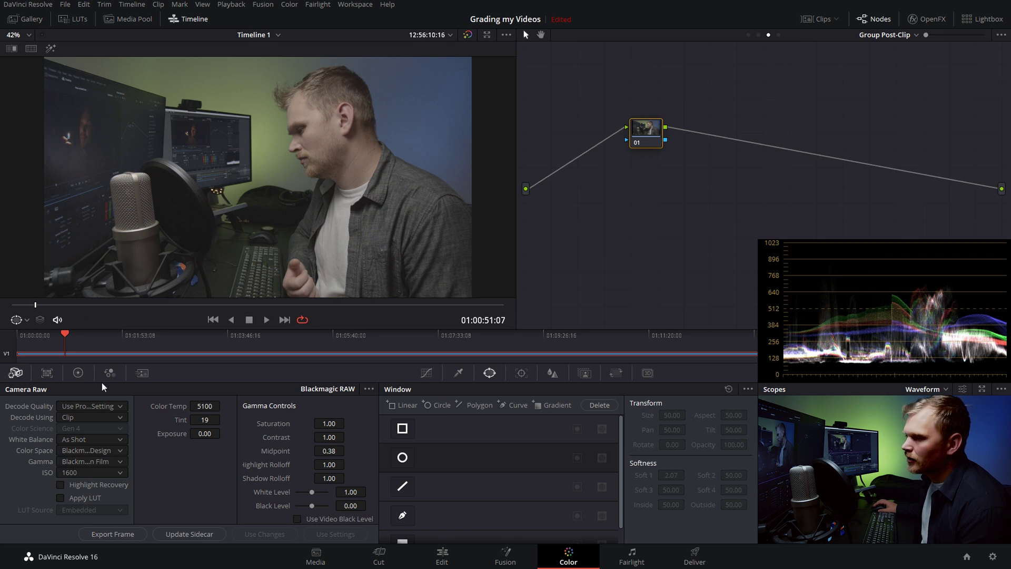
click(79, 374)
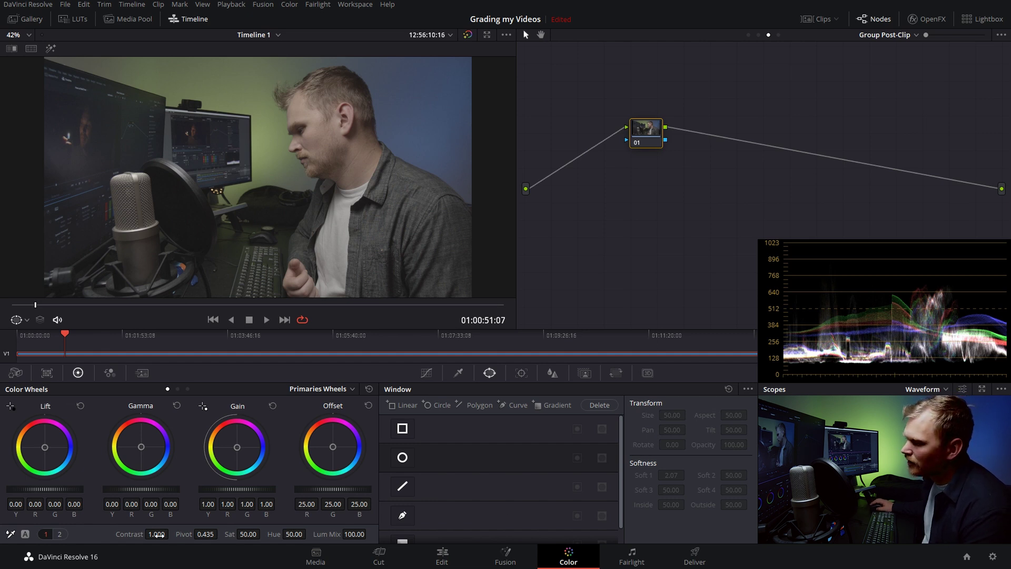
Step: Set primaries Contrast 1.462, Offset 27.30, Gamma 0.05 and Gain 0.86
drag(158, 534, 171, 533)
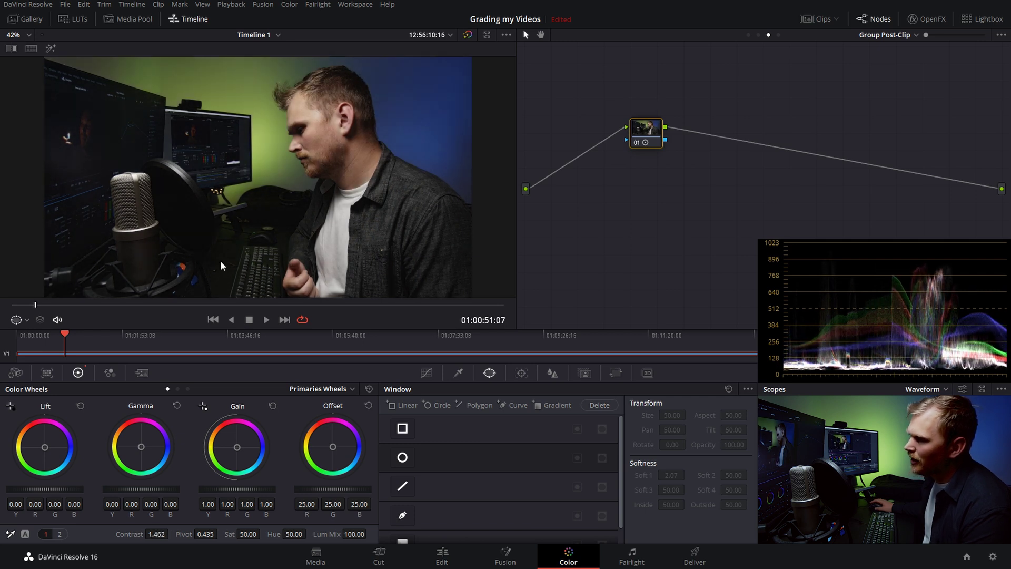
mouse_move(91, 304)
mouse_down()
mouse_move(106, 305)
mouse_move(79, 304)
mouse_up()
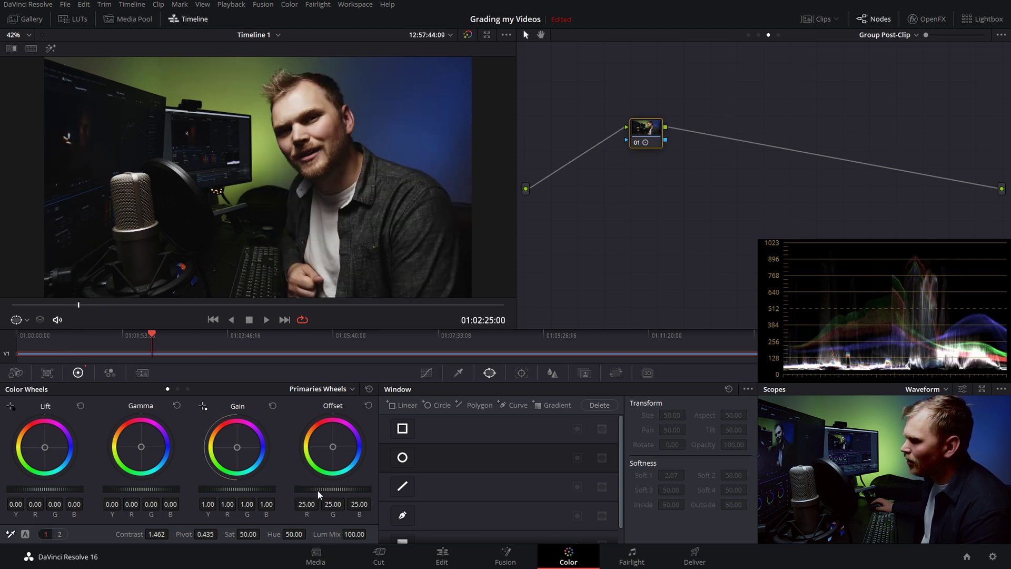
drag(317, 492, 337, 491)
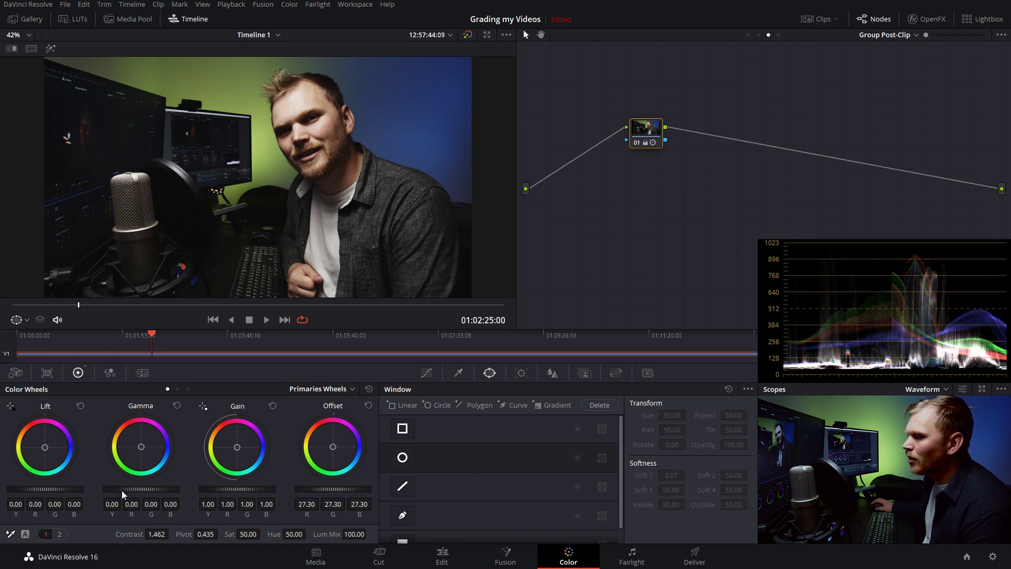
drag(121, 489, 142, 489)
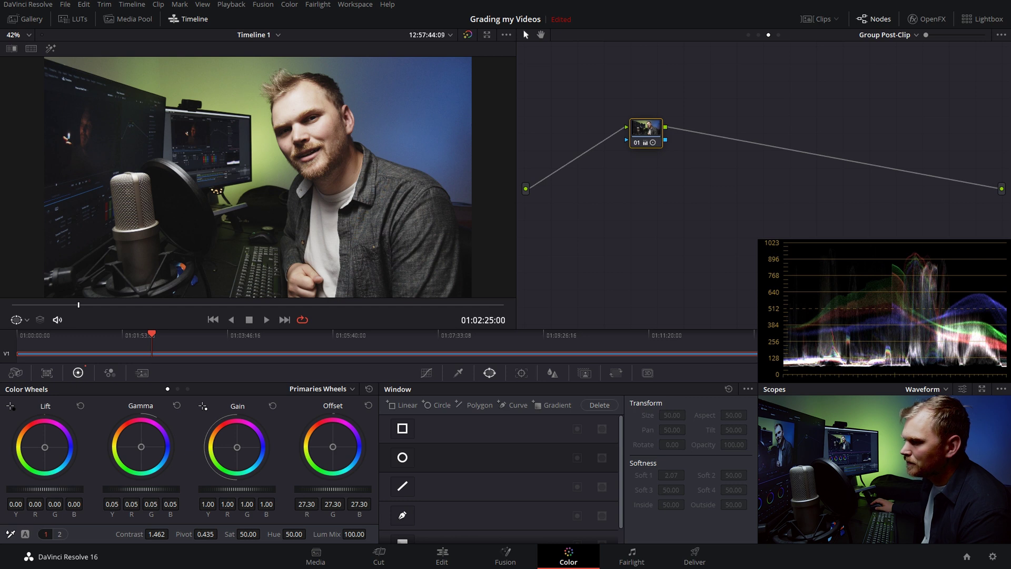
drag(251, 488, 222, 488)
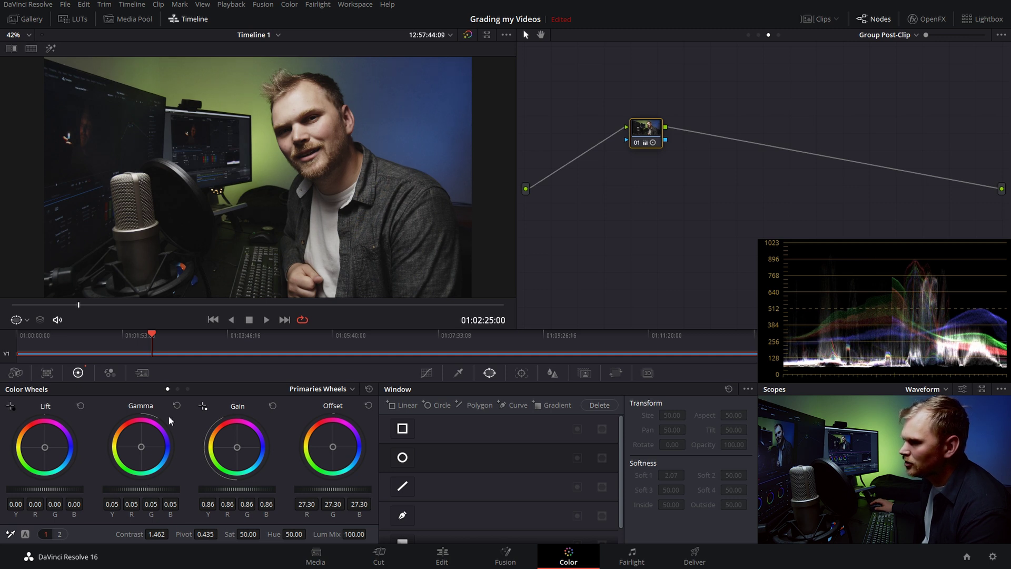
click(187, 389)
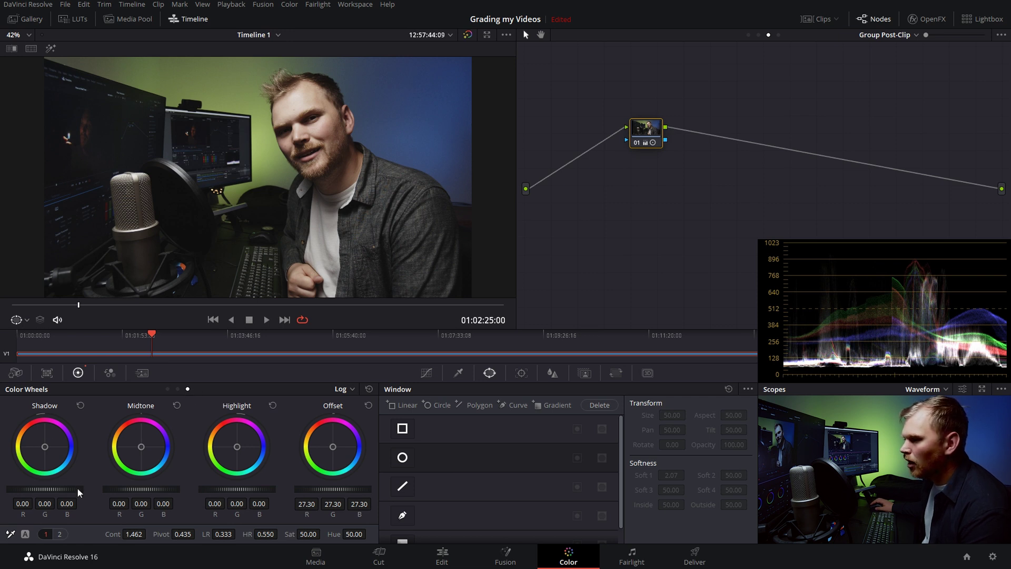
Step: Lower the Log Shadow wheel to -0.03 and raise primaries Saturation to 69.40
drag(77, 488, 67, 487)
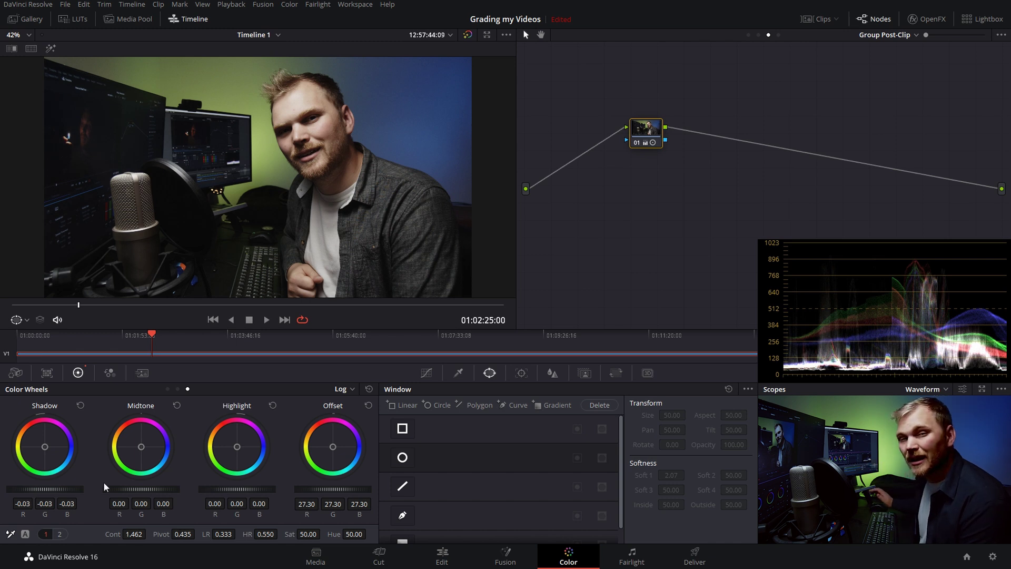
click(168, 388)
drag(247, 534, 263, 534)
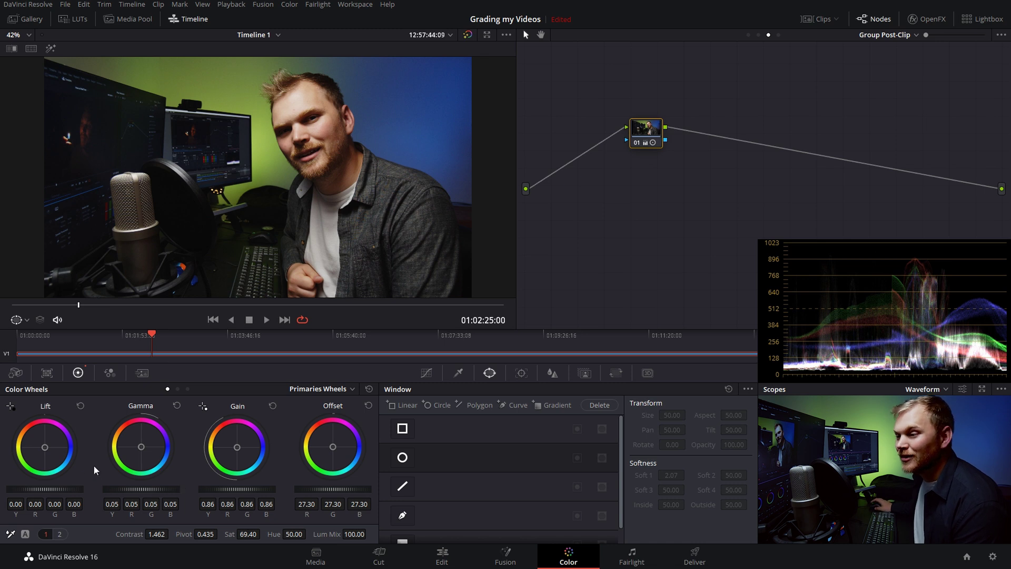
click(10, 535)
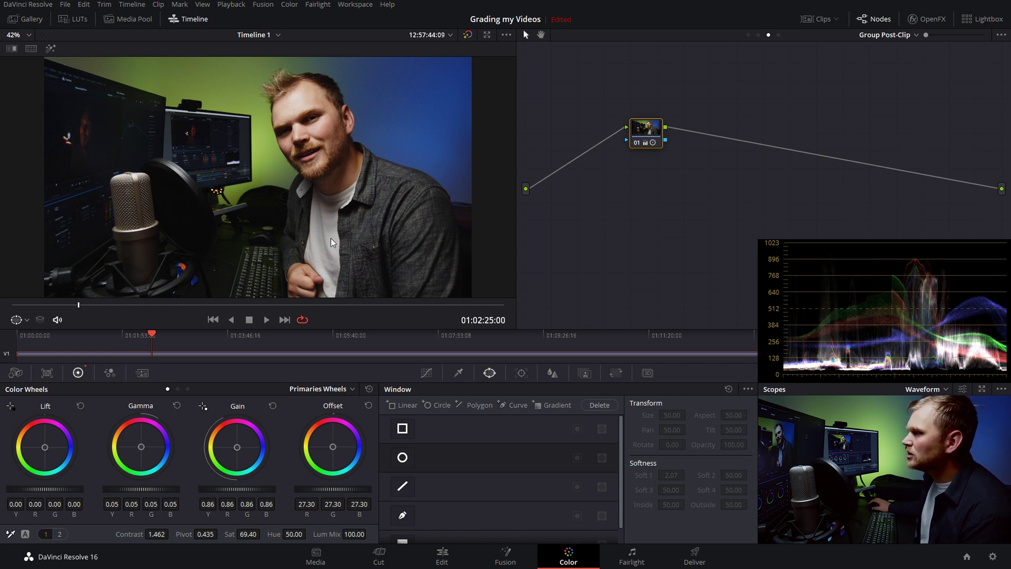
Step: Lower pivot to 0.381 and Offset to 25.45, compare with bypass, then add serial node 02
click(10, 533)
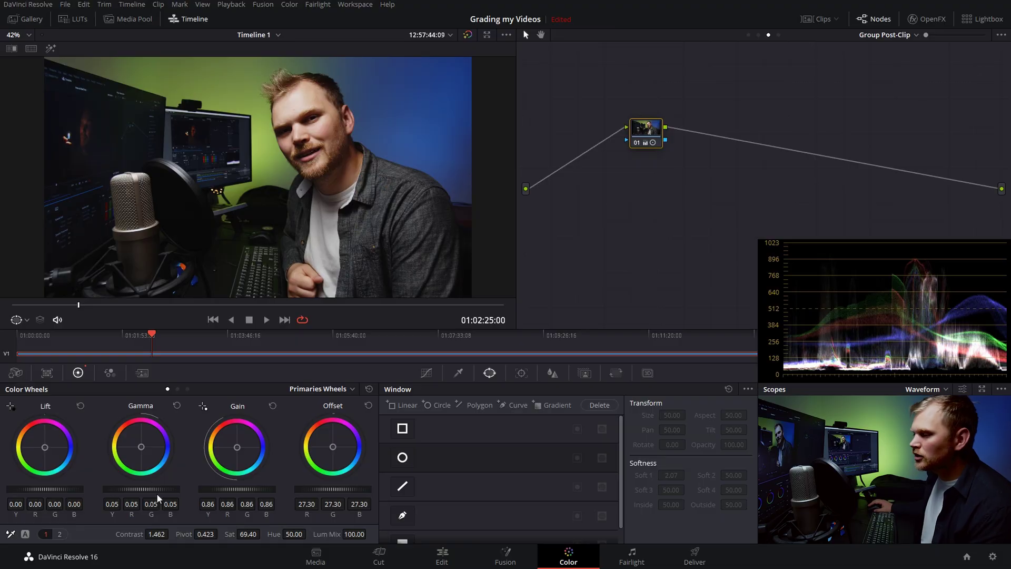
drag(212, 535, 222, 533)
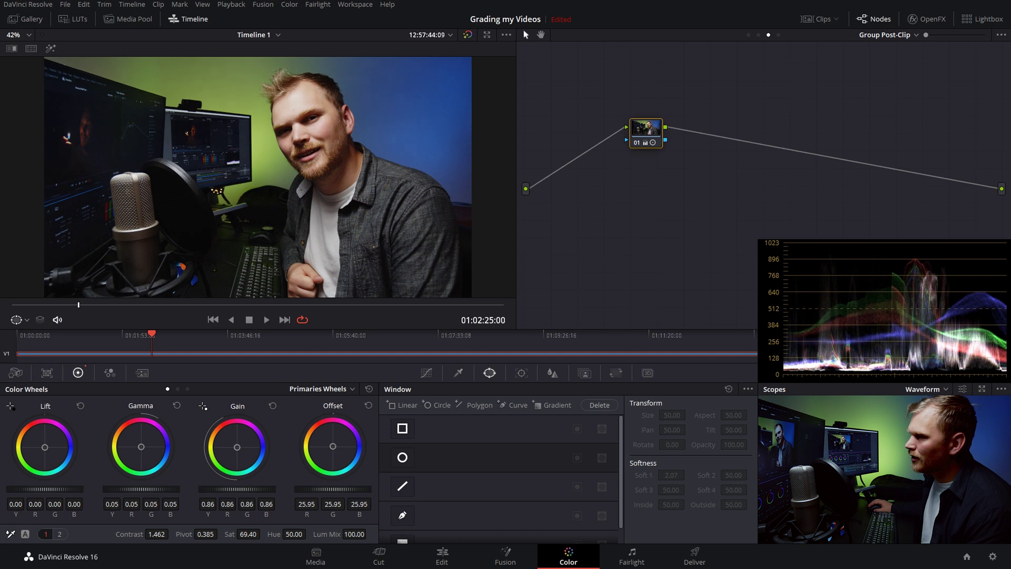
drag(362, 488, 342, 489)
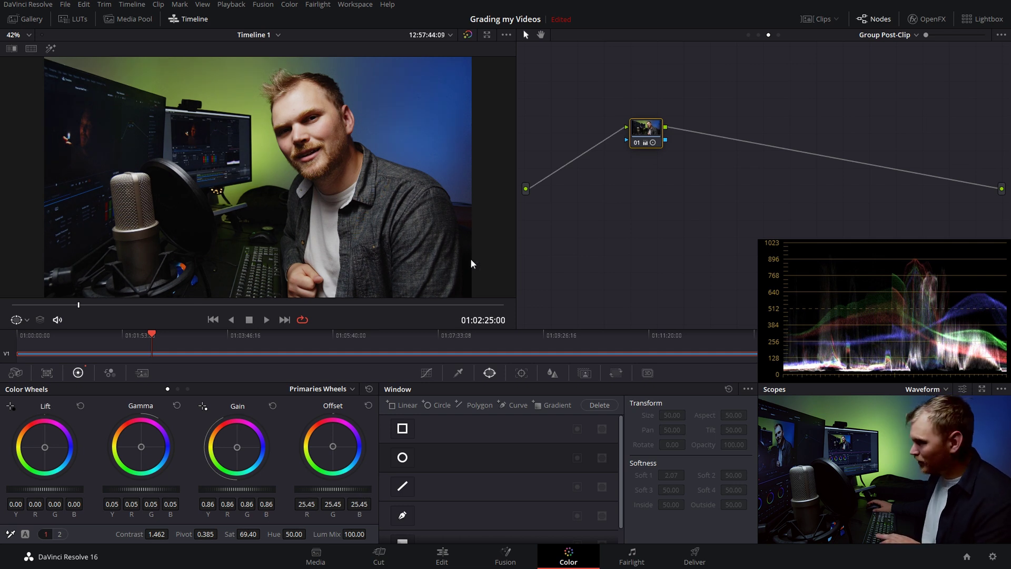
key(ctrl+d)
key(ctrl+d)
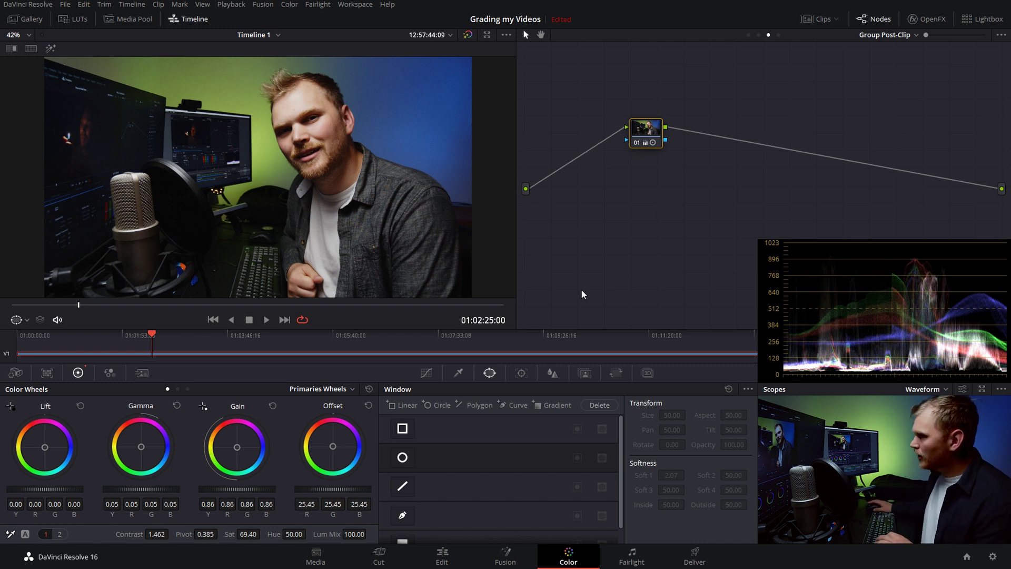
key(alt+s)
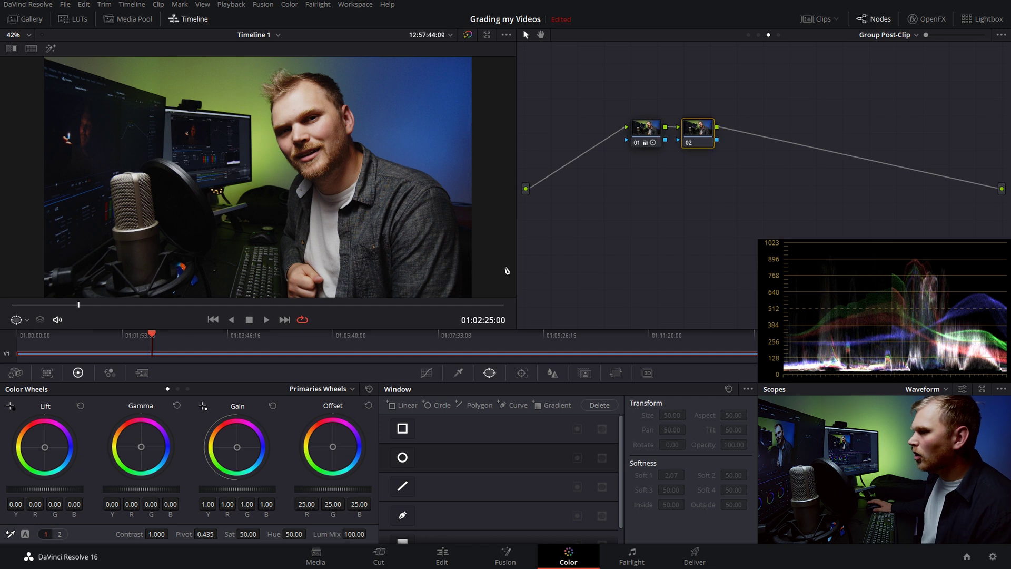
Step: Draw a freehand curve window around the forehead and preview its matte
click(426, 373)
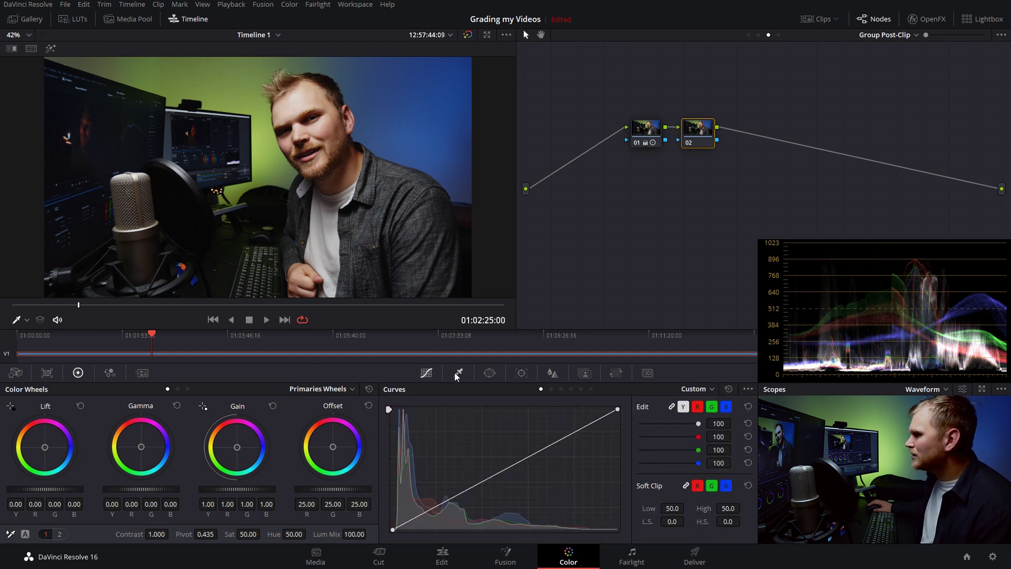
click(489, 373)
click(403, 514)
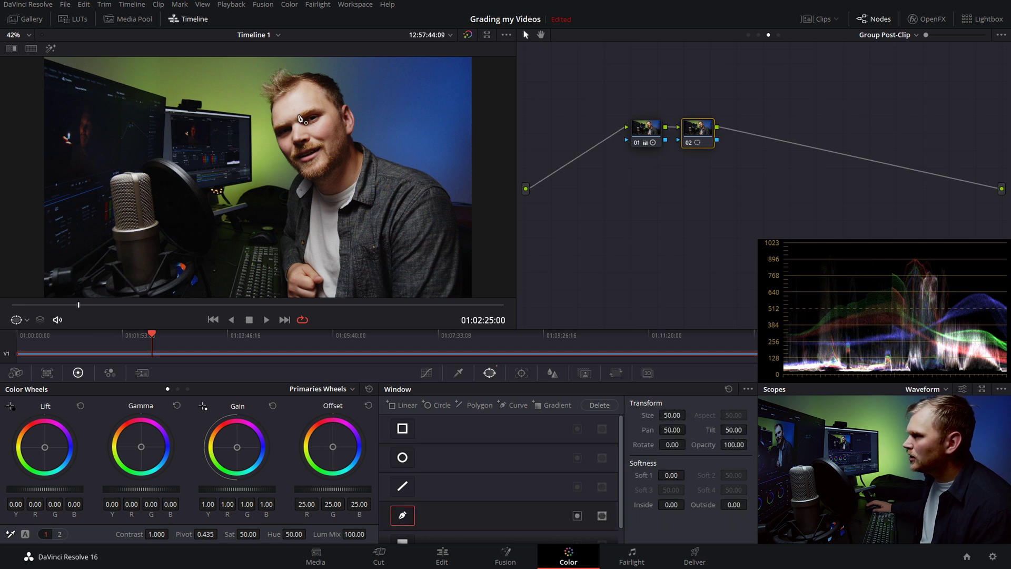
click(292, 98)
click(284, 112)
click(322, 102)
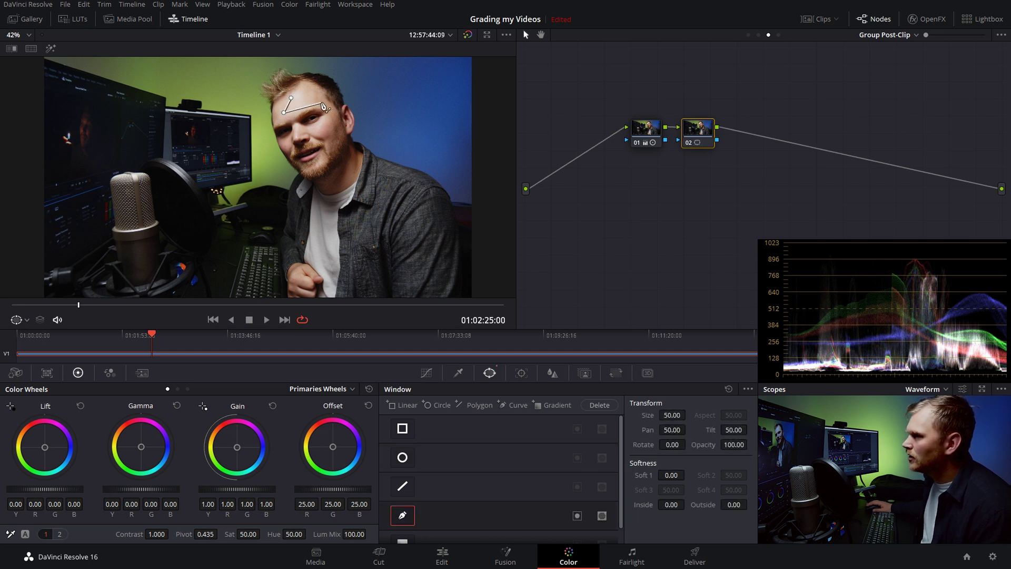
click(314, 91)
click(291, 98)
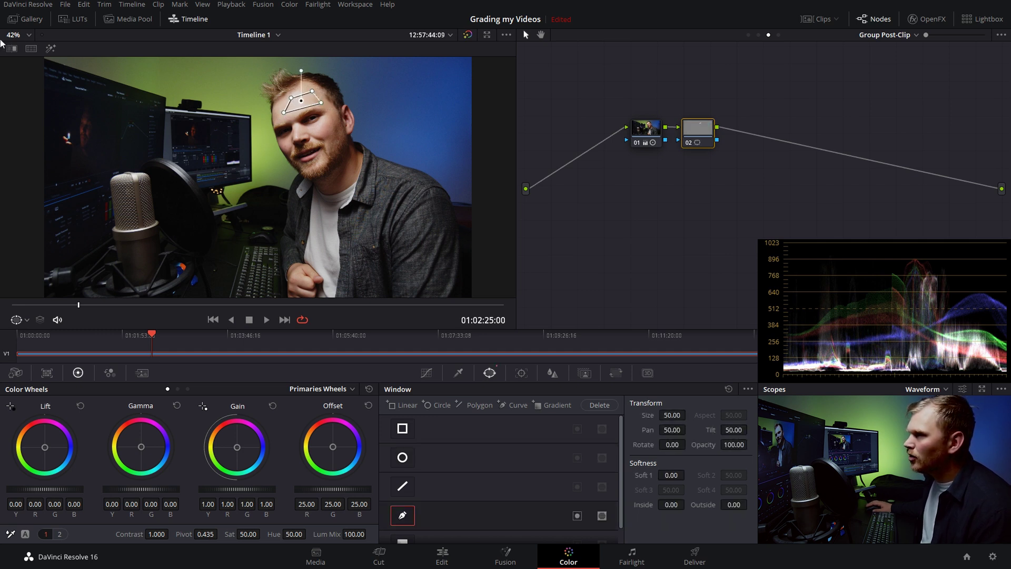
click(52, 48)
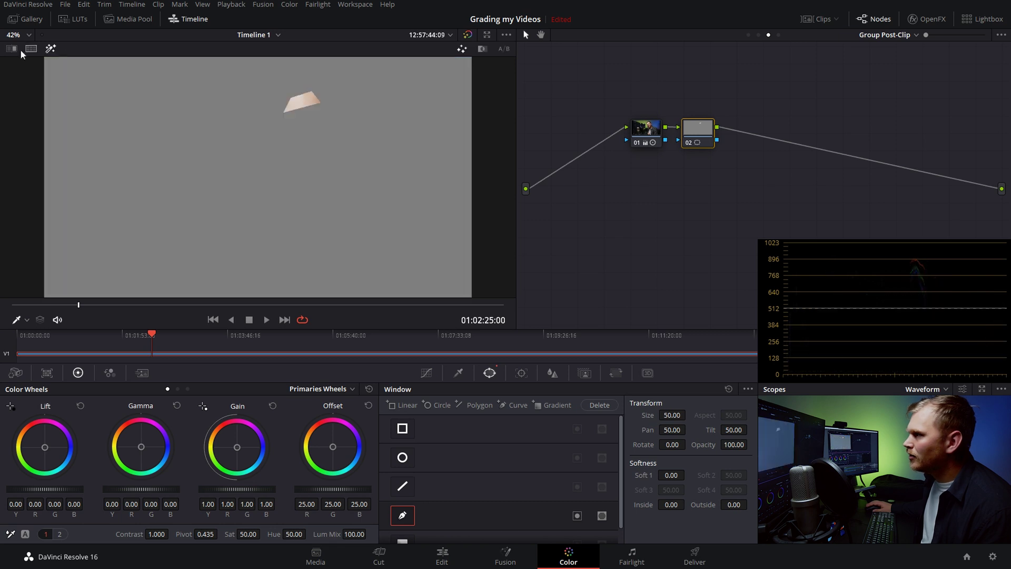
Step: Switch the scope to Vectorscope, restore the full image and disable the window
click(929, 390)
click(924, 268)
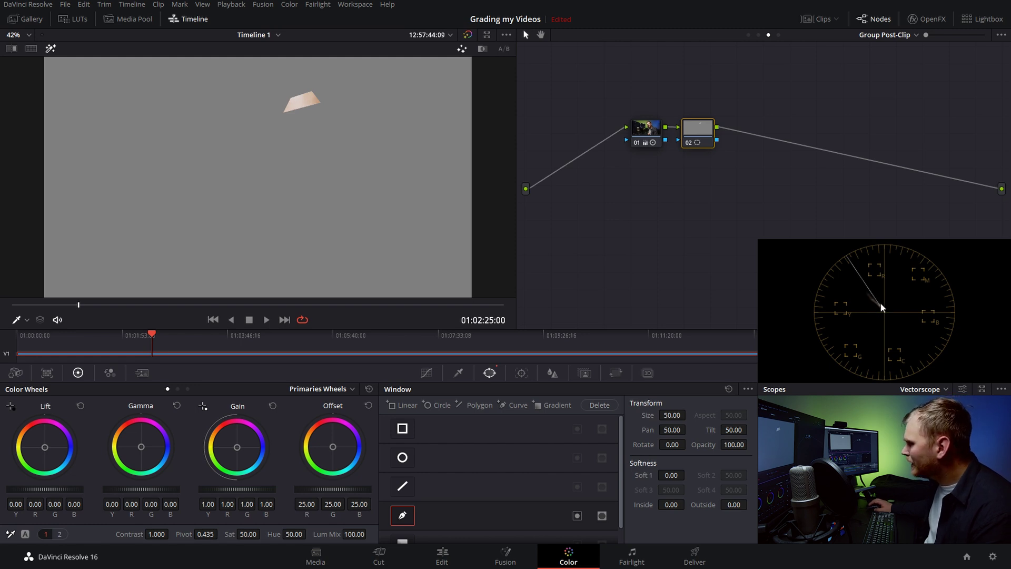
click(50, 49)
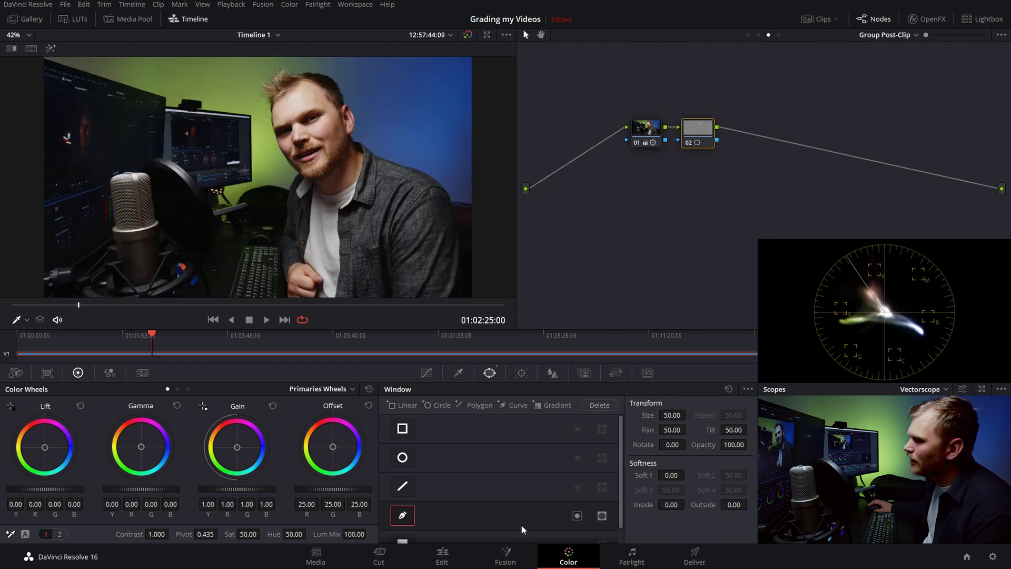
click(402, 515)
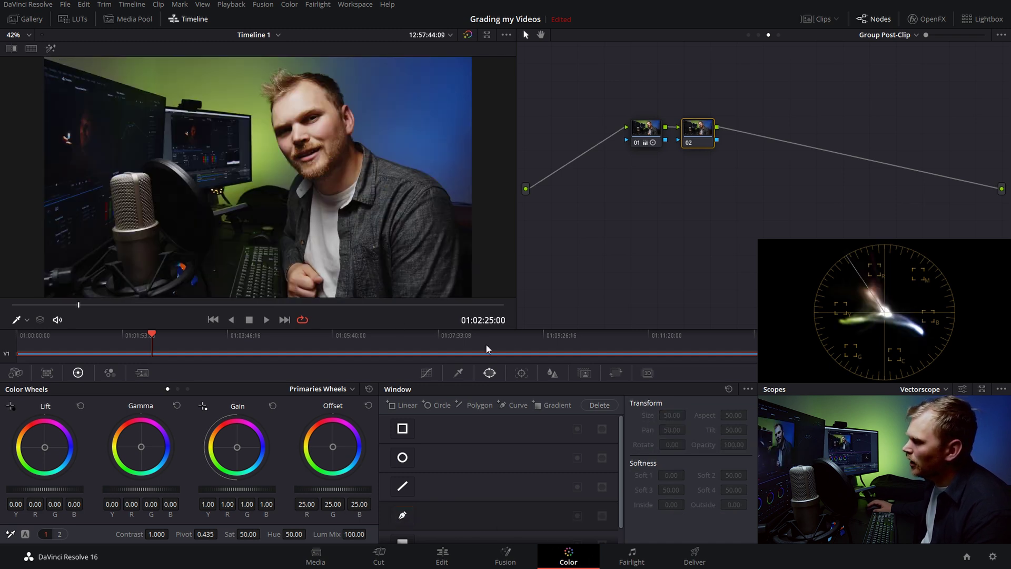
Step: Adjust the skin-tone hues with a Hue vs Hue curve, rotating hue 263.20 by 6.43
click(428, 373)
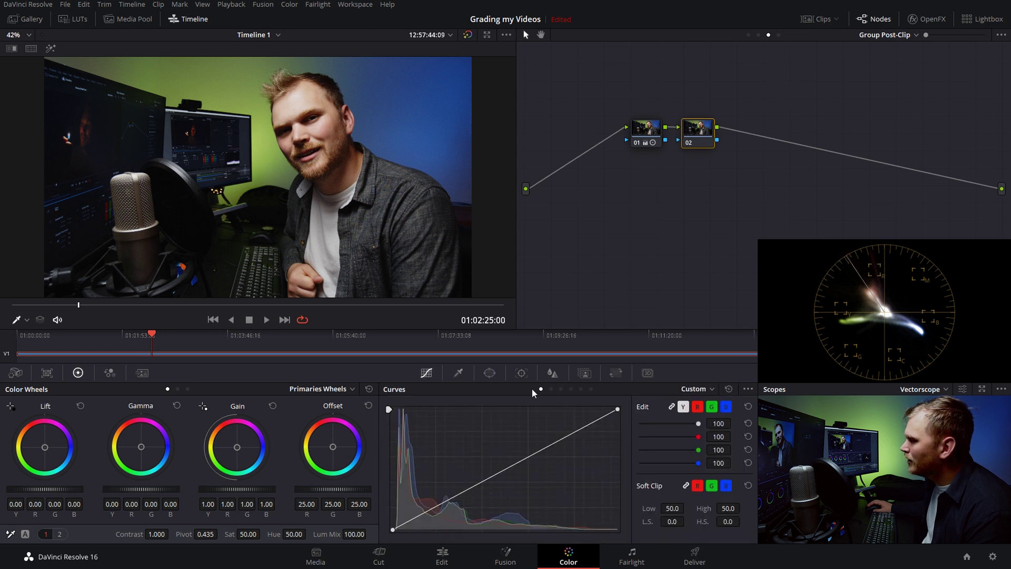
click(551, 389)
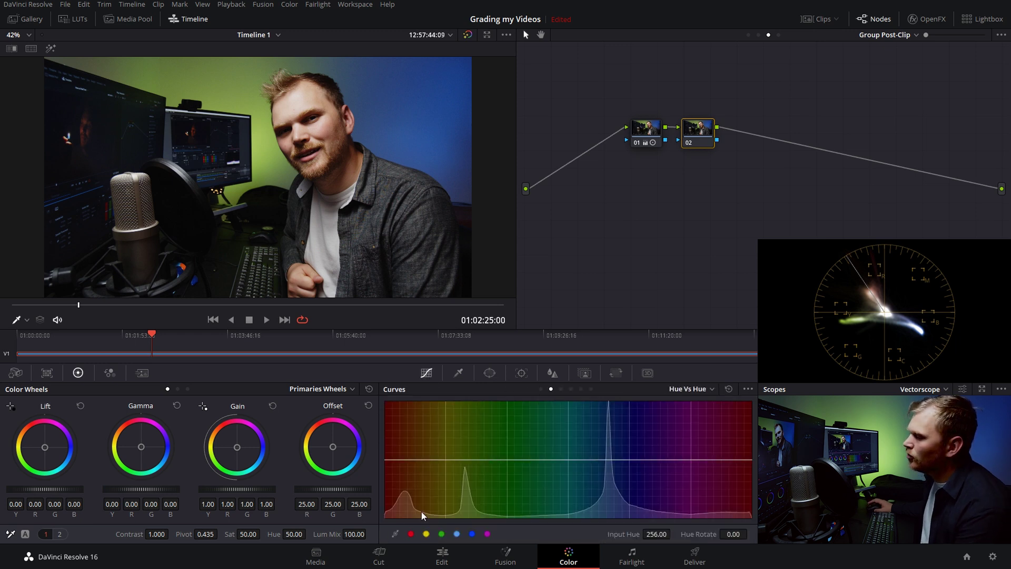
click(427, 534)
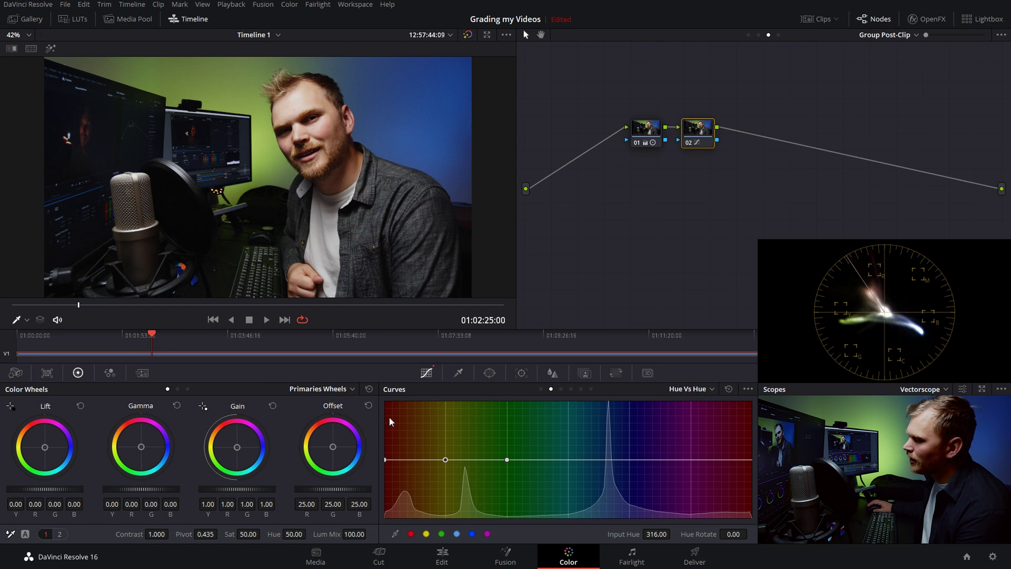
drag(445, 460, 395, 439)
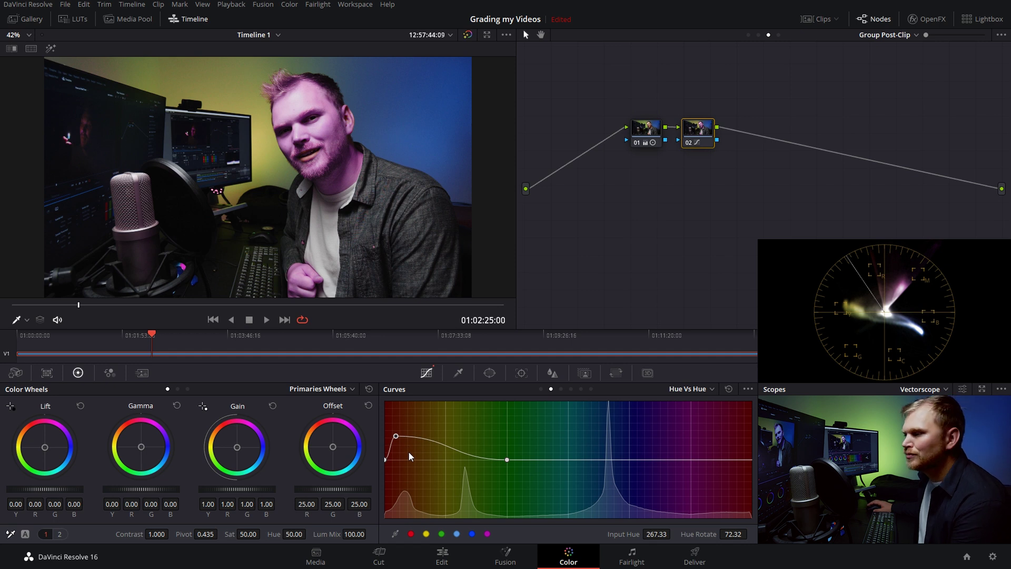
drag(396, 436, 390, 458)
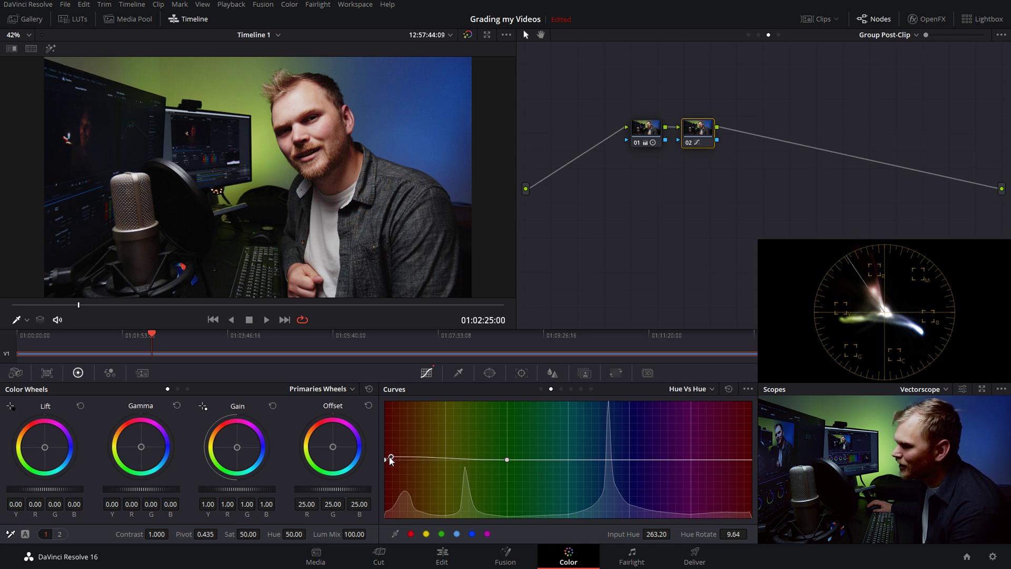
drag(390, 458, 390, 461)
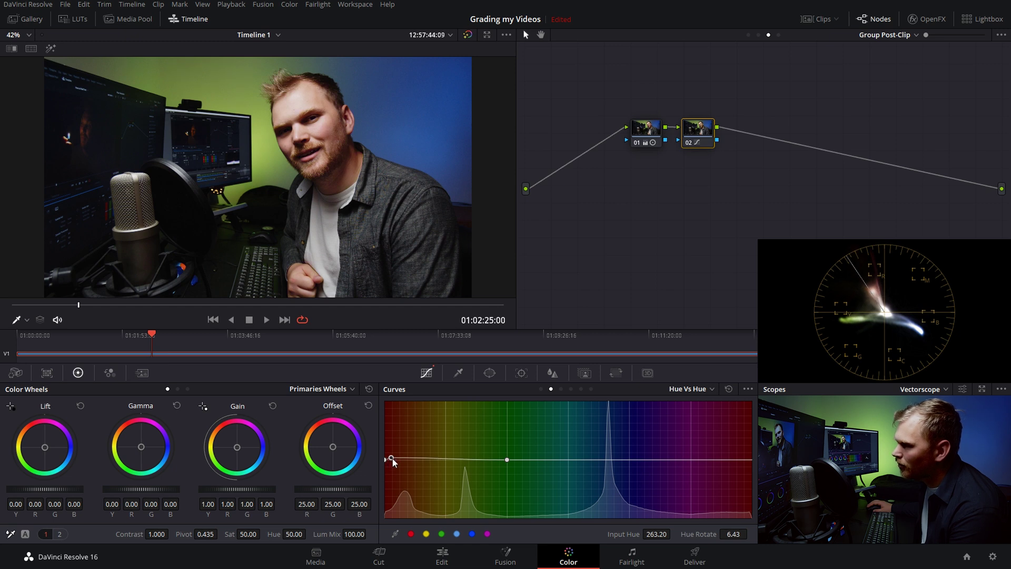
Step: Re-enable the forehead window to check its matte, then turn it off again
click(489, 373)
click(404, 515)
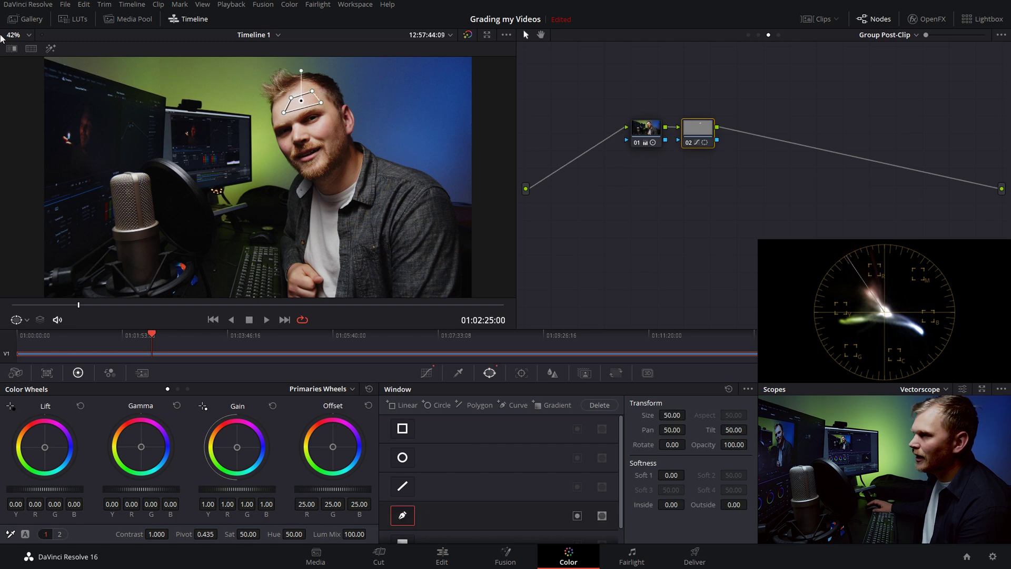
click(50, 49)
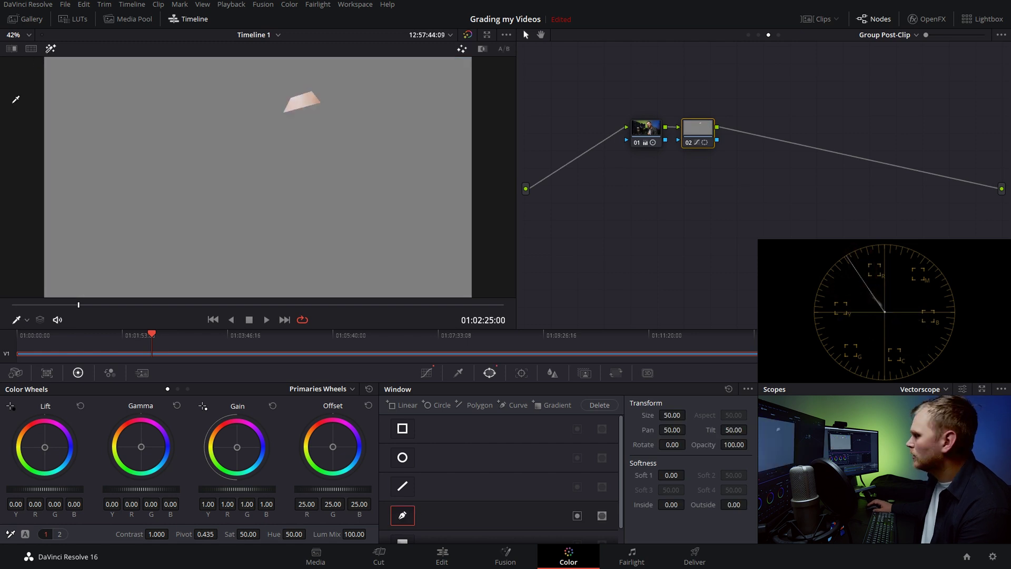
click(50, 49)
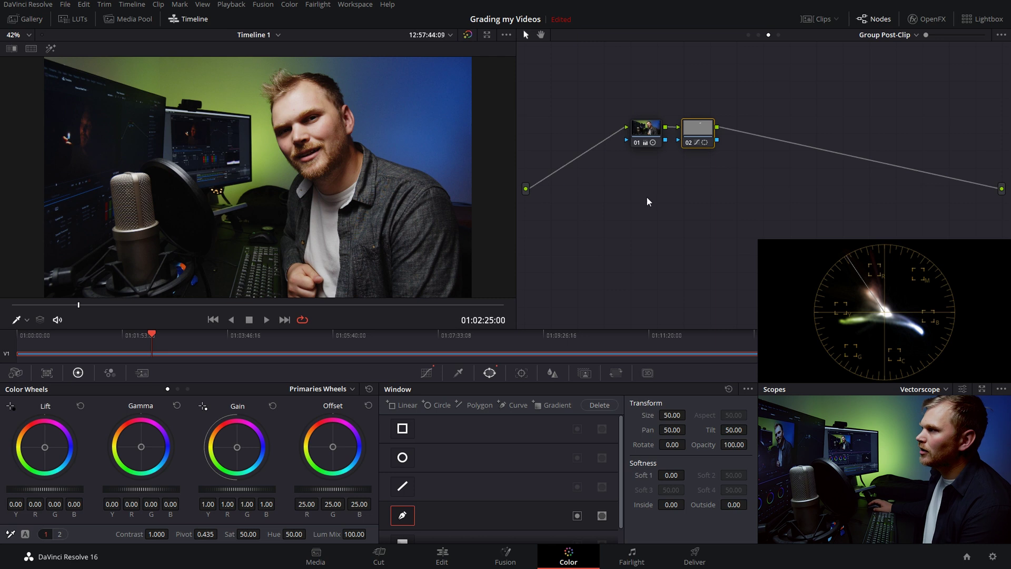
click(404, 516)
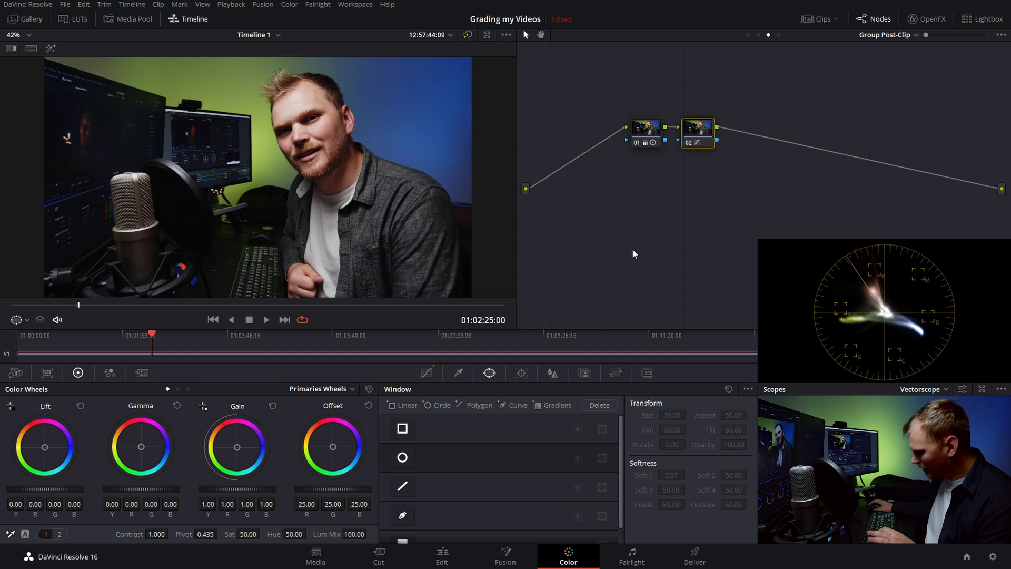
Step: Add node 03 and qualify the forehead skin tones, widening Hue Width to 15.1
key(alt+s)
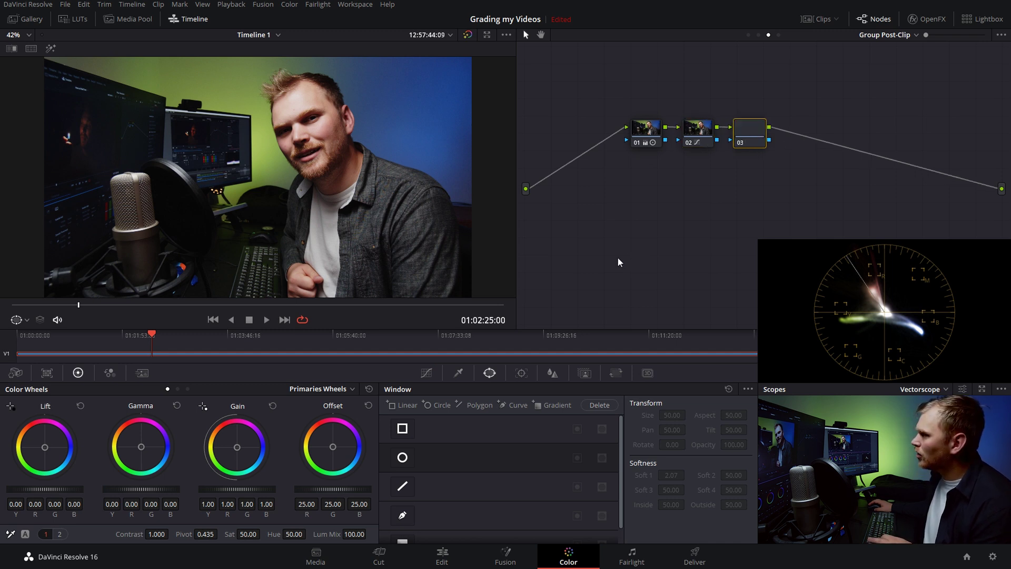
click(458, 374)
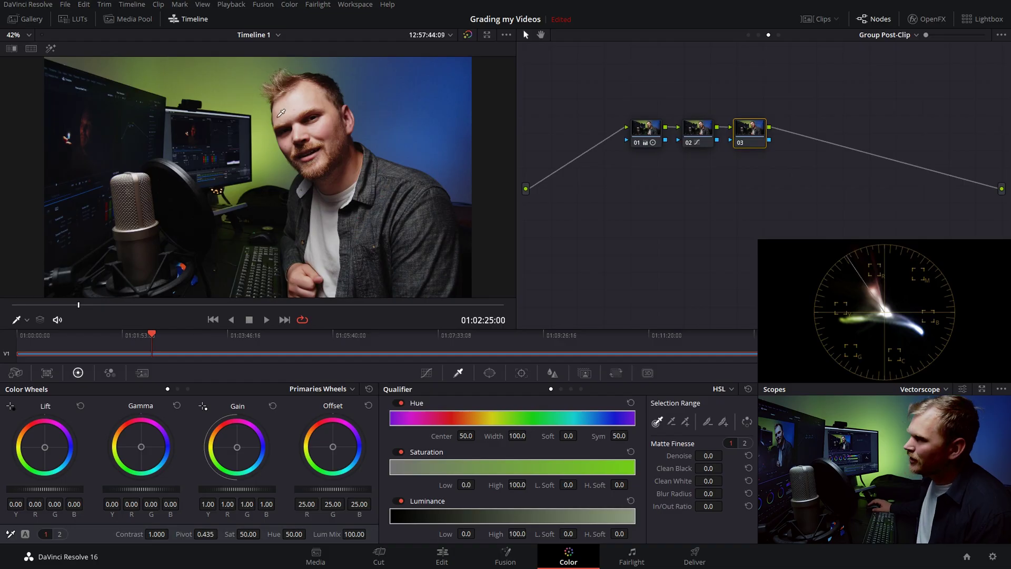
click(280, 108)
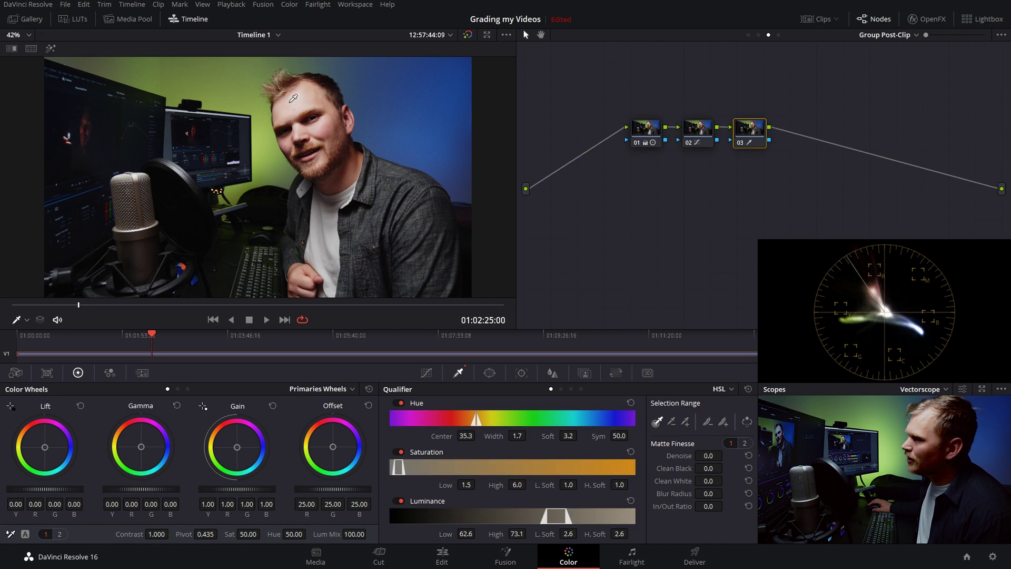
click(51, 47)
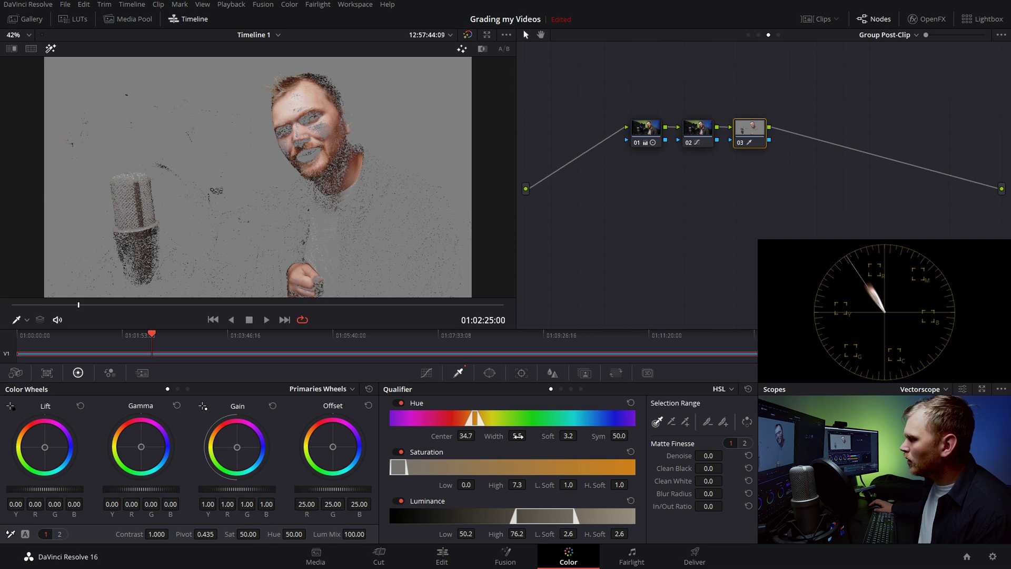
drag(529, 435, 529, 435)
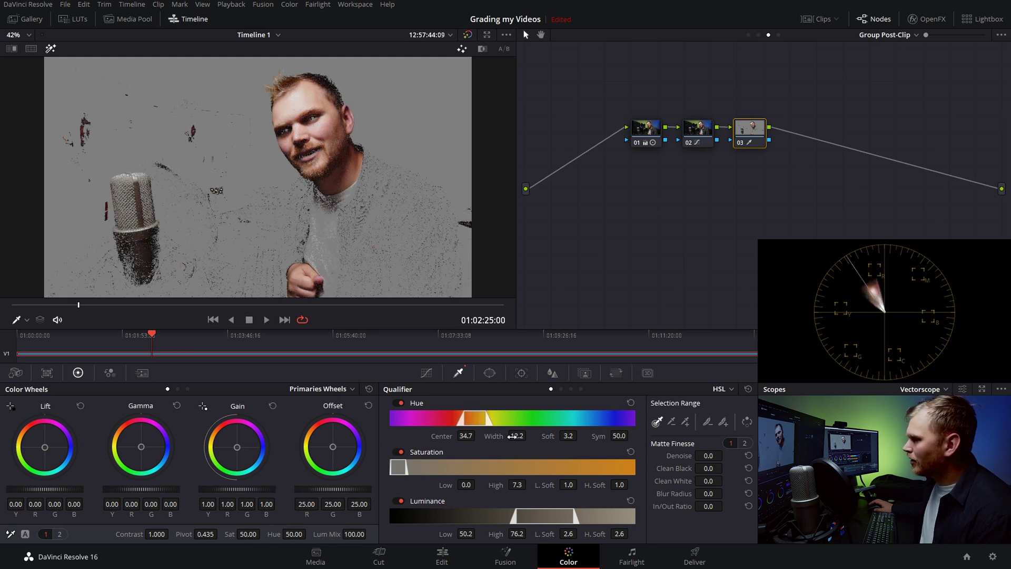
mouse_move(517, 436)
mouse_down()
mouse_move(529, 435)
mouse_move(464, 437)
mouse_move(519, 436)
mouse_up()
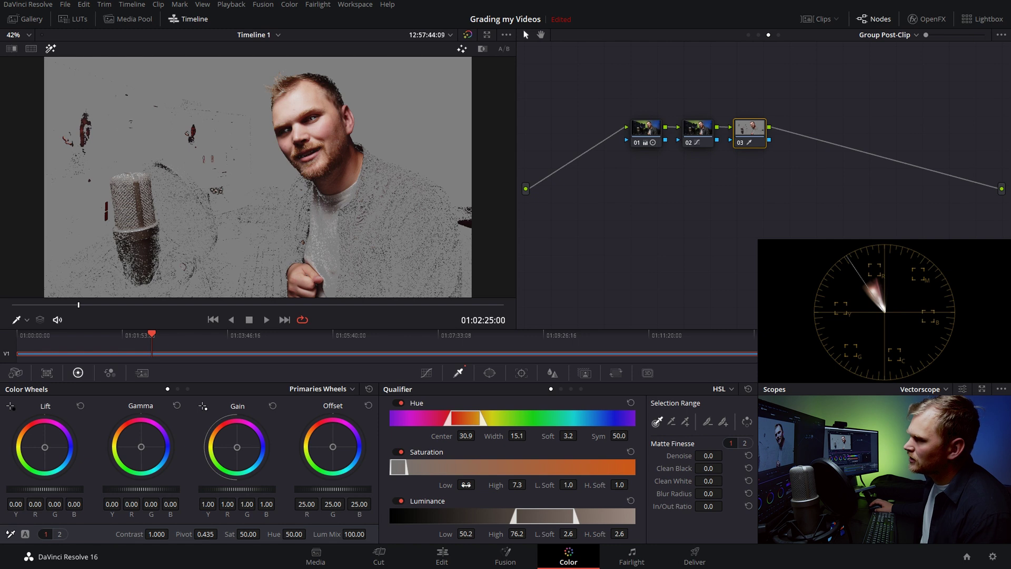
Step: Set node 03's skin-key Saturation Low to 0.8
drag(466, 486, 466, 485)
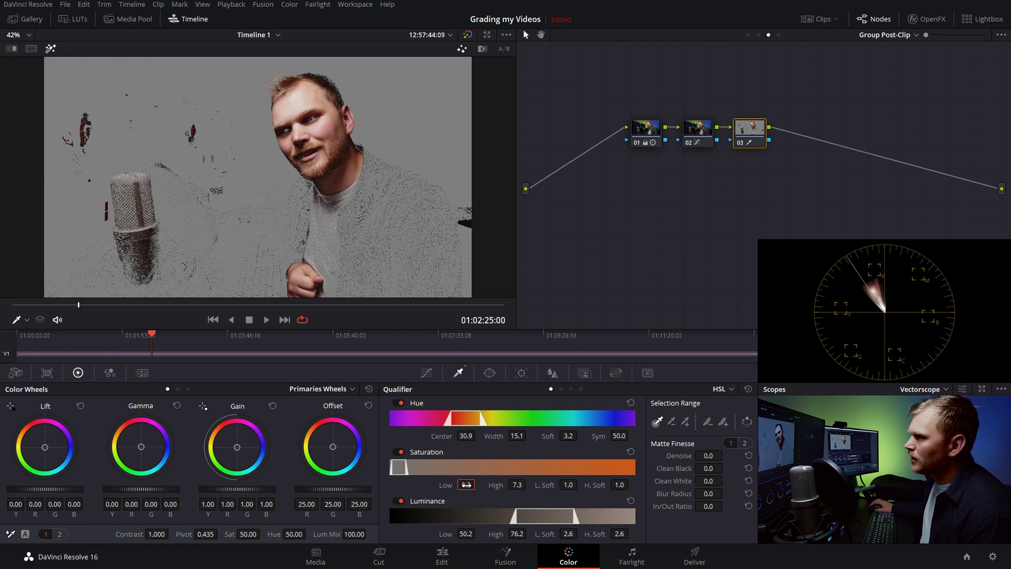
click(468, 485)
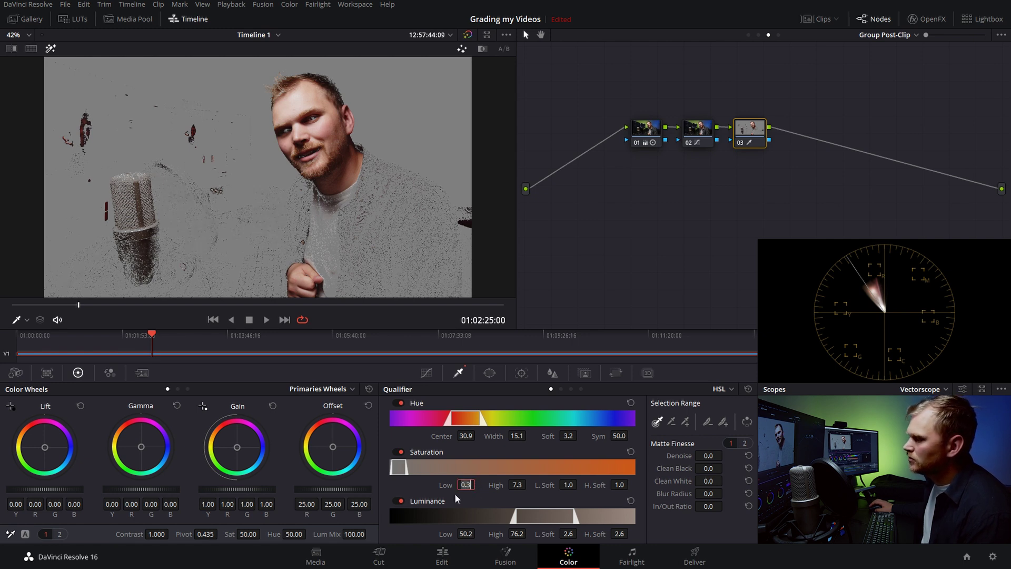
key(BackSpace)
text(8)
key(Return)
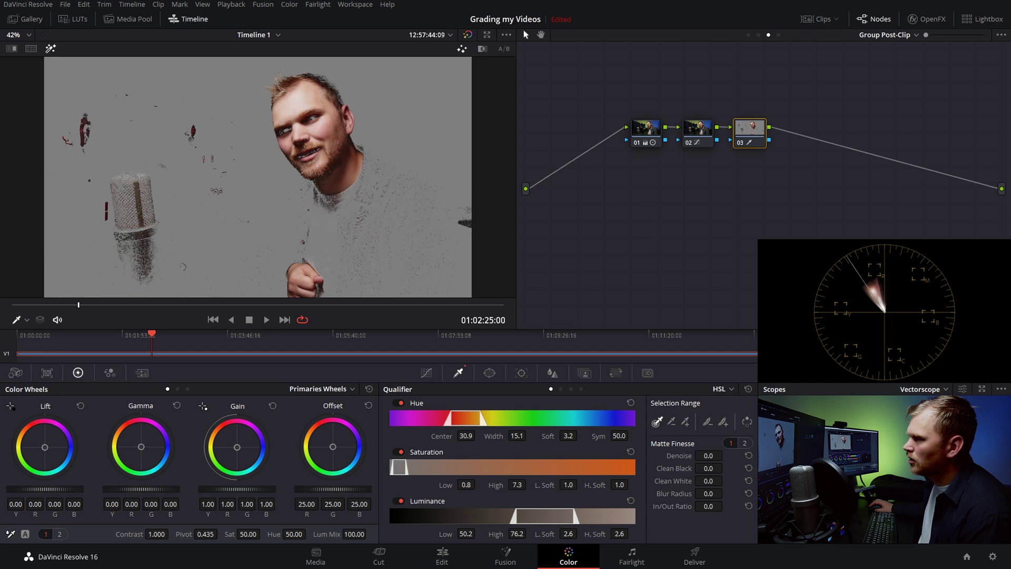
Step: Raise Luminance Low to 51 and clean the matte with Denoise 15.4 and Clean Black 13.4
drag(467, 533, 476, 534)
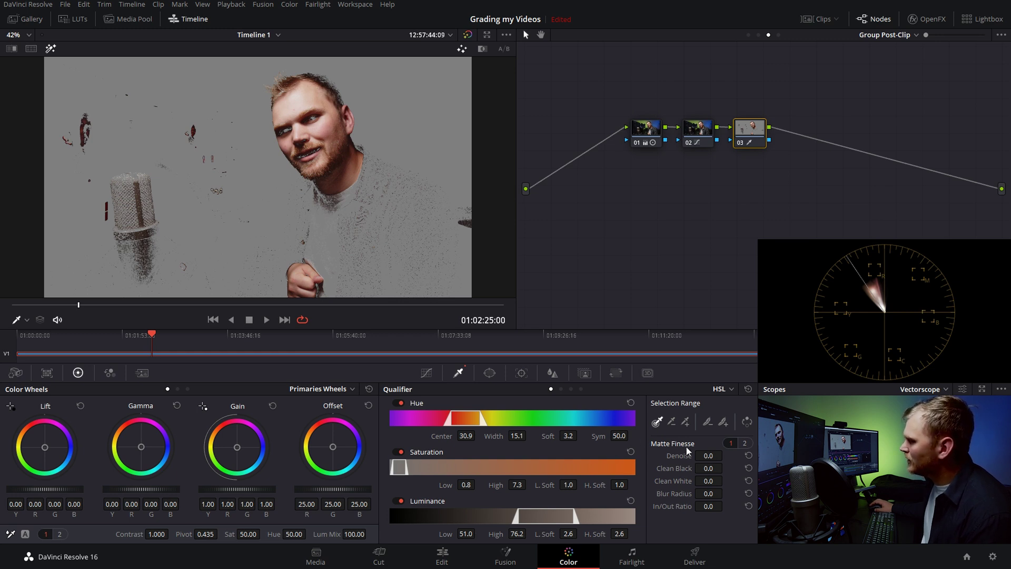
drag(708, 456, 726, 467)
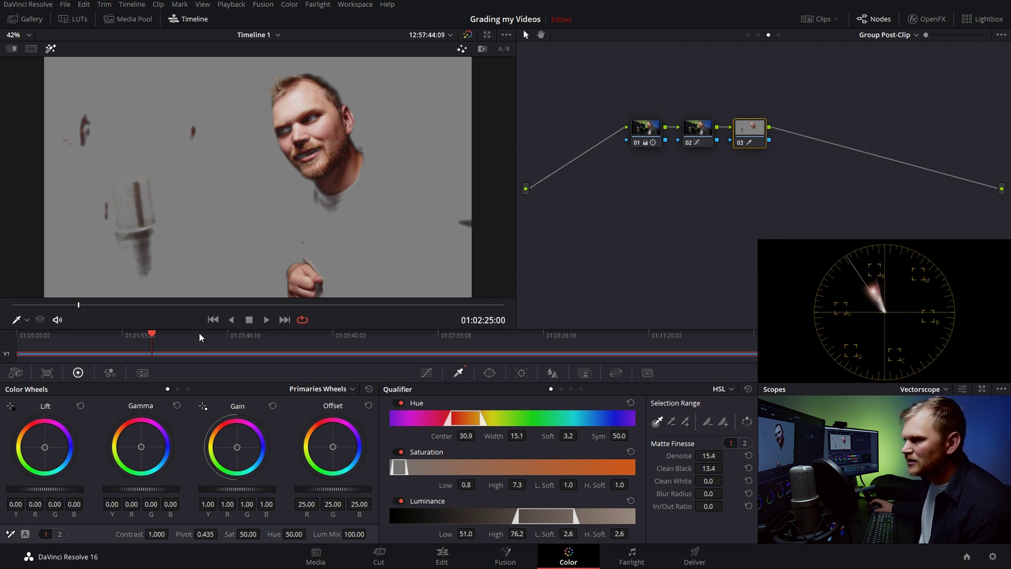
click(50, 48)
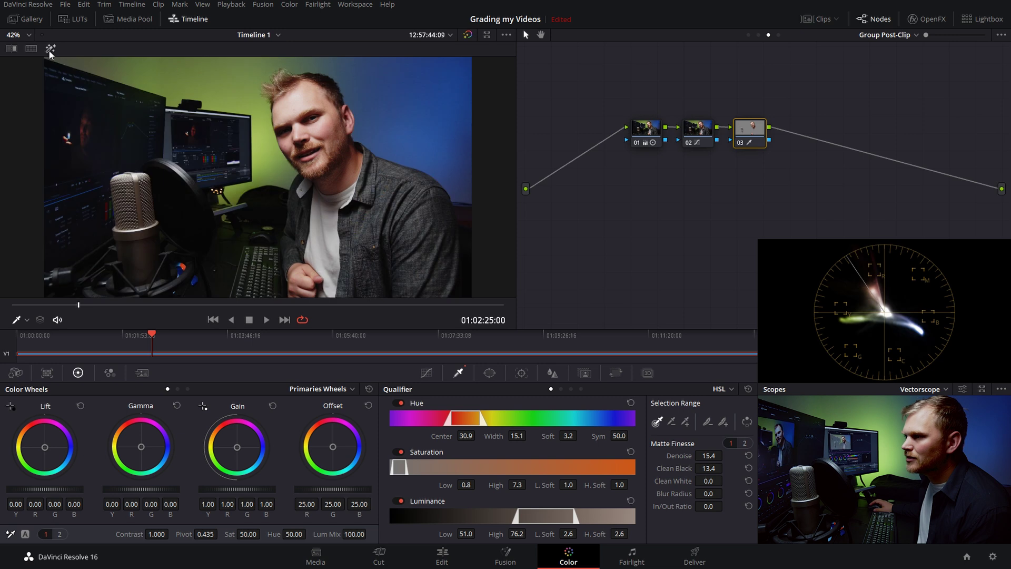
Step: Add a Curve power window to node 03 and zoom in on the microphone
click(490, 374)
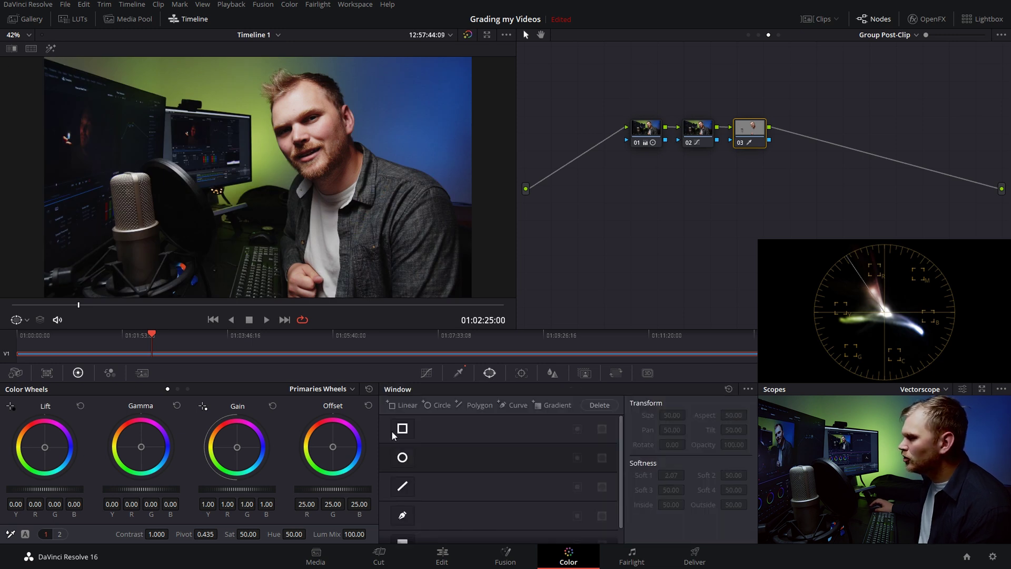
click(402, 516)
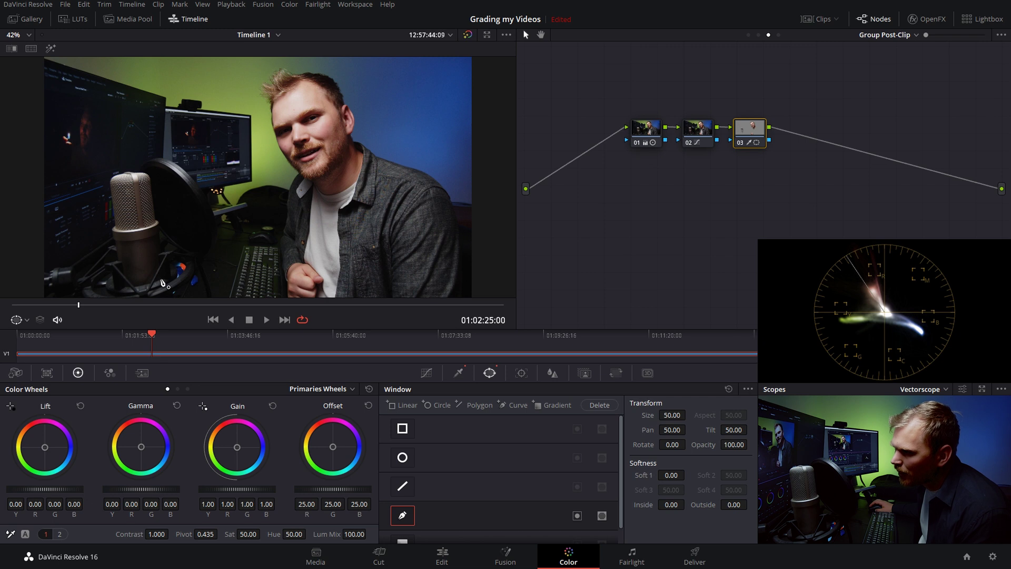
scroll(161, 279, up, 3)
scroll(155, 276, down, 3)
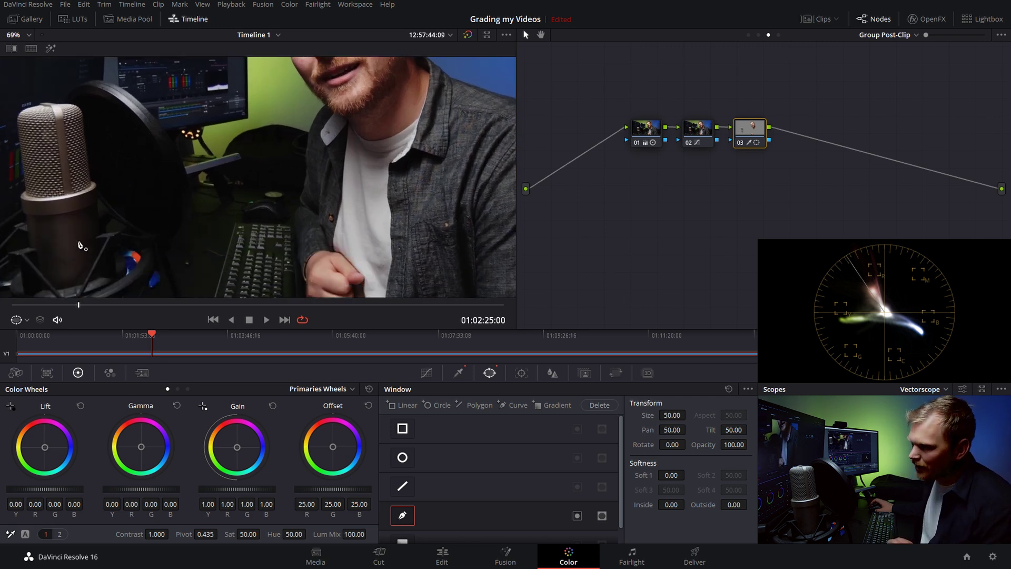
scroll(152, 264, left, 3)
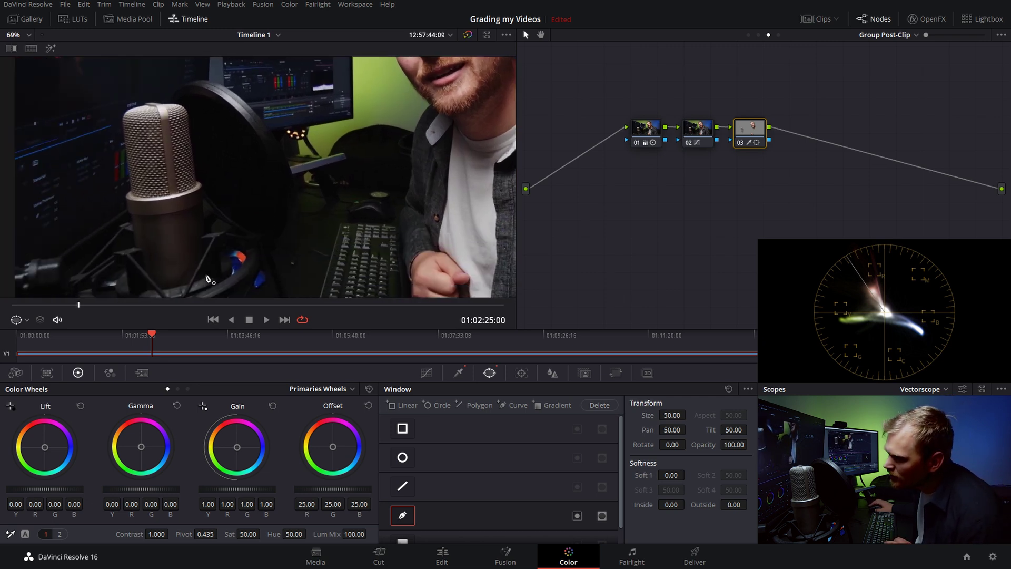
Step: Trace the curve from the mic base up its right side and across its top
click(206, 275)
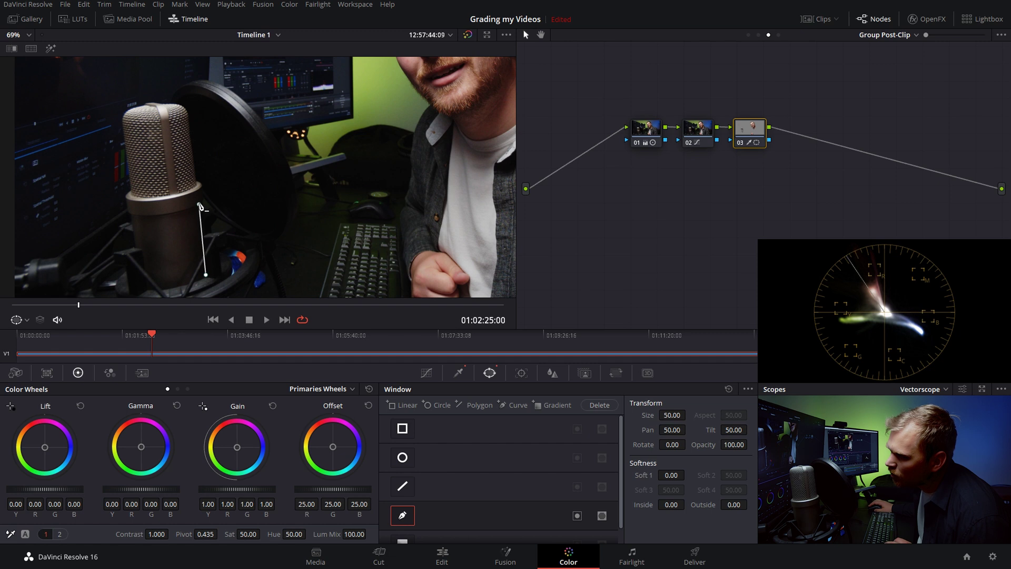
click(200, 204)
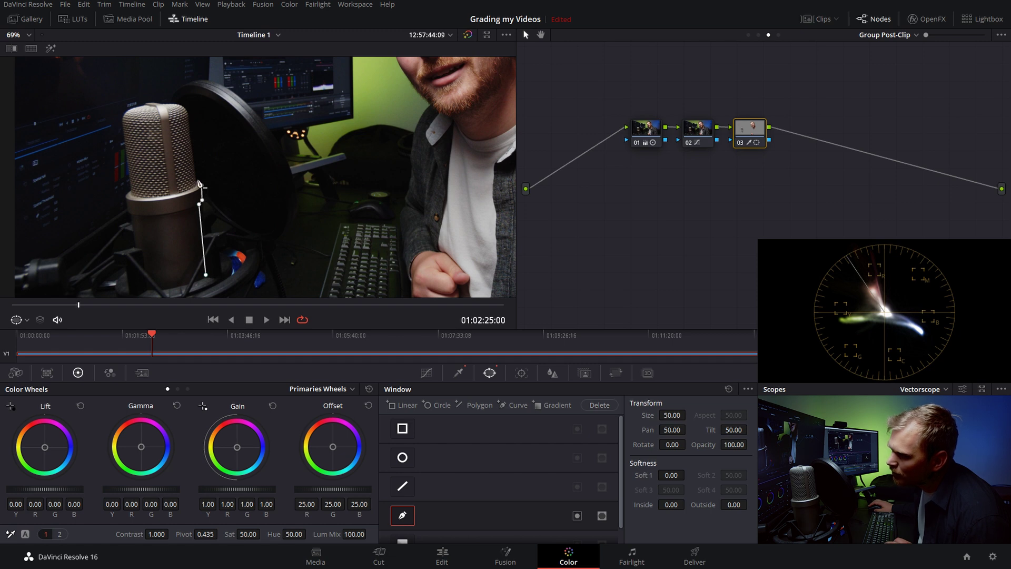
click(198, 182)
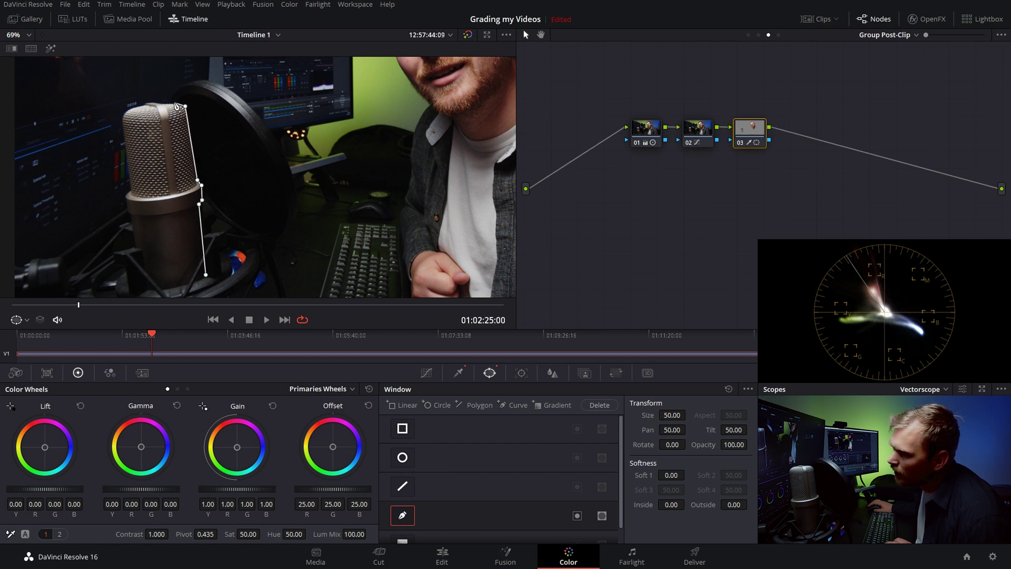
click(173, 102)
click(152, 102)
click(131, 107)
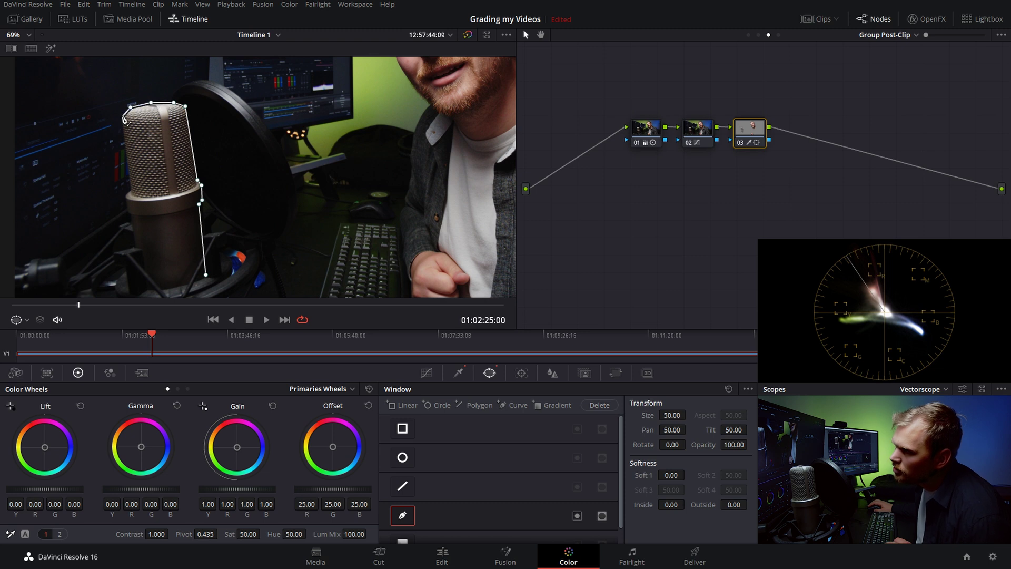
Step: Continue the outline down the microphone's left side and close it at the base
click(124, 116)
click(129, 190)
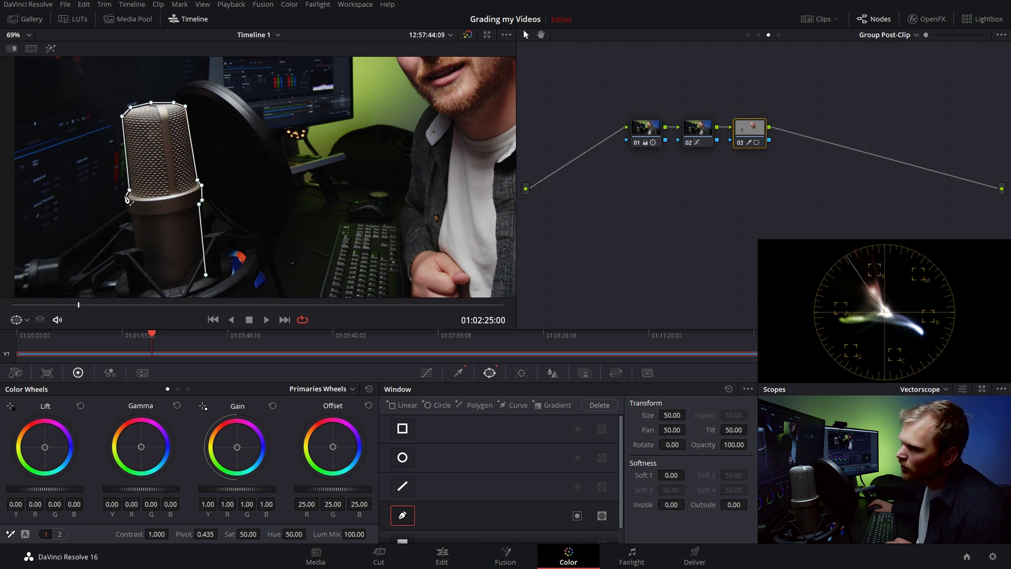
click(125, 196)
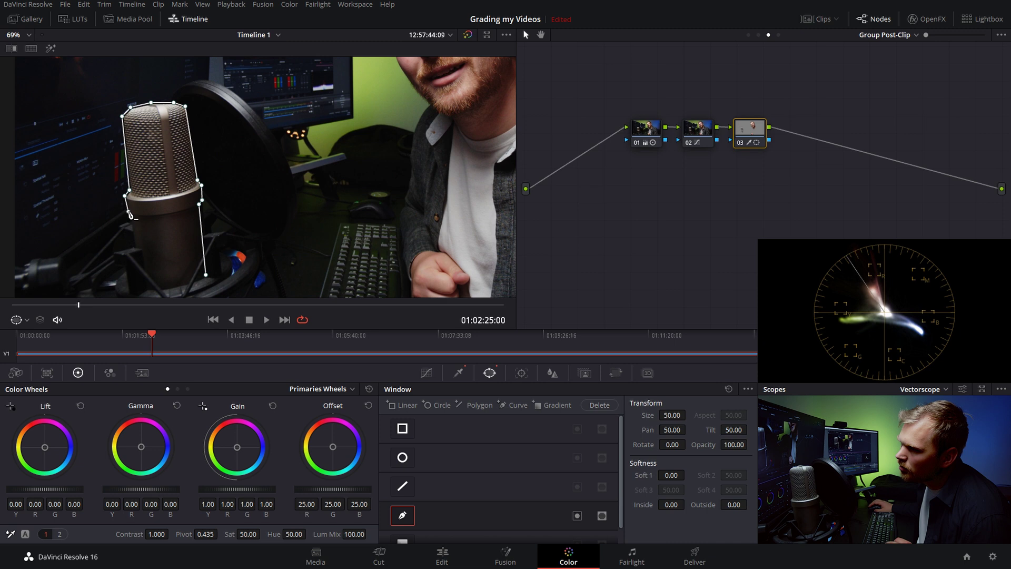
click(133, 218)
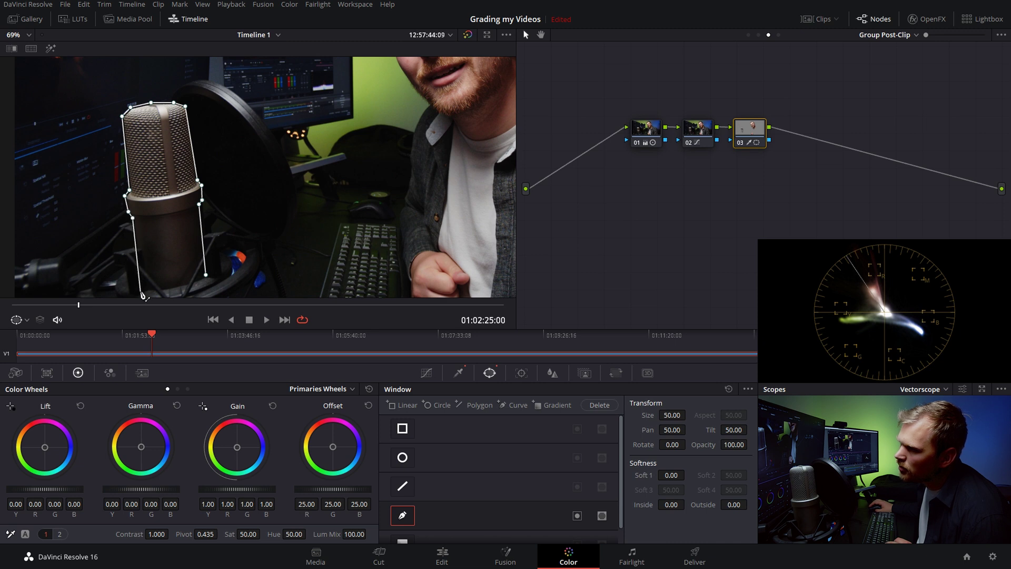
click(140, 291)
click(172, 291)
click(205, 275)
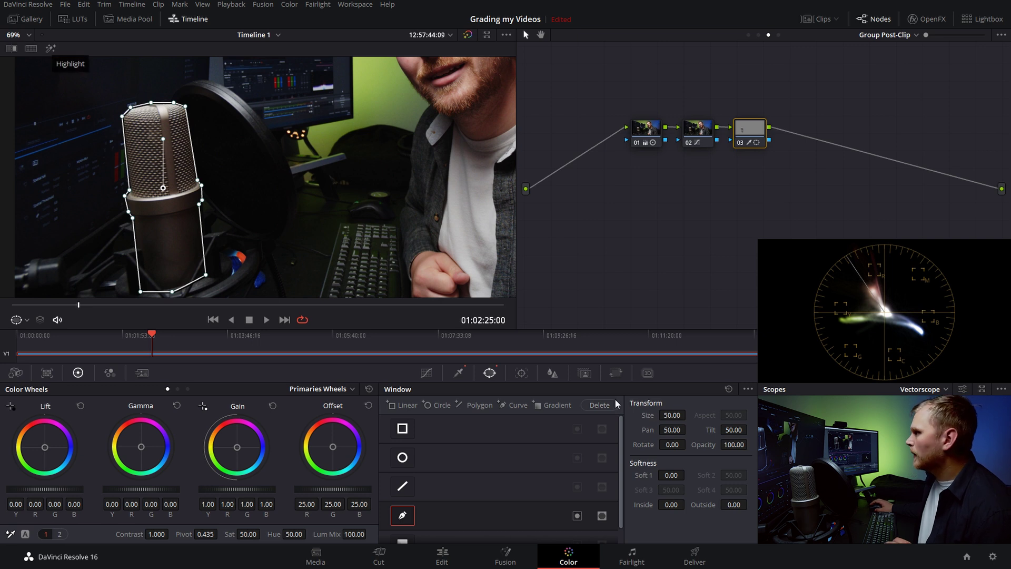
Step: Invert the microphone curve window so the skin key excludes the mic
click(50, 48)
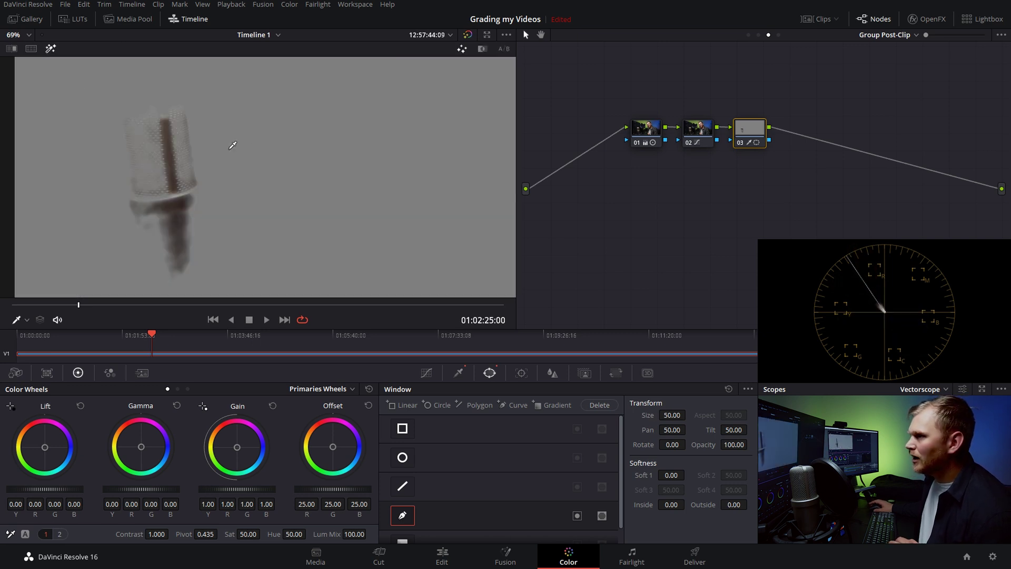
key(shift+z)
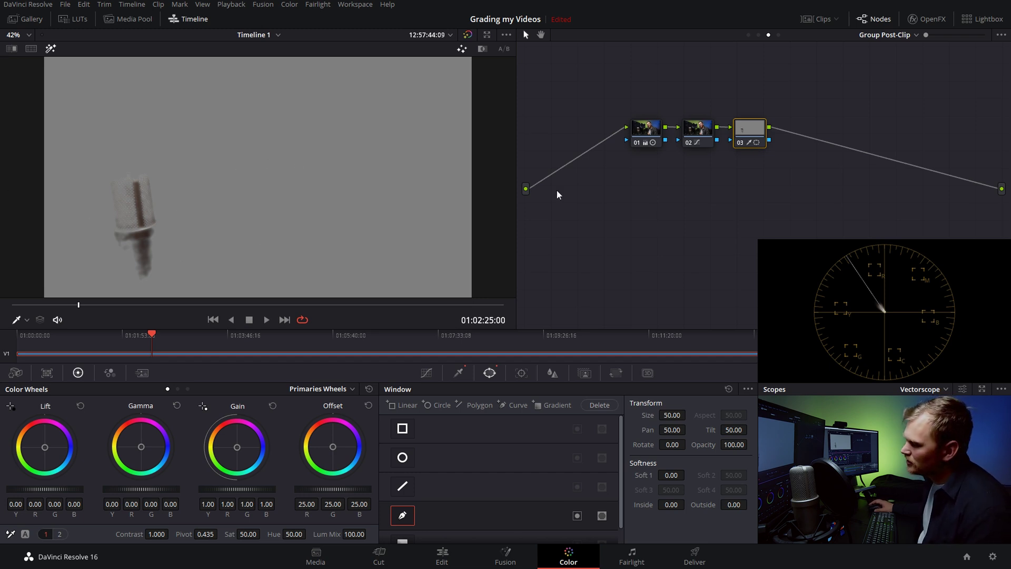
click(577, 516)
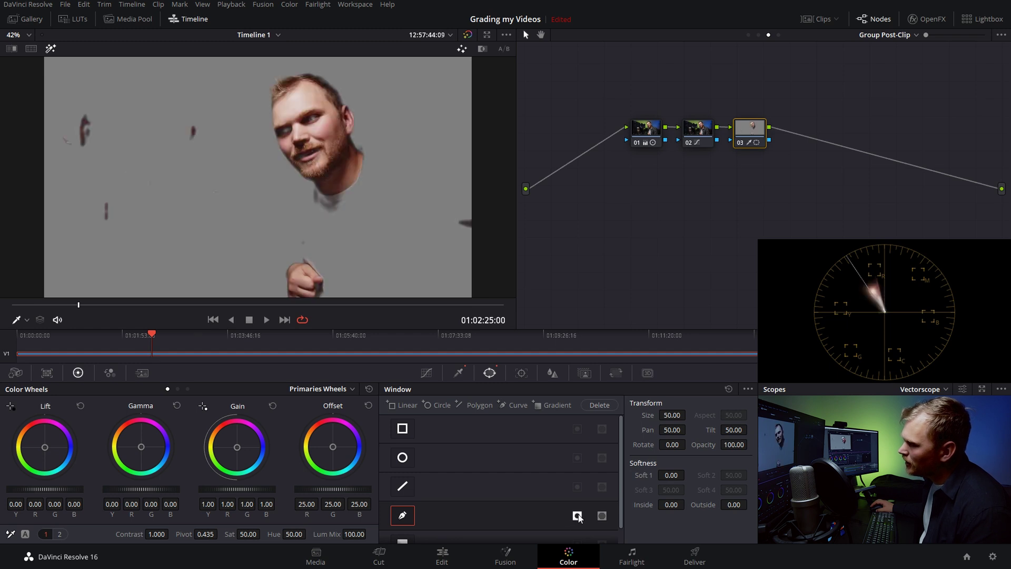
click(577, 516)
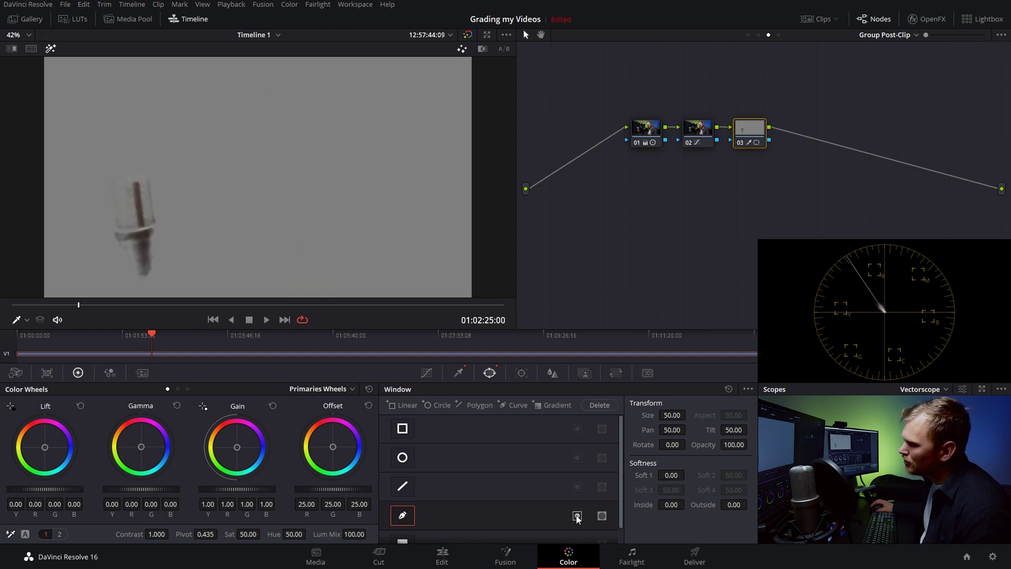
click(577, 516)
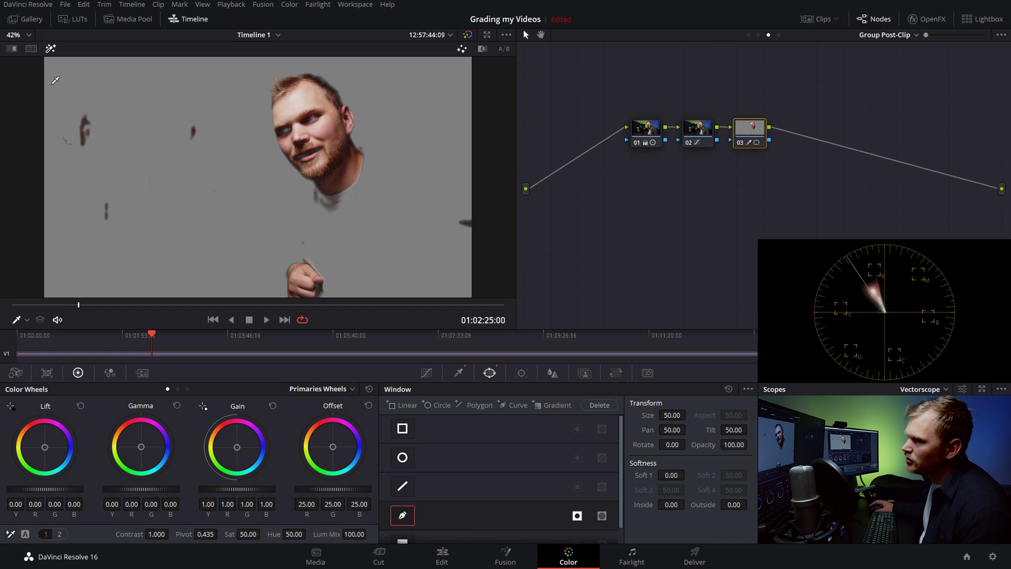
Step: Compare the inverted key against the full graded image, then select node 02
click(51, 50)
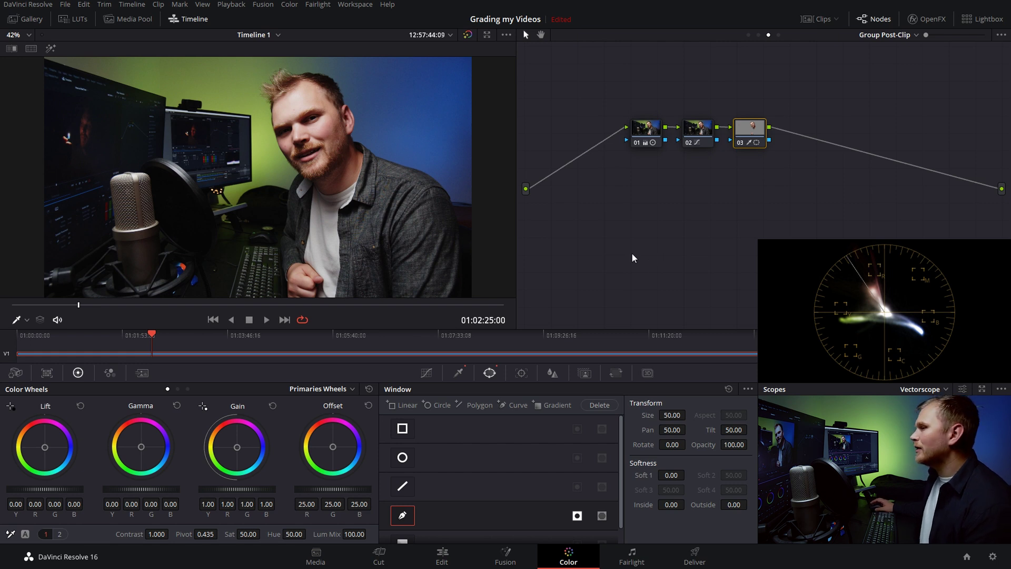
click(50, 49)
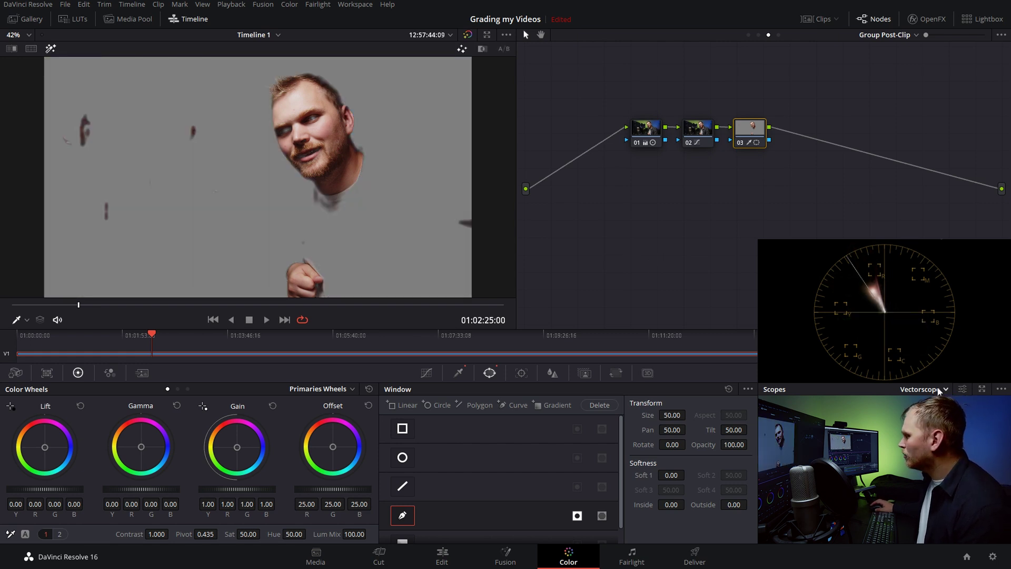
click(938, 390)
click(994, 337)
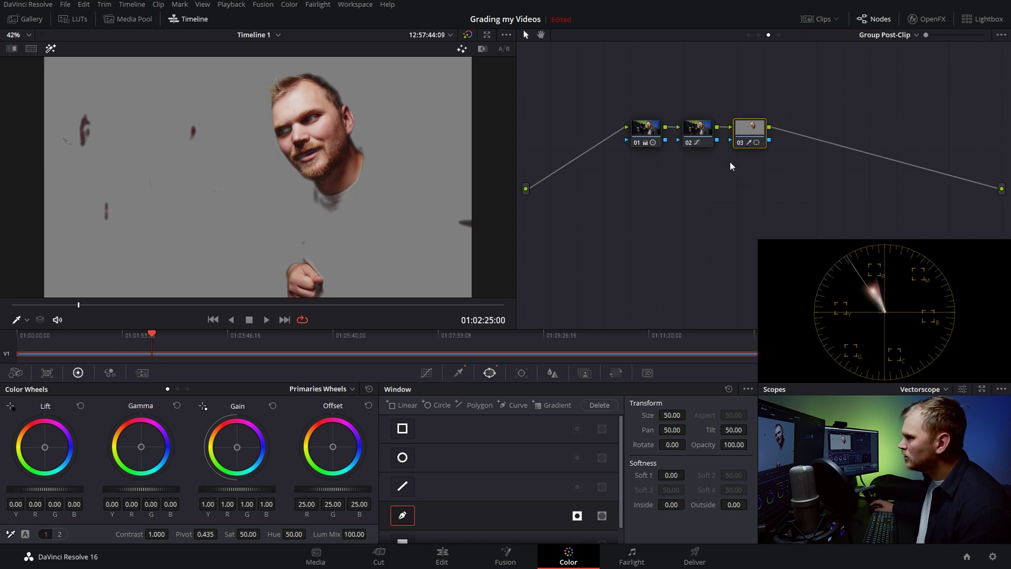
click(702, 129)
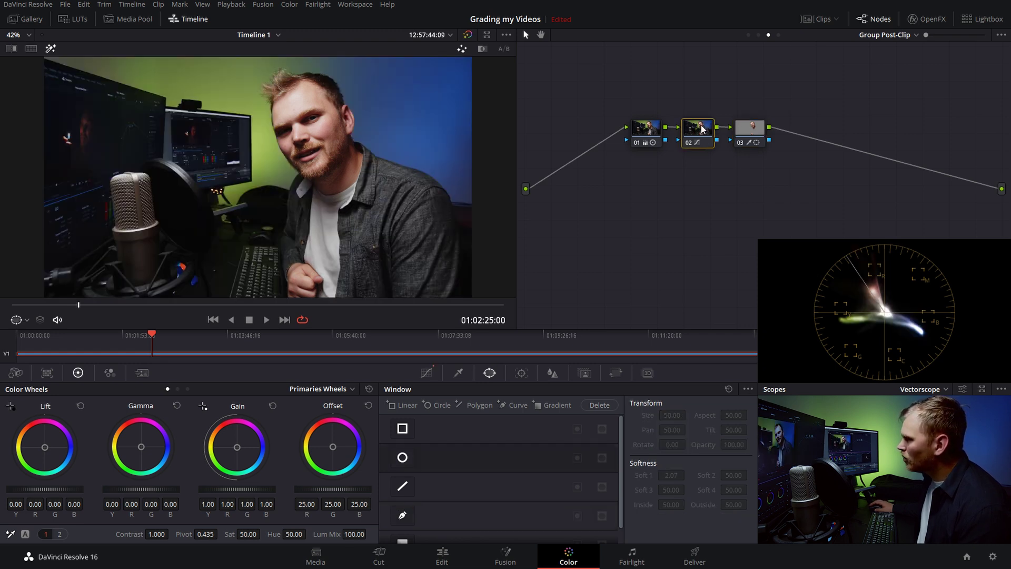
Step: Nudge node 02's Hue Vs Hue control point for a slightly stronger shift, then reselect node 03
click(427, 373)
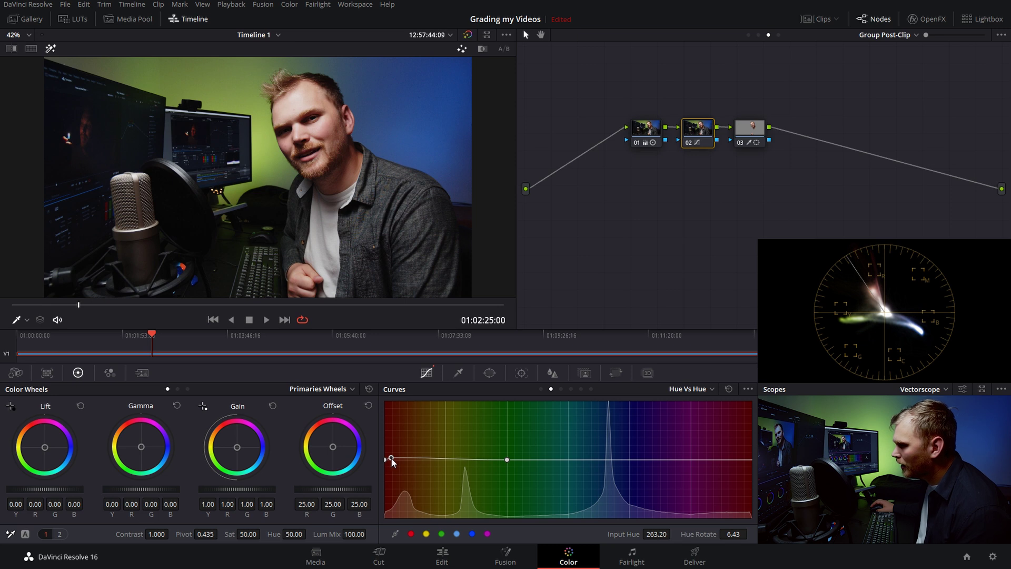
drag(392, 460, 393, 460)
click(747, 131)
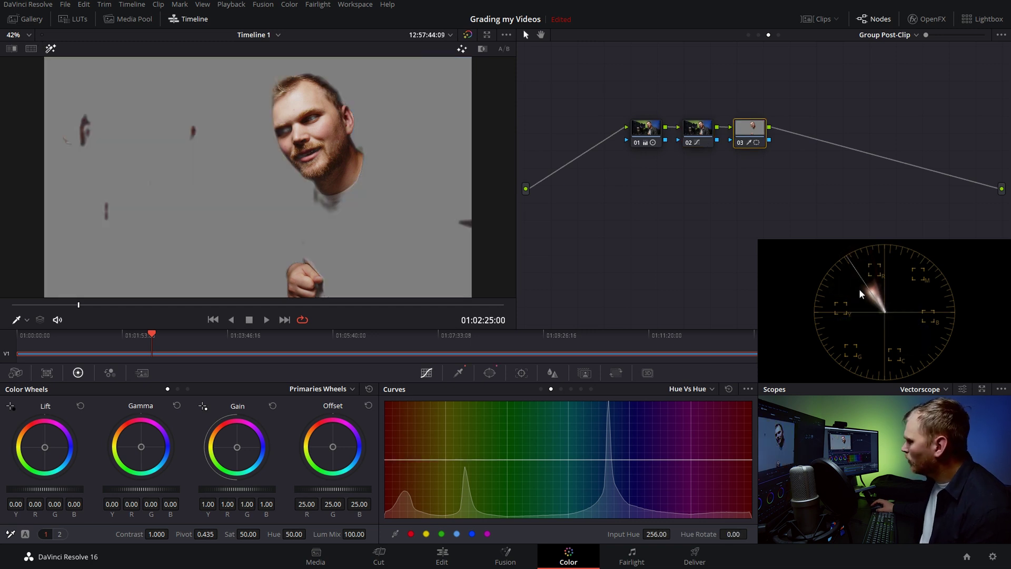
click(49, 51)
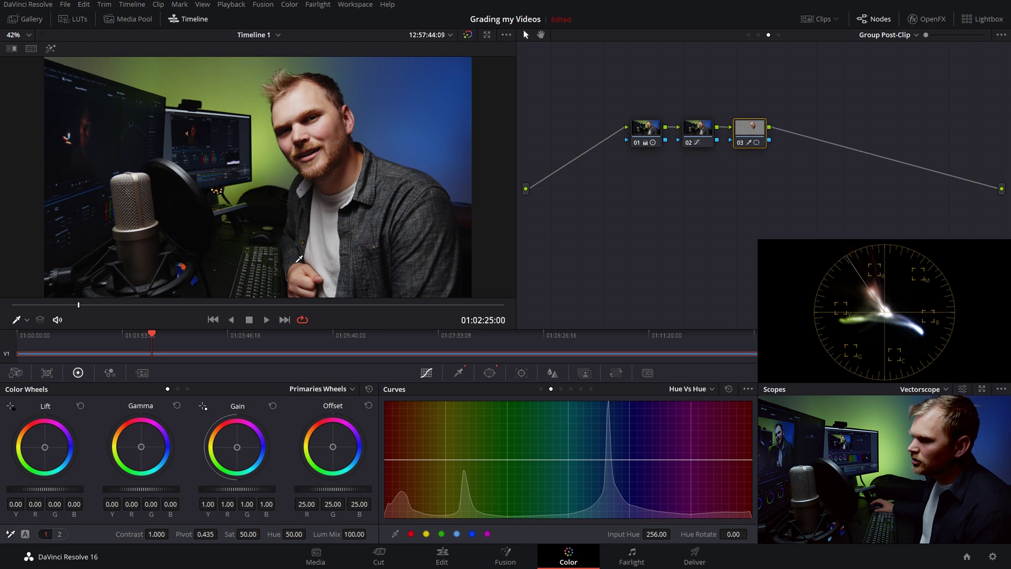
Step: Warm node 03's Log Shadow wheel to R 0.03, G -0.01, B -0.03 and Midtone blue to -0.01
click(187, 389)
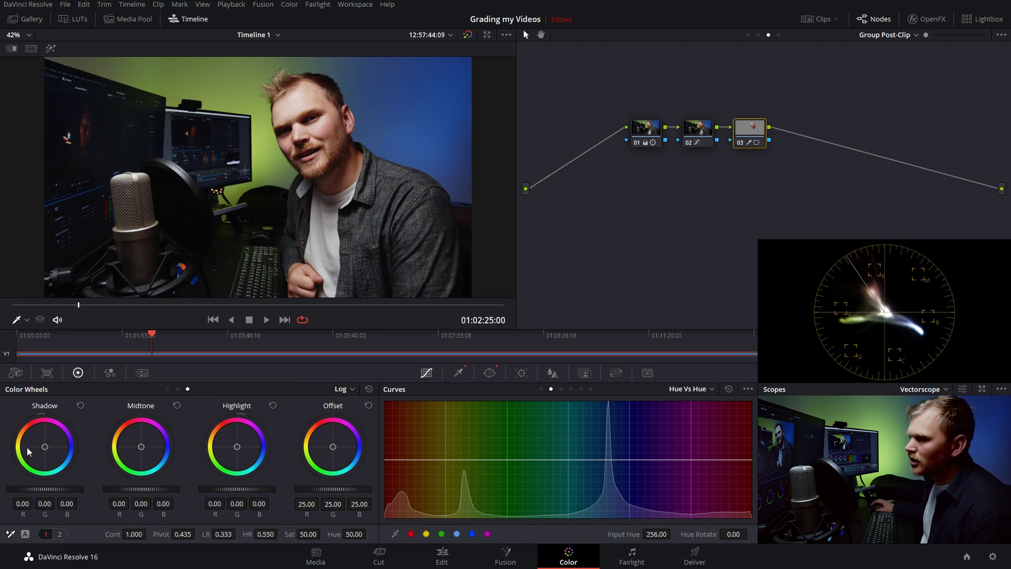
drag(44, 446, 45, 446)
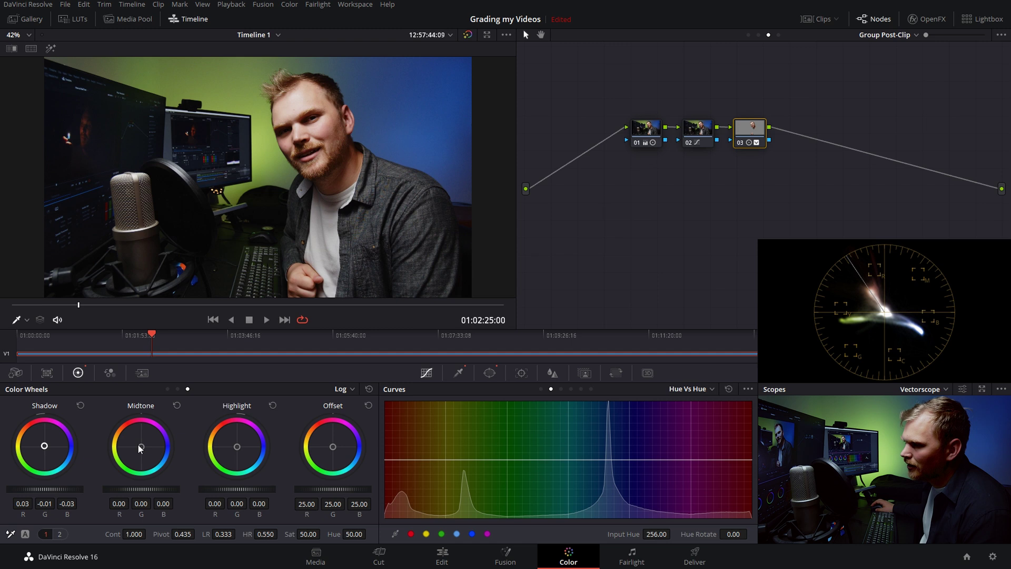
drag(141, 447, 140, 446)
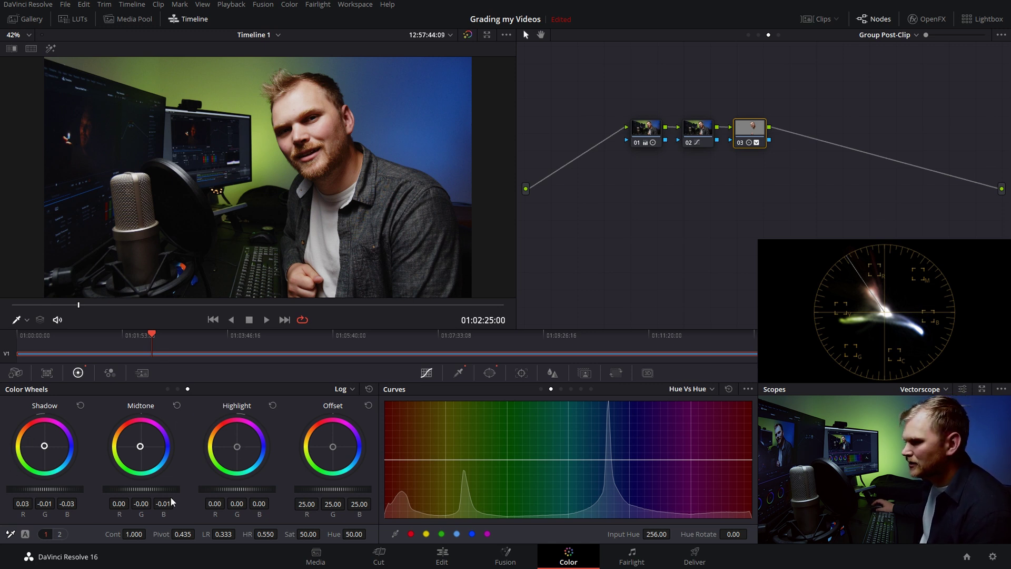
Step: Lower node 03's Midtone Detail to -42.50, then return to the Primaries wheels
click(59, 532)
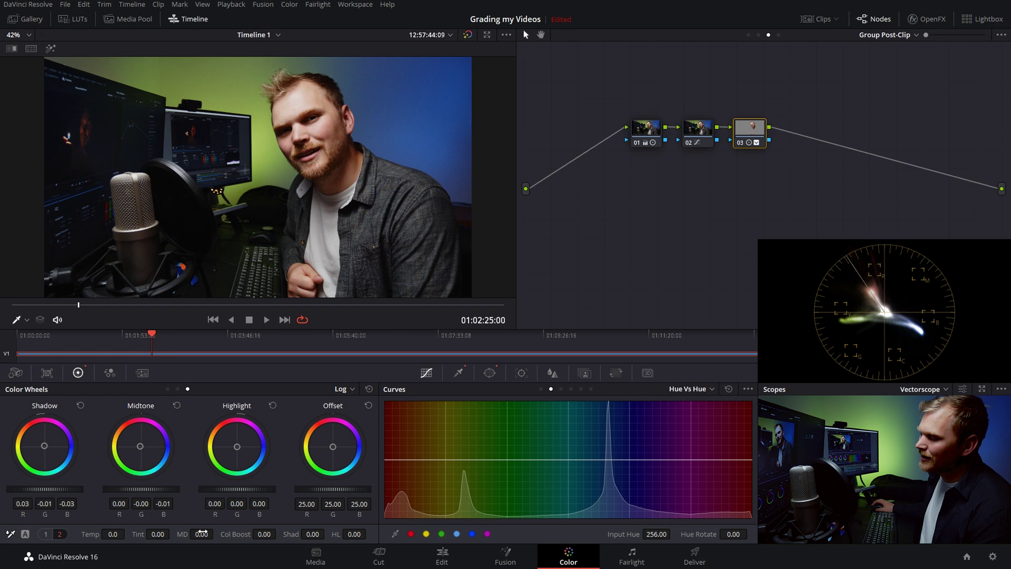
drag(202, 532, 153, 533)
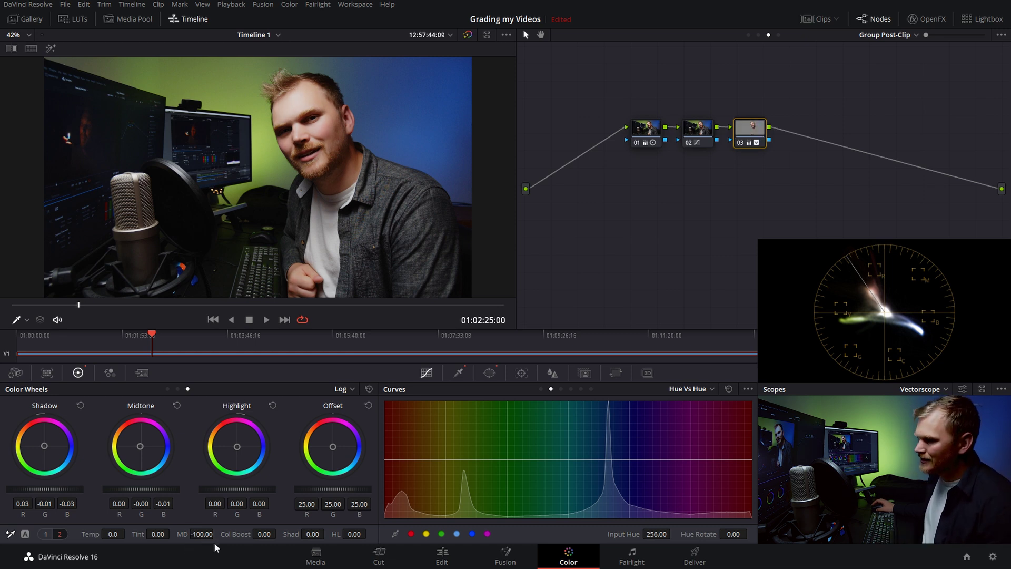
drag(203, 534, 216, 534)
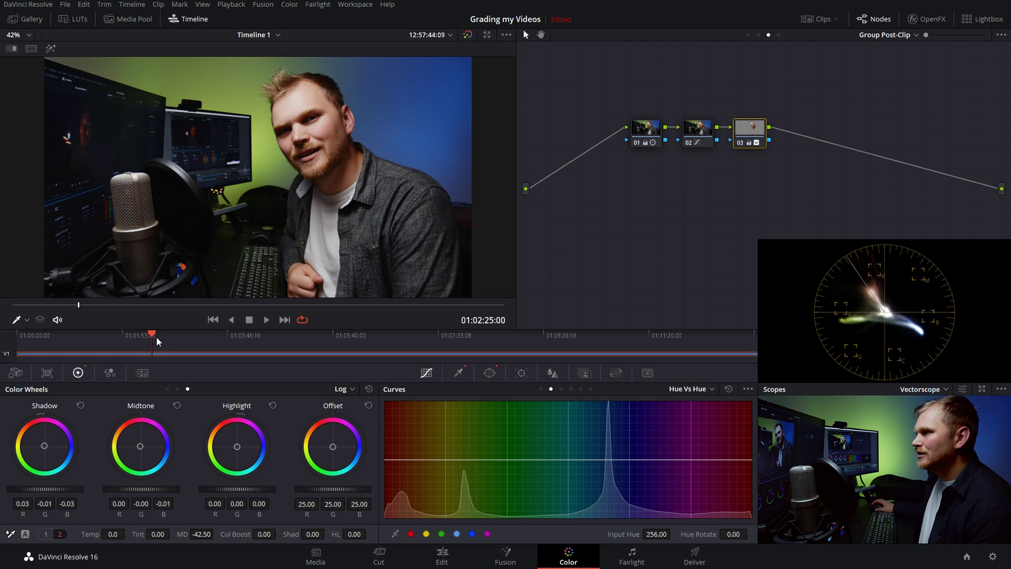
click(168, 389)
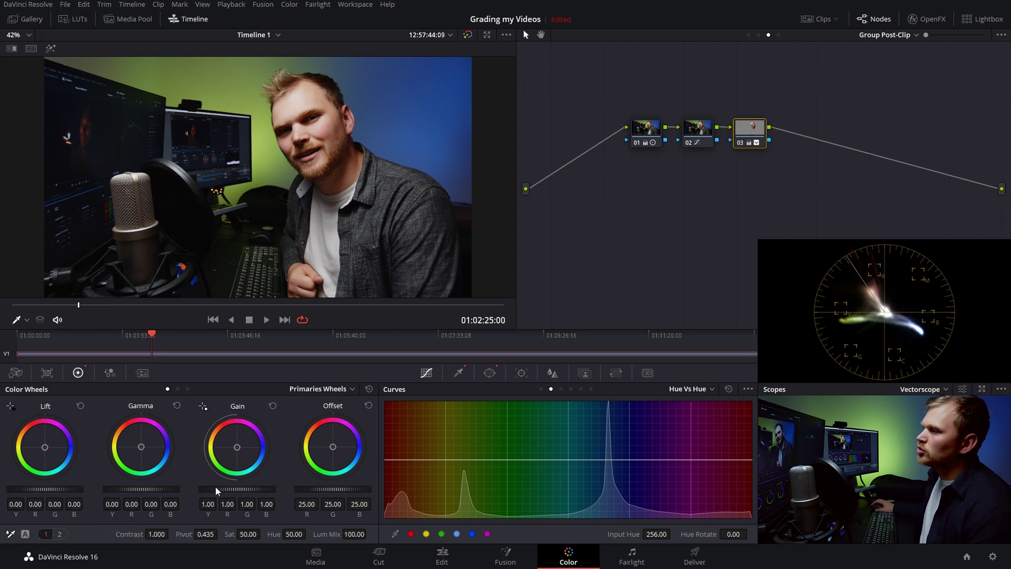
Step: Set node 03's Lift and Gamma to -0.01 and Gain to 1.02, and switch scopes to Waveform
drag(165, 488, 160, 489)
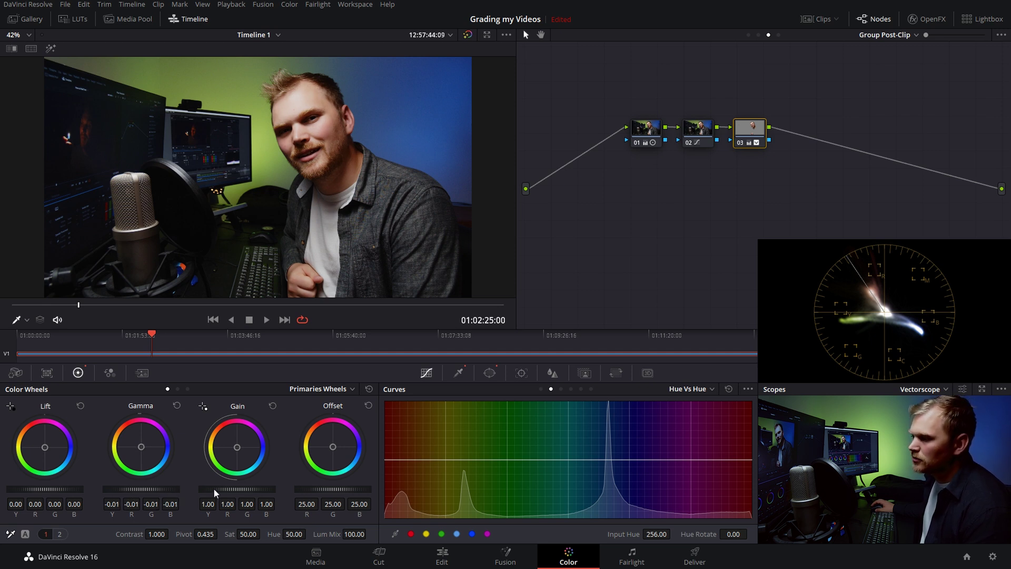
drag(214, 489, 219, 490)
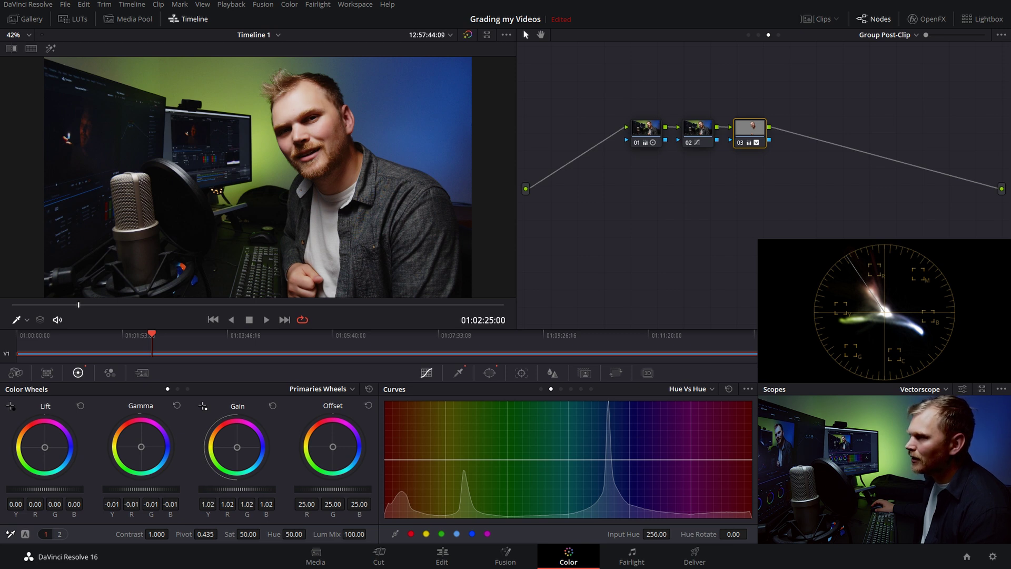
drag(70, 490, 64, 490)
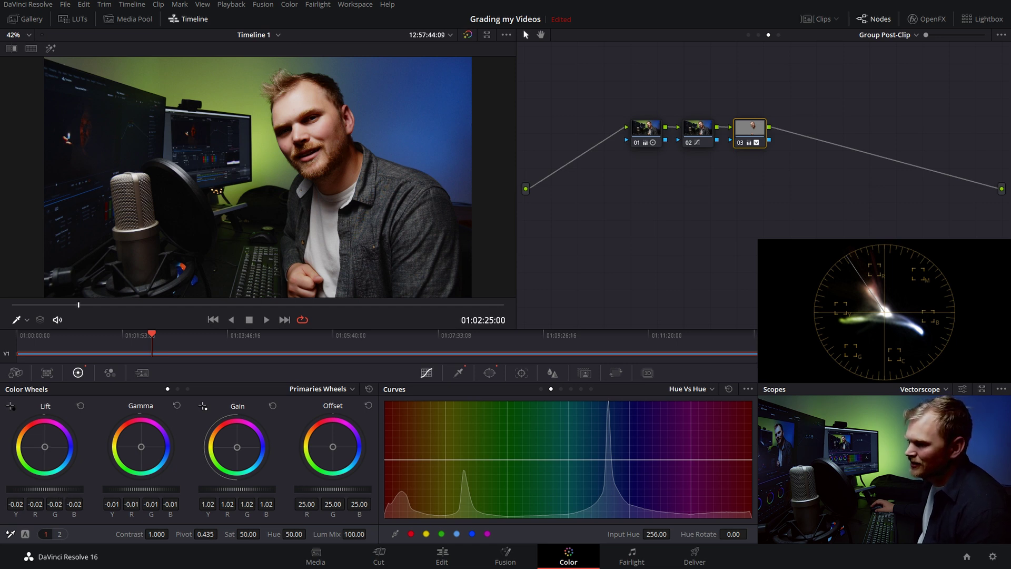
drag(42, 489, 50, 489)
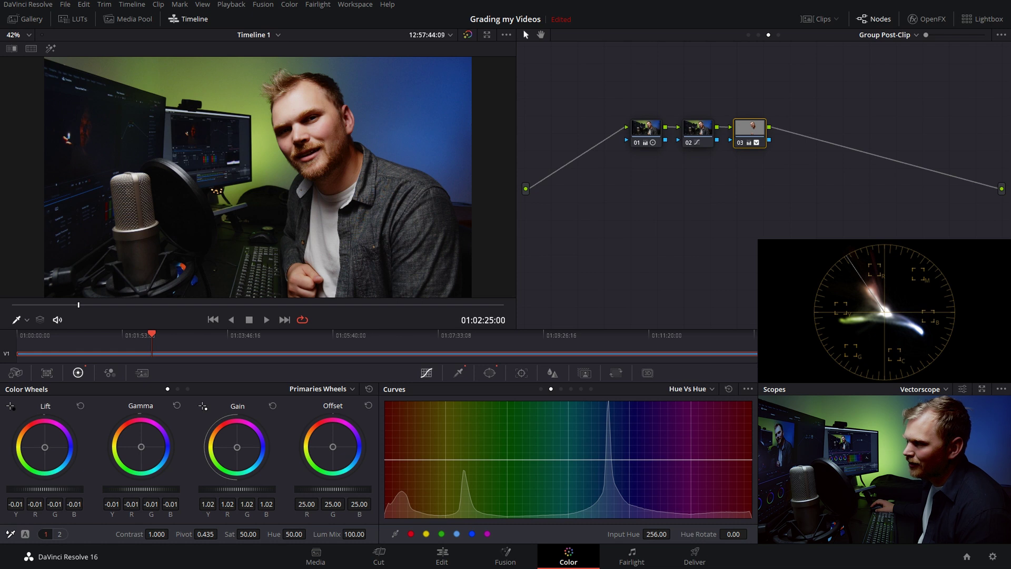
click(935, 391)
click(934, 263)
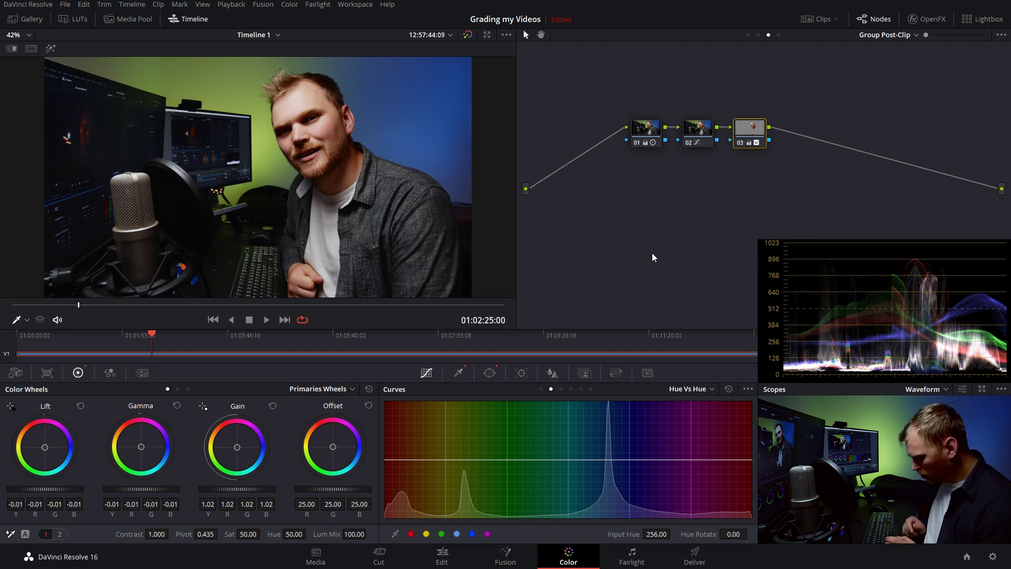
Step: Add serial node 04 and parallel node 06 after node 03, and tidy their layout
key(alt+s)
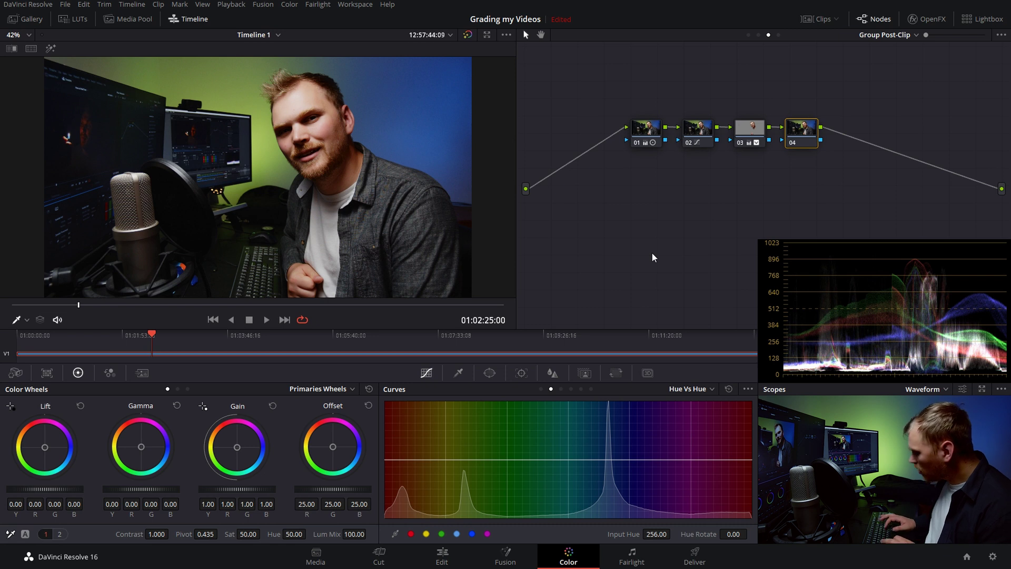
key(alt+p)
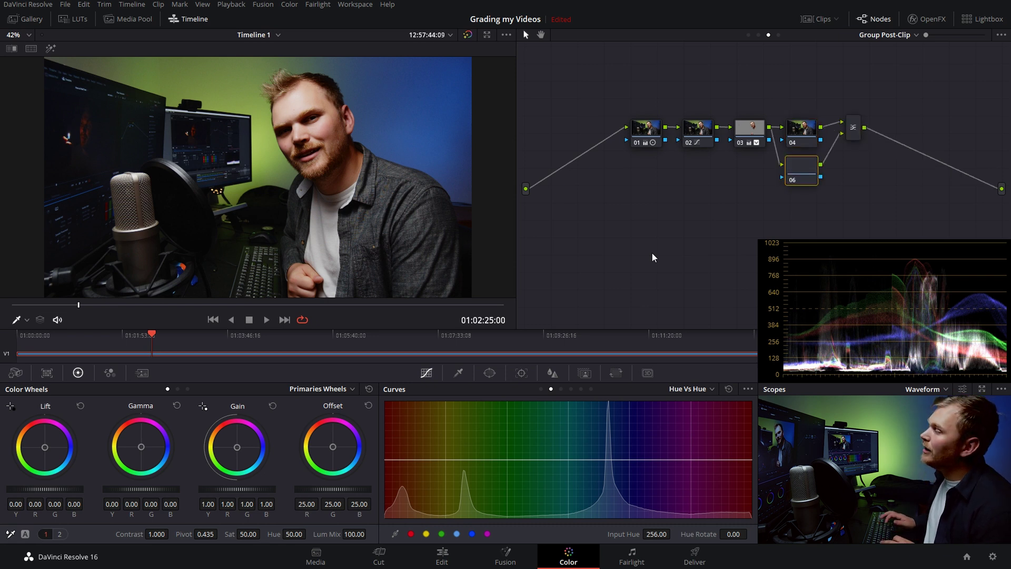
drag(804, 168, 812, 169)
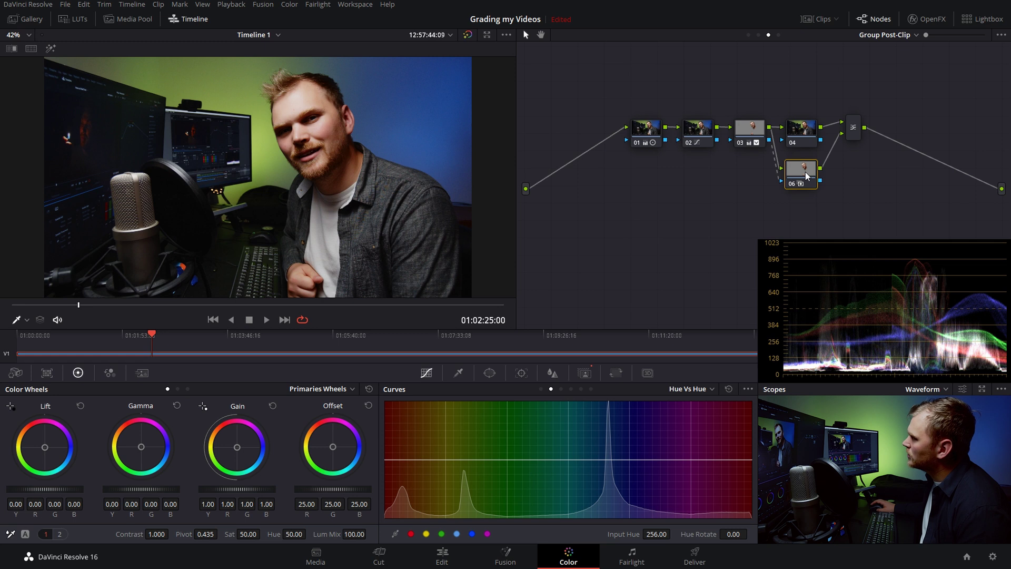
drag(813, 172, 810, 184)
drag(802, 134, 806, 122)
drag(804, 177, 806, 163)
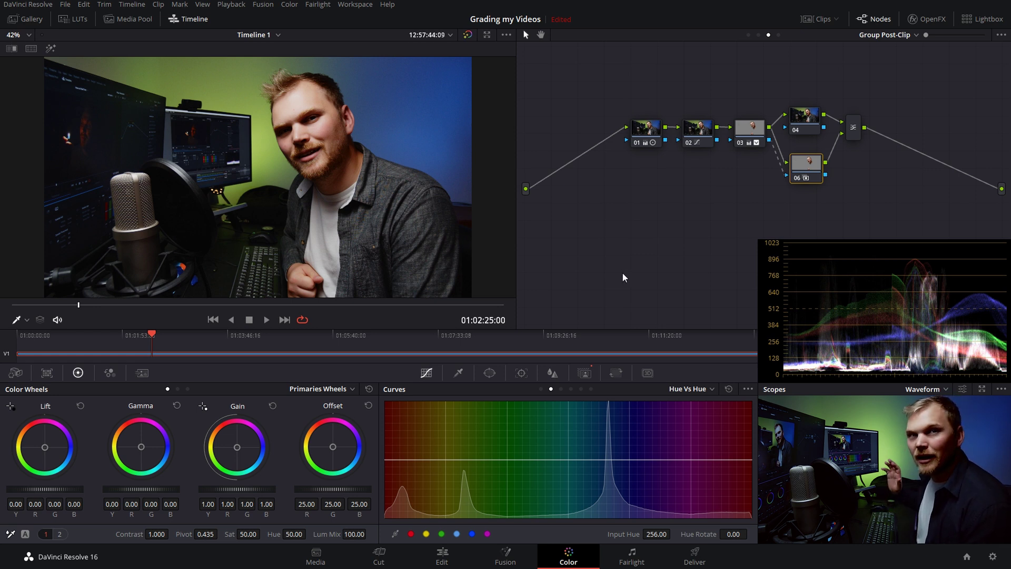
click(811, 117)
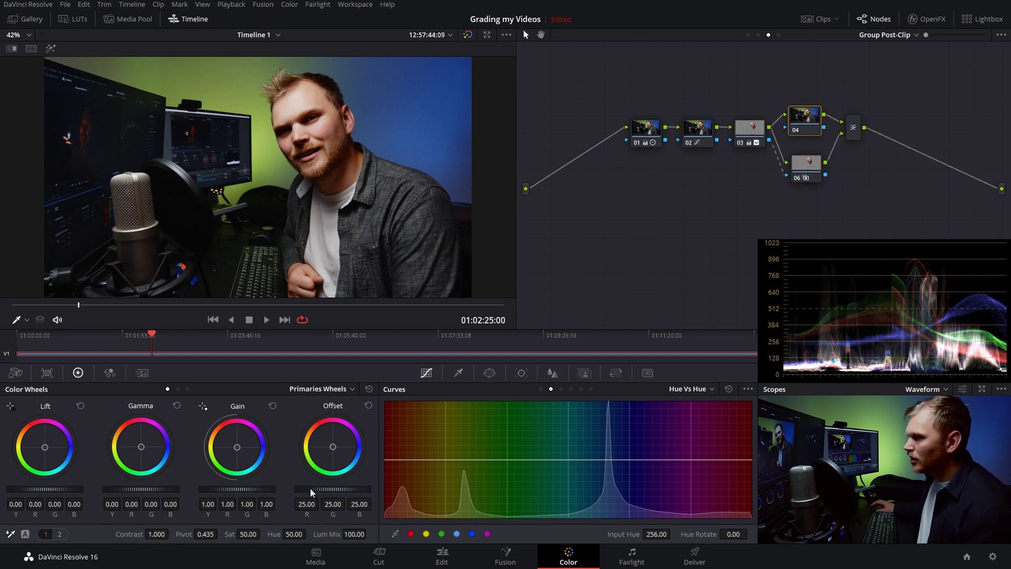
Step: Switch to Primaries Bars and enable Printer Light Hotkeys
click(178, 389)
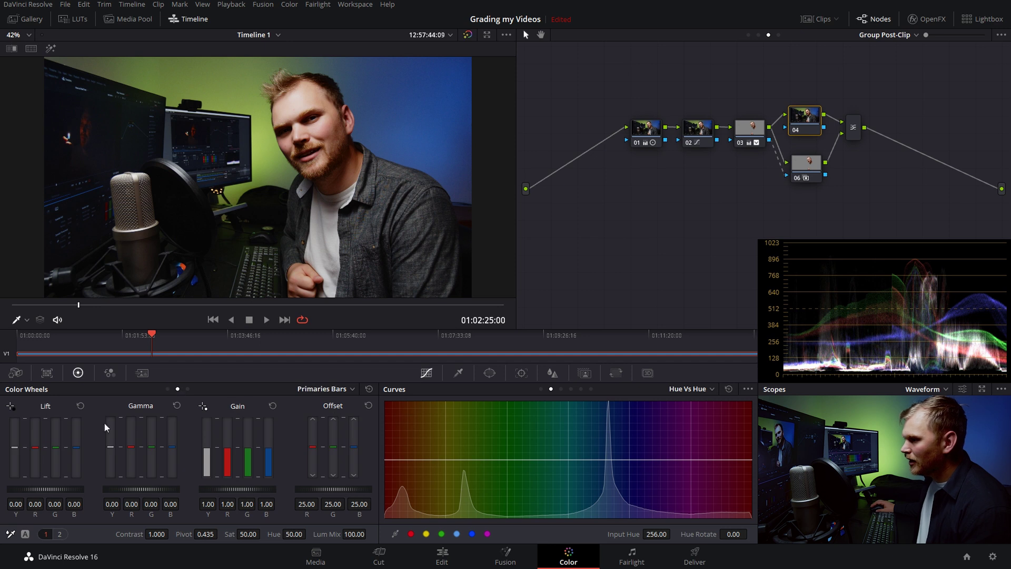
click(284, 5)
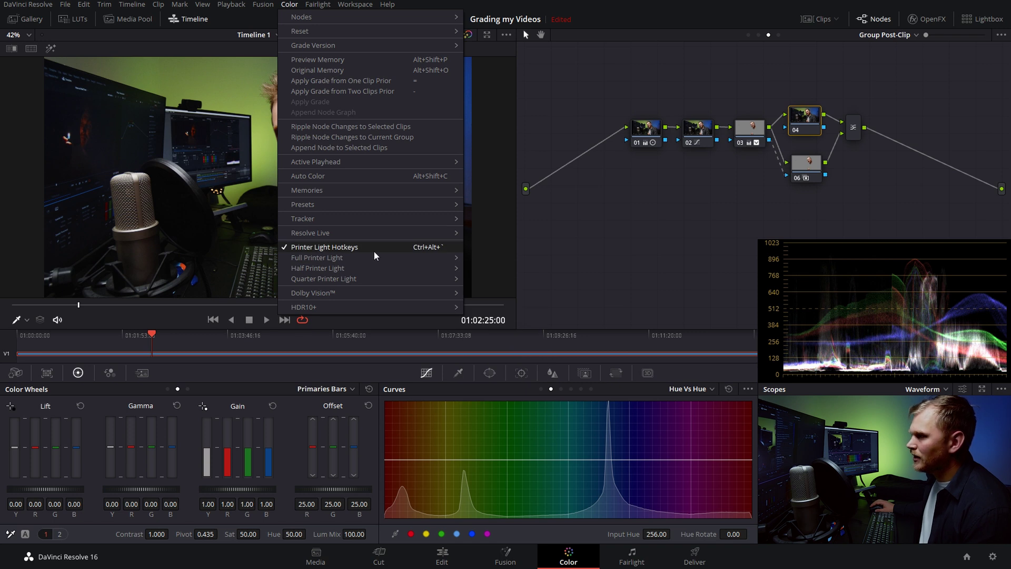
click(347, 248)
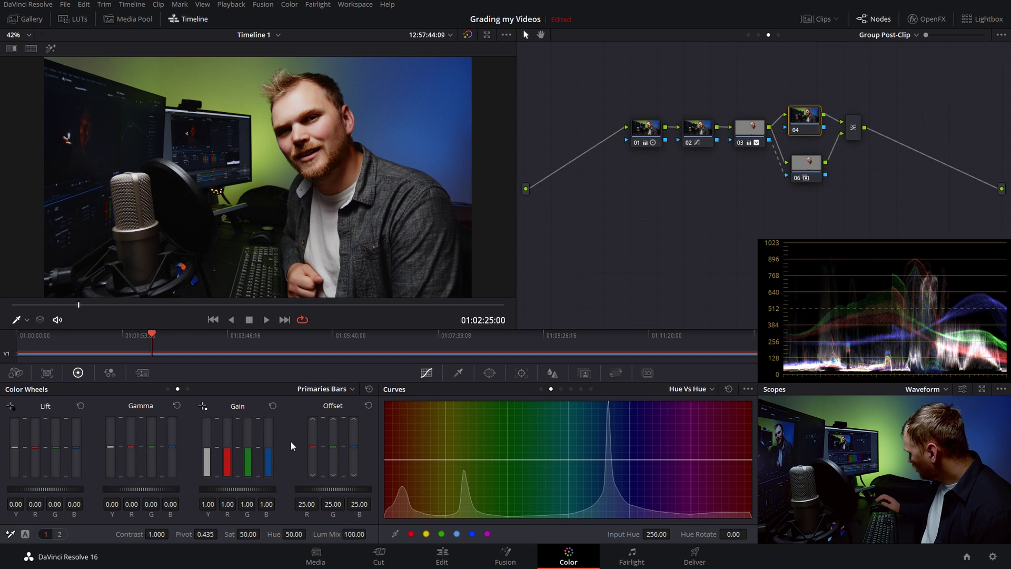
Step: Nudge node 04's Offset with printer-light keys to R 19, G 28, B 31
key(KP_4)
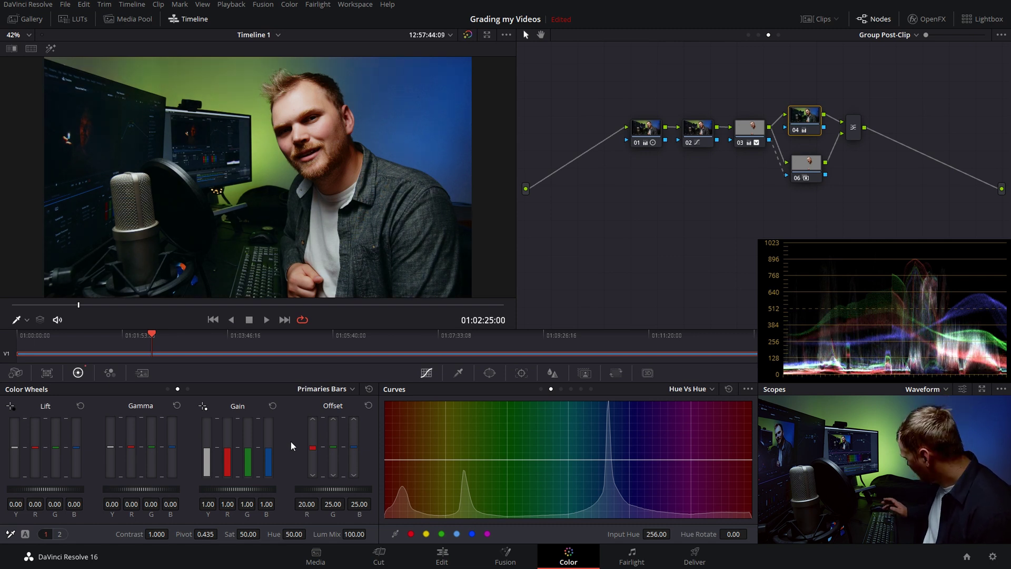
key(KP_9)
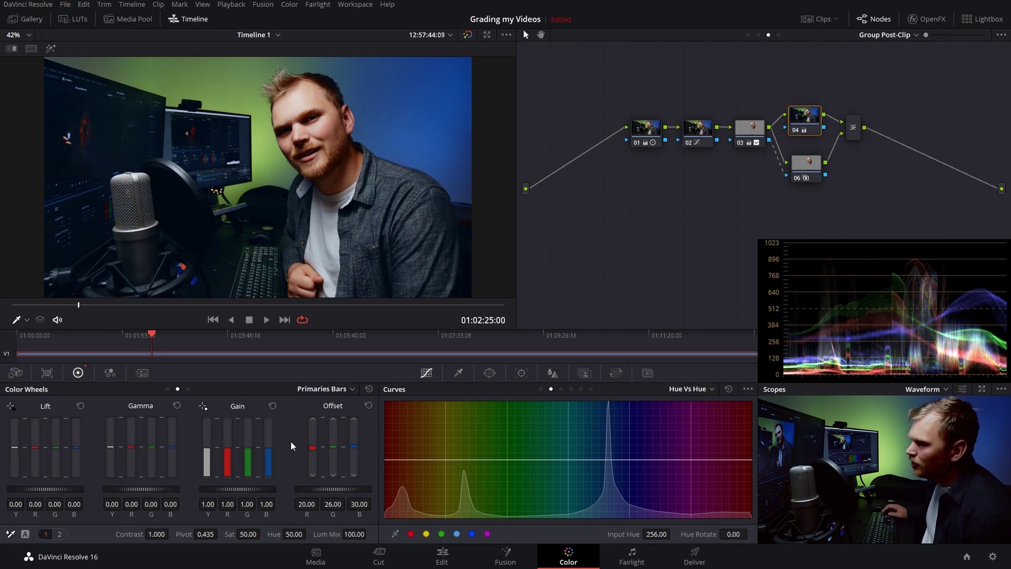
key(KP_5)
key(KP_5)
key(KP_5)
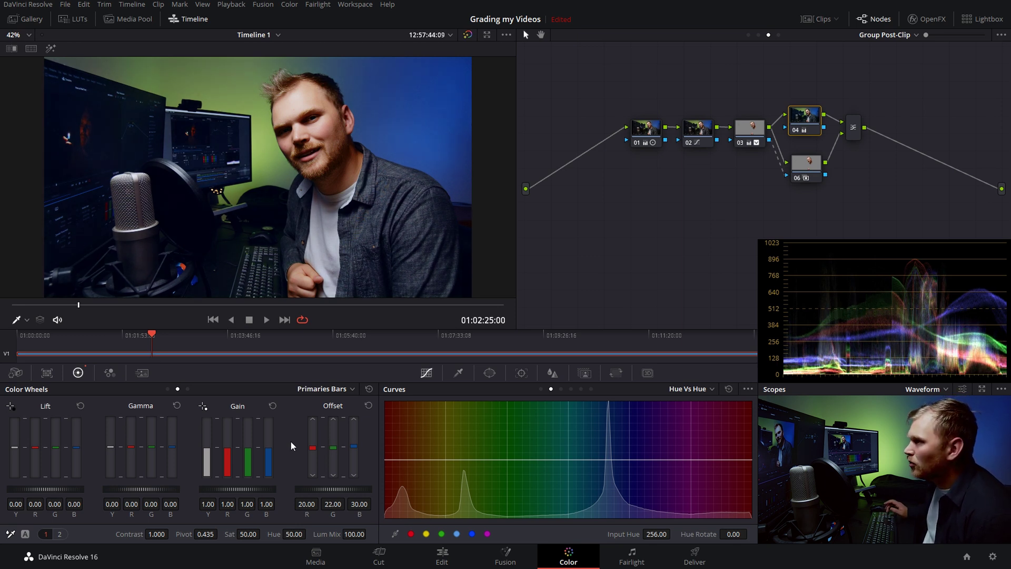
key(KP_8)
key(KP_8)
key(KP_8)
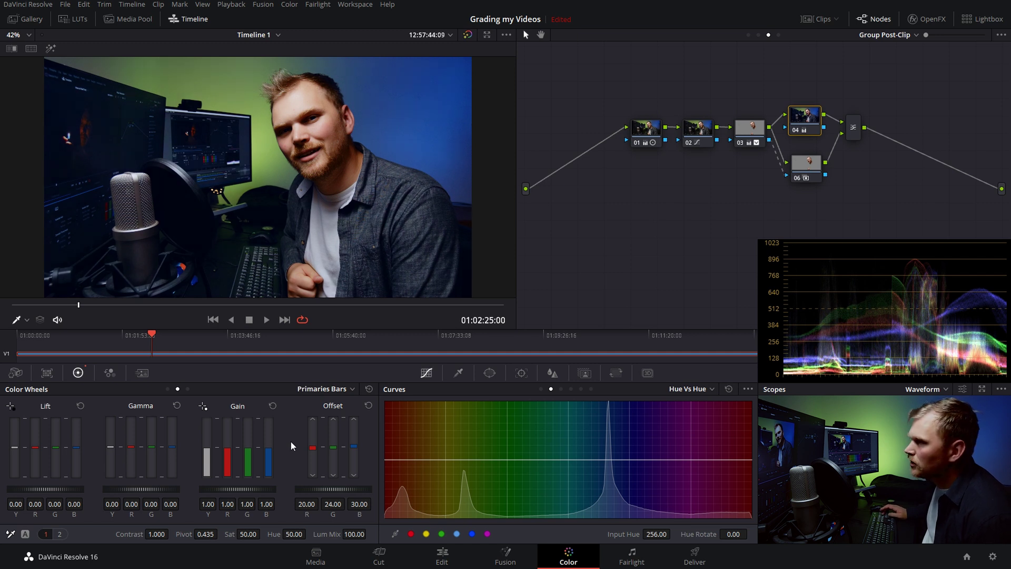
key(KP_8)
key(KP_8)
key(KP_8)
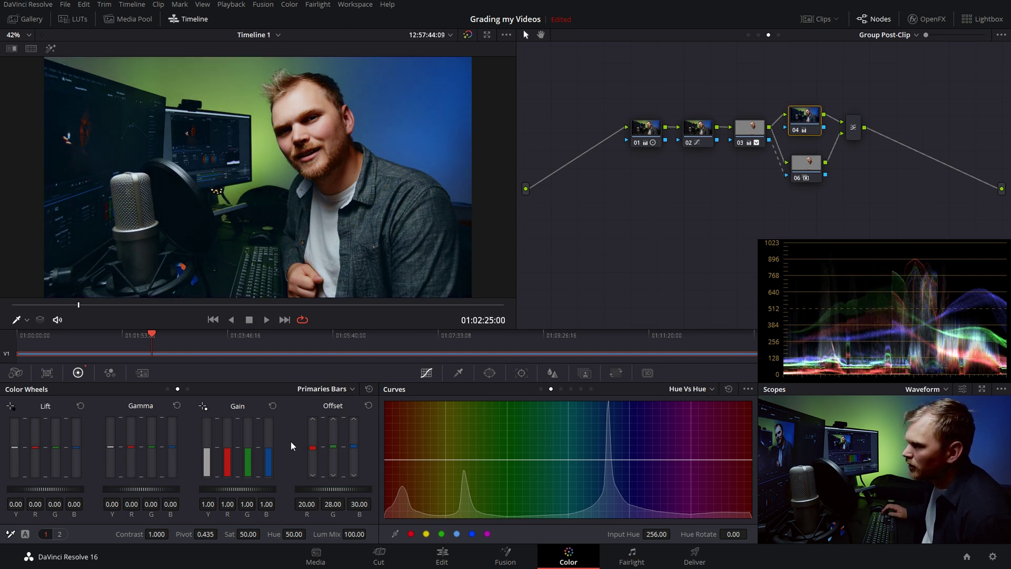
key(KP_6)
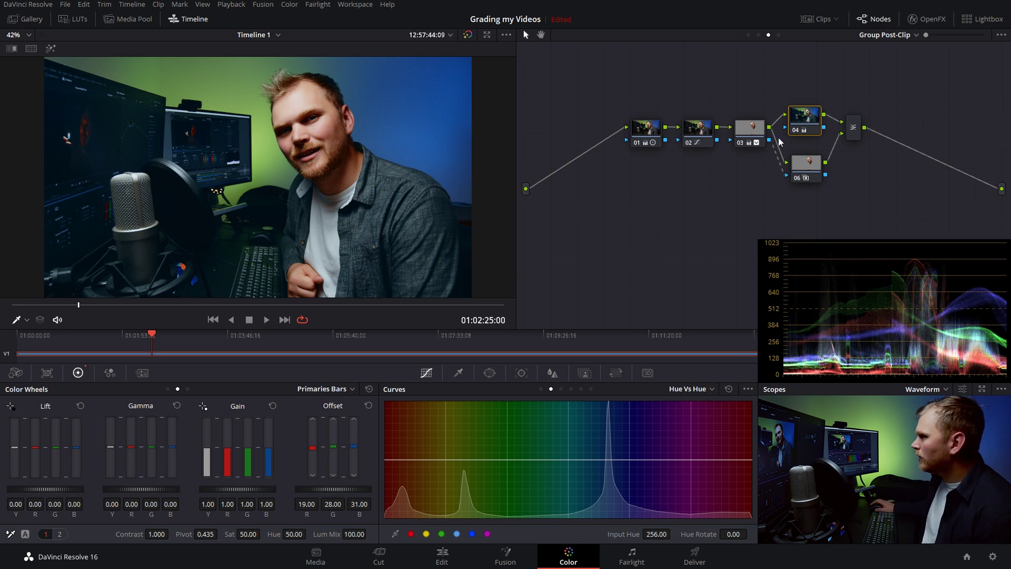
Step: Lower node 06's Key Output Gain to 0.687 and scrub to frame 01:03:32:04
click(745, 138)
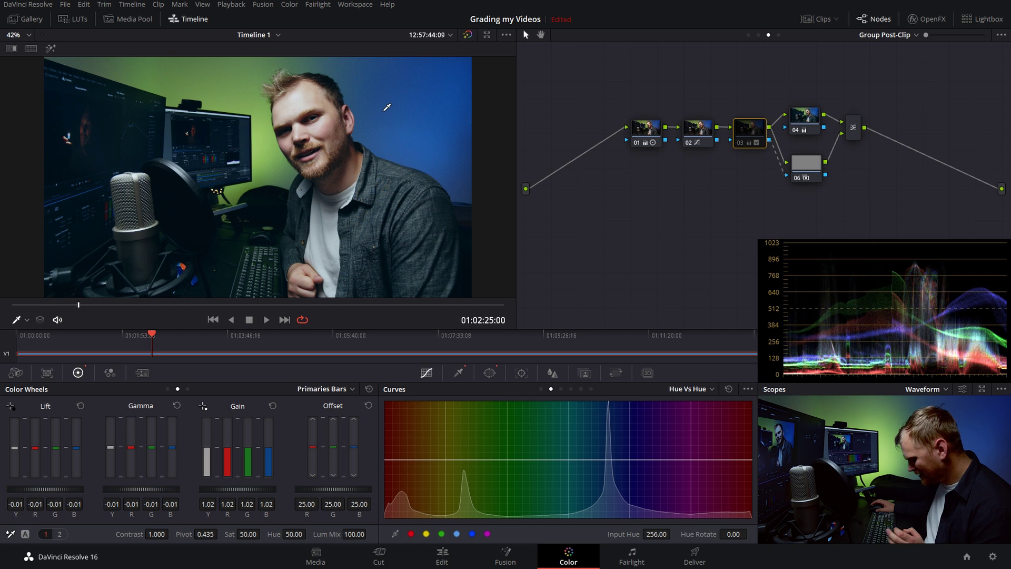
click(316, 143)
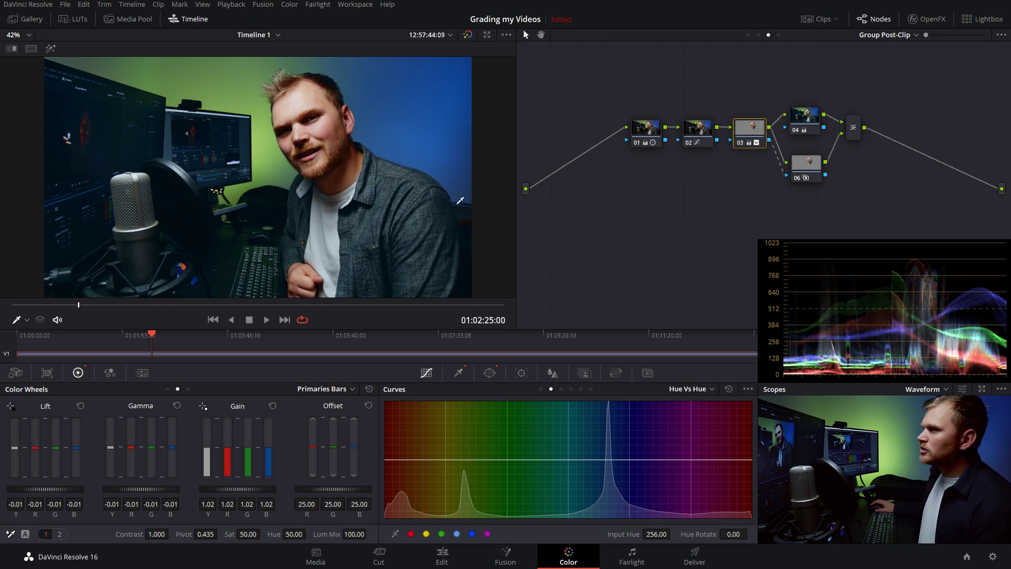
click(810, 174)
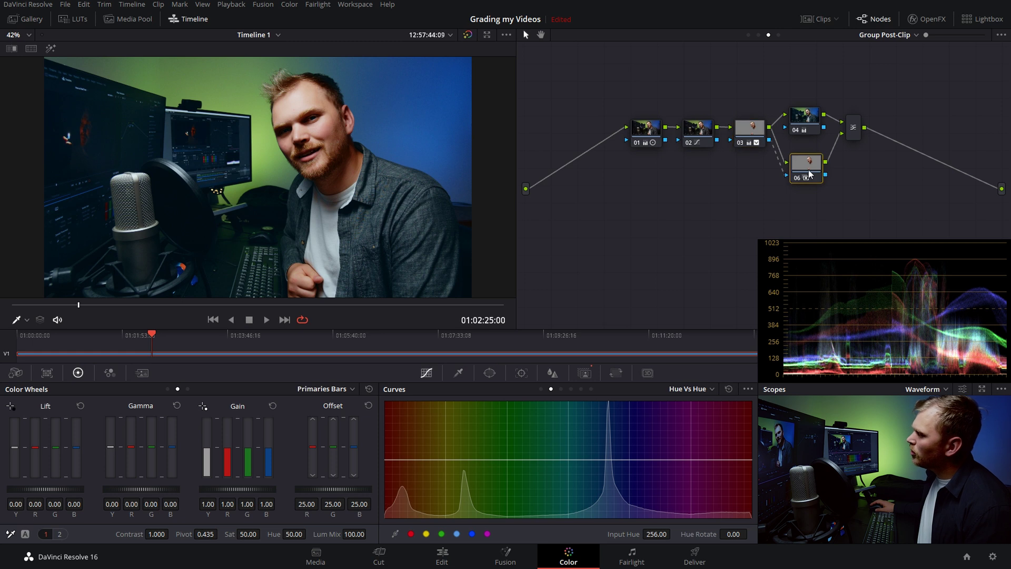
click(585, 373)
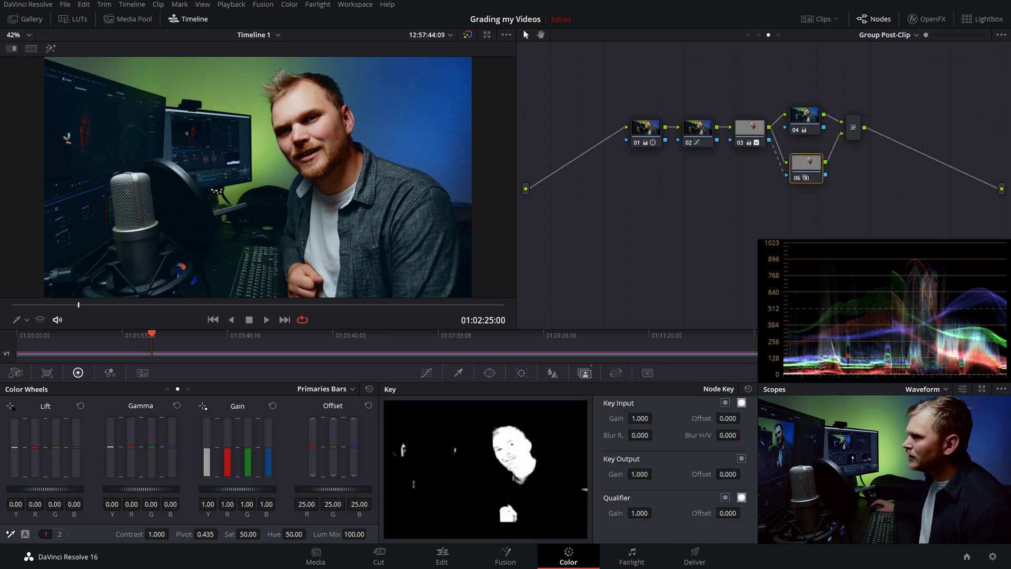
drag(640, 474, 627, 480)
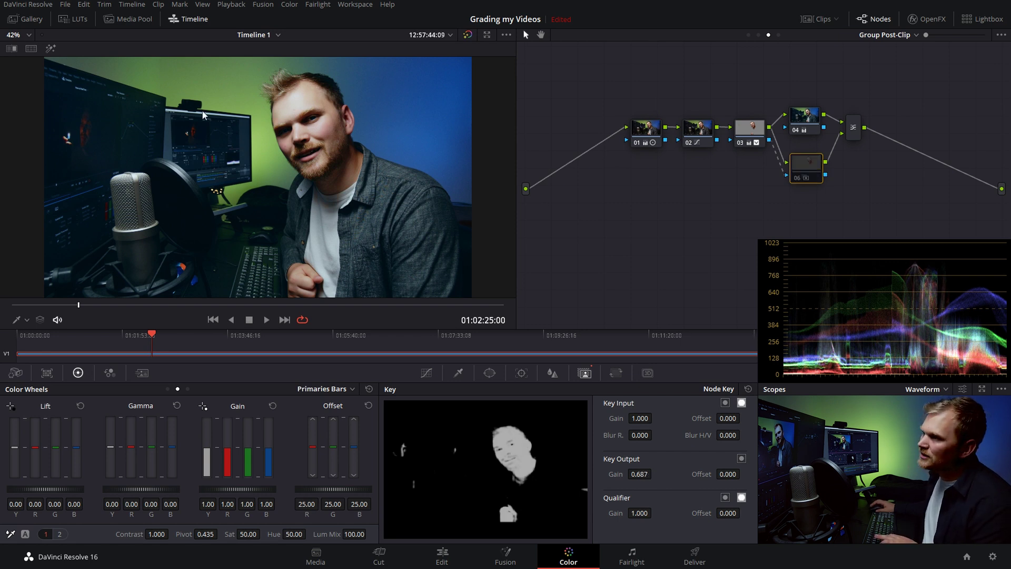
drag(146, 306, 110, 300)
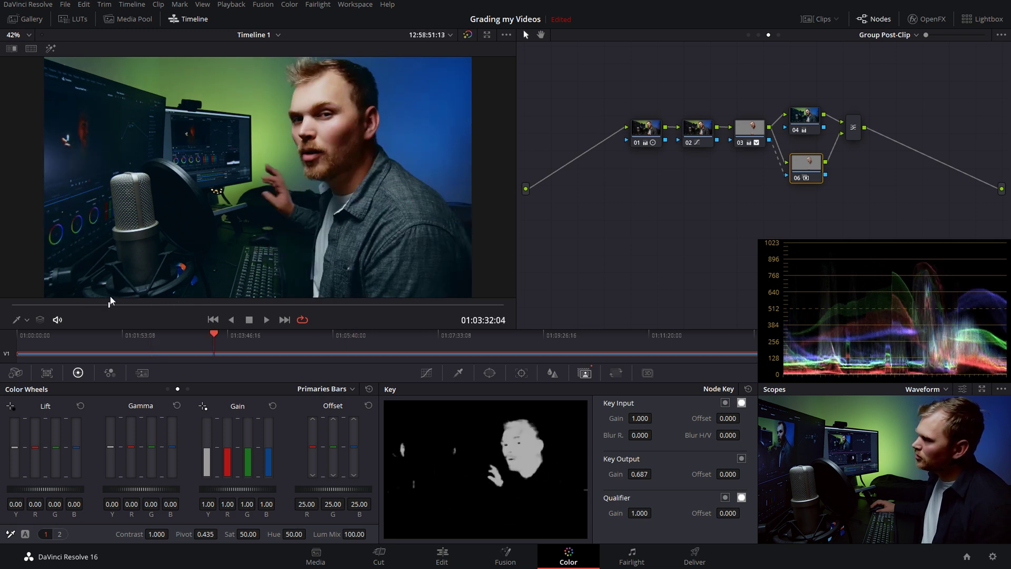
Step: Add serial node 07 after the mixer with a circular power window
click(858, 134)
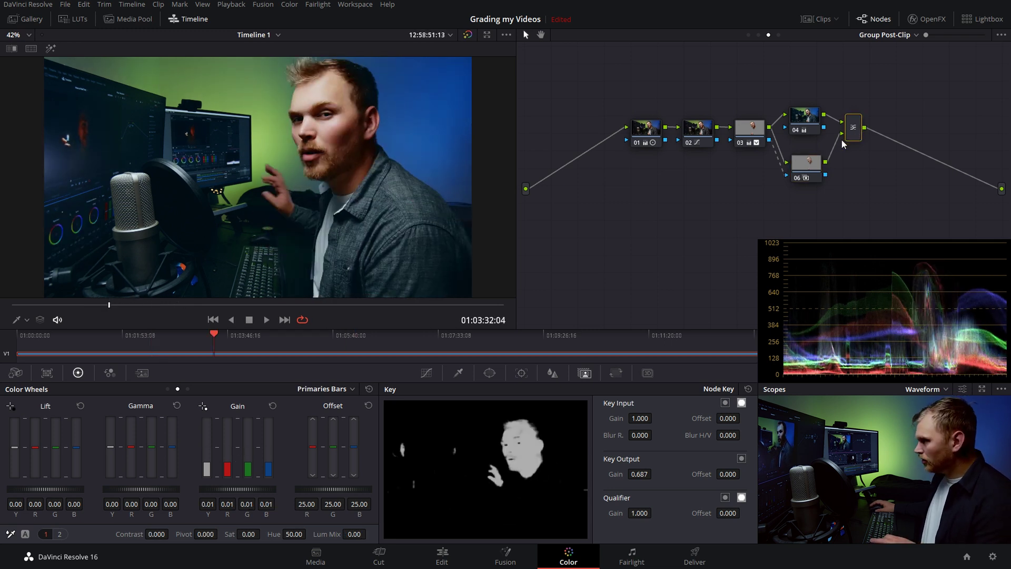
key(alt+s)
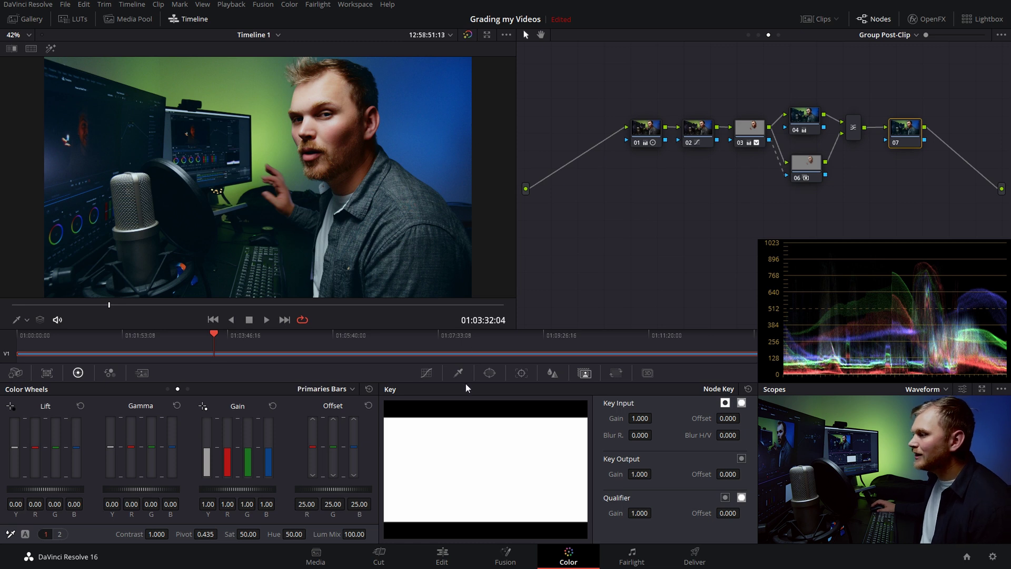
click(487, 374)
scroll(309, 211, down, 1)
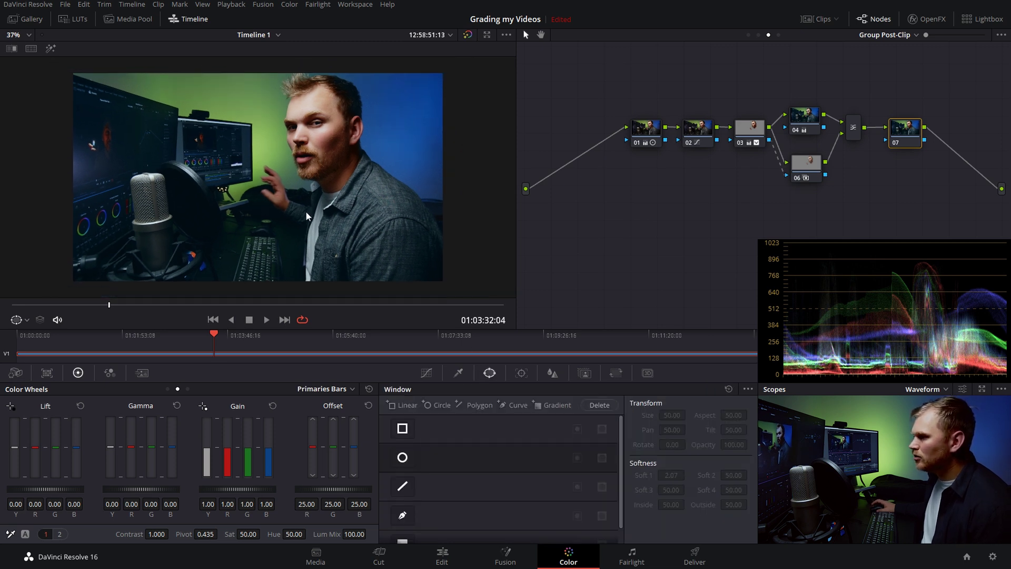
click(403, 457)
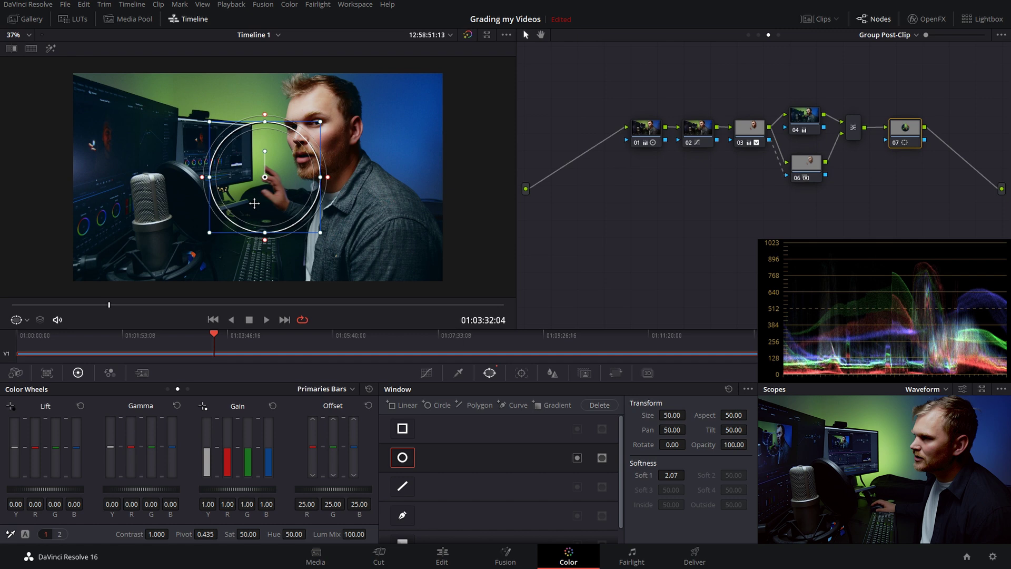
Step: Make the circle a soft, inverted, tall tilted ellipse over the face, checked with Highlight
drag(262, 177, 257, 76)
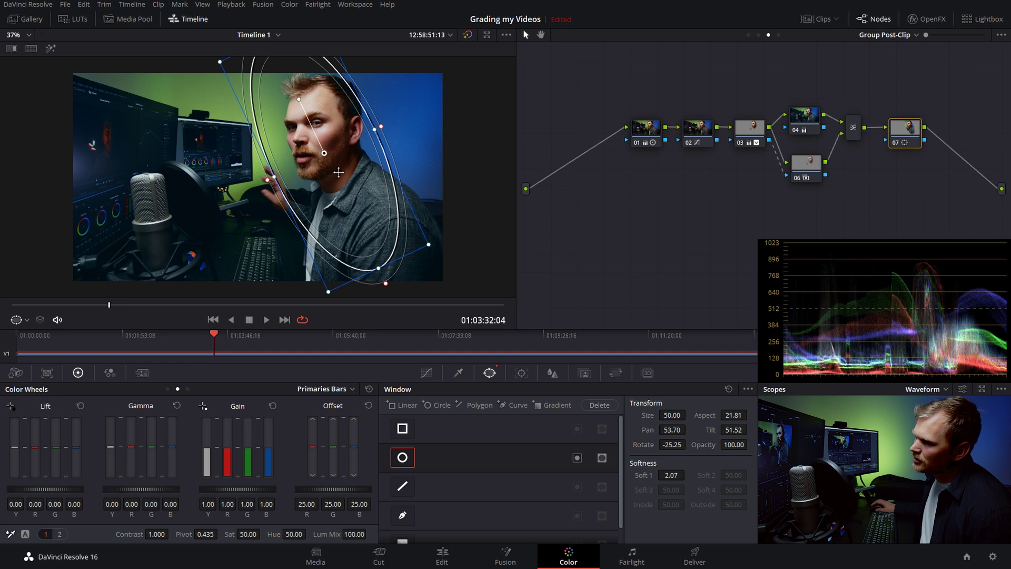
drag(330, 167, 345, 166)
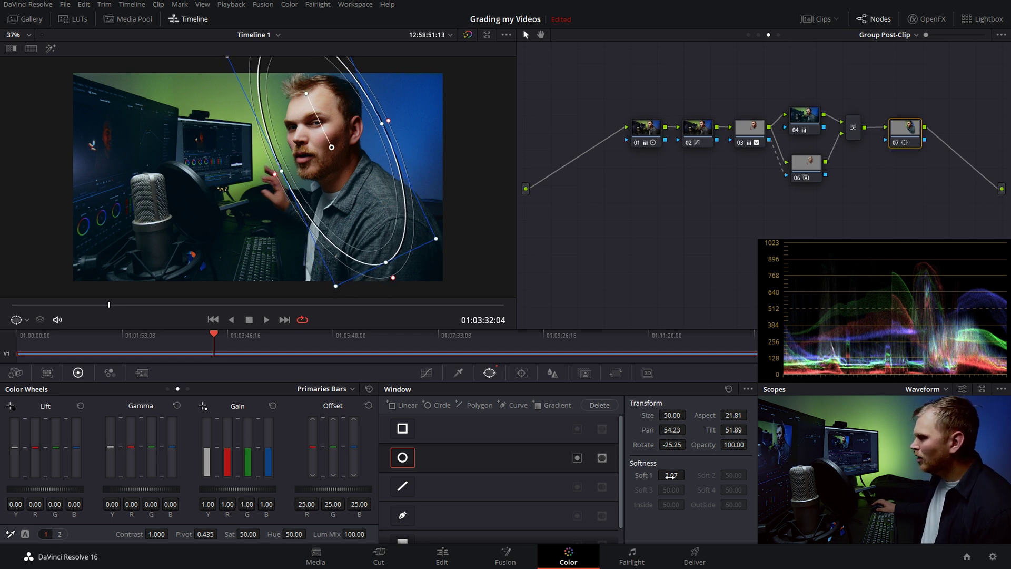
drag(670, 476, 687, 475)
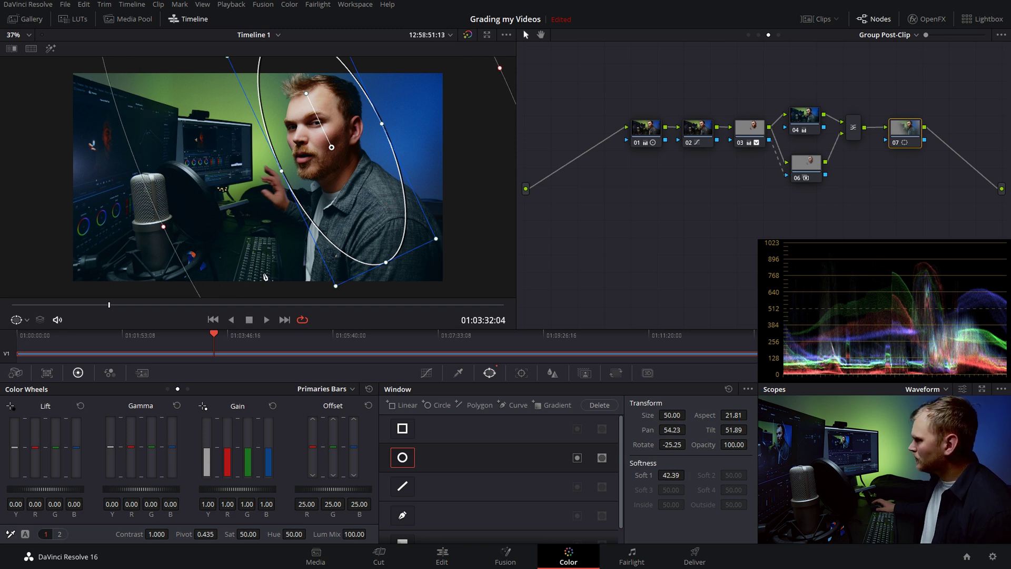
click(578, 457)
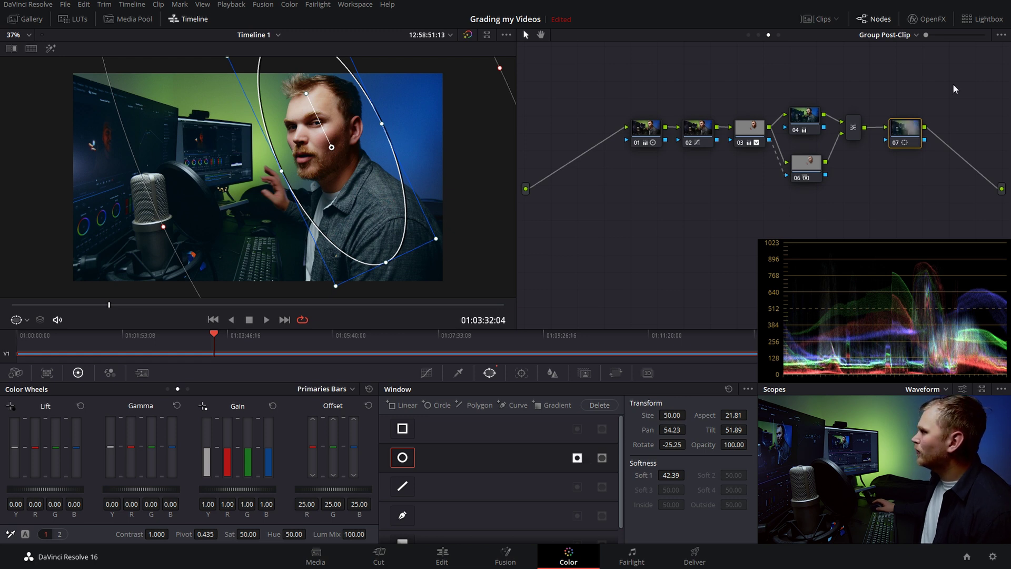
click(50, 48)
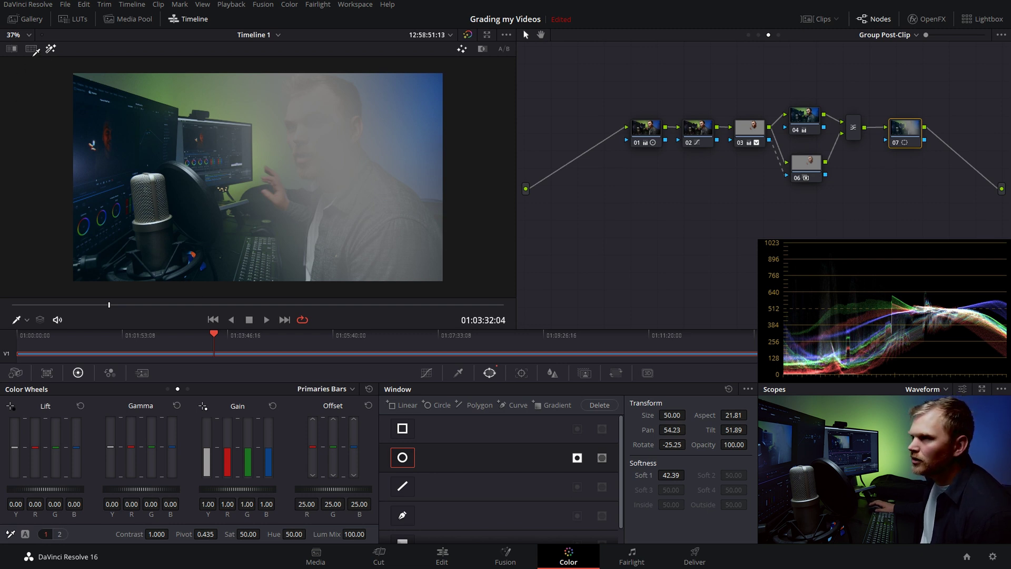
click(50, 48)
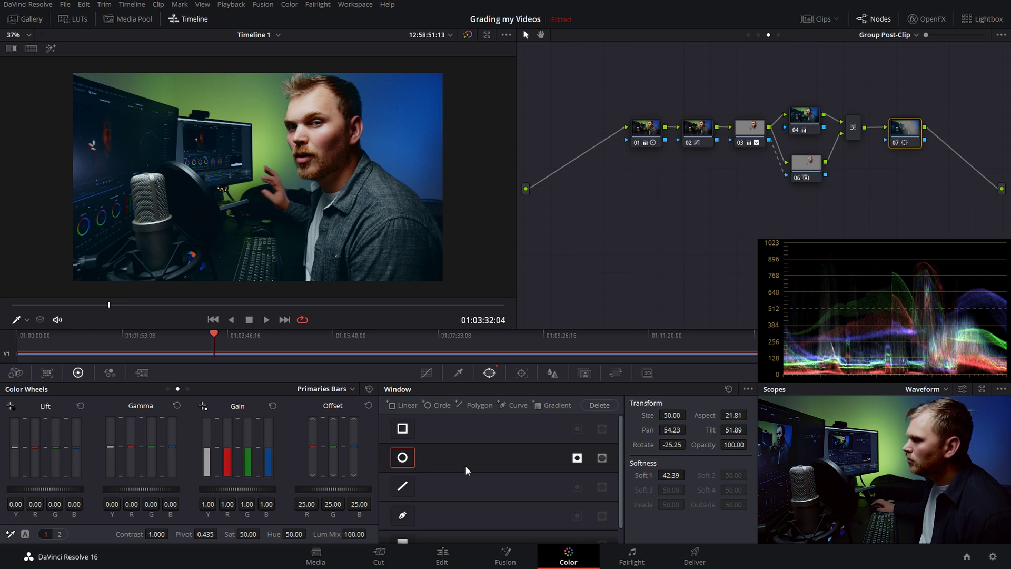
Step: Show the window outline and nudge the ellipse up-left over the face, rechecking with Highlight
click(24, 320)
click(44, 368)
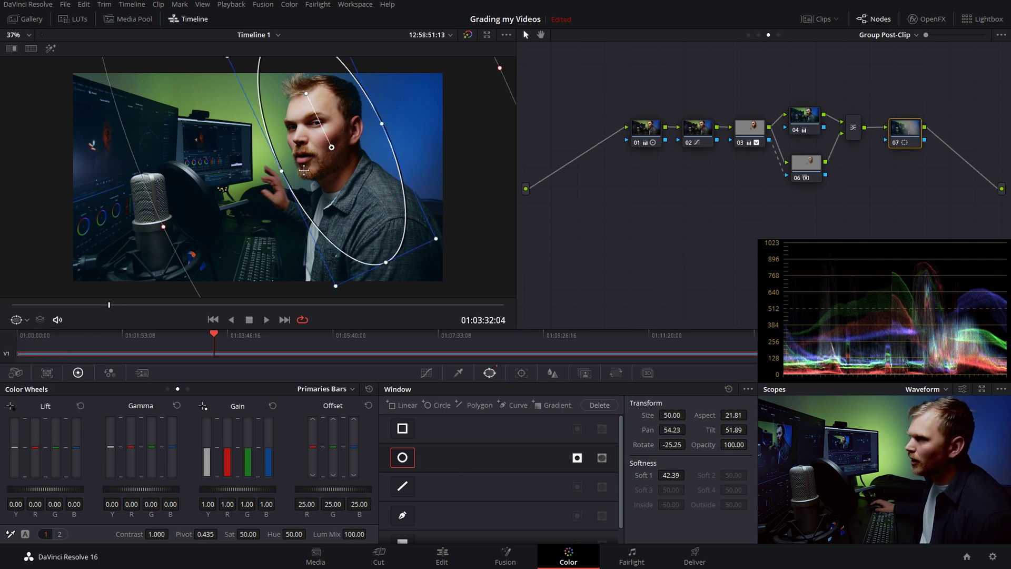
drag(350, 165, 333, 148)
click(52, 49)
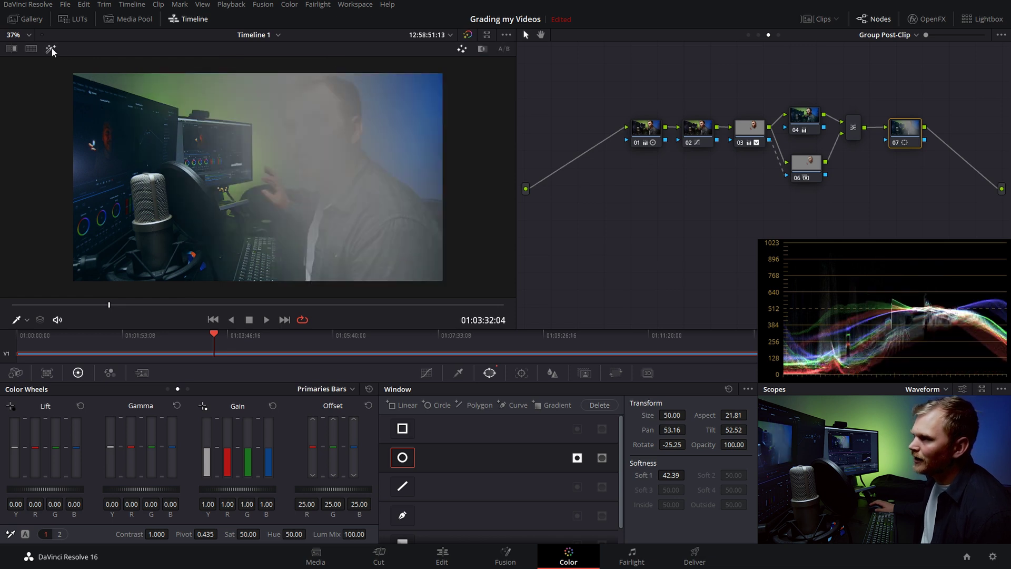
click(51, 48)
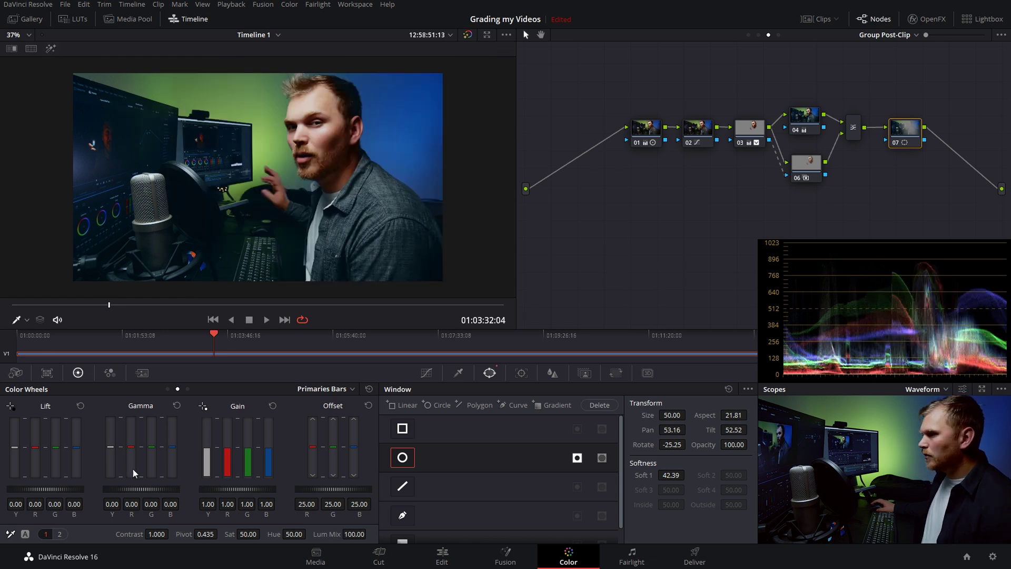
click(426, 375)
Step: Pull a custom curve point down on node 07 to darken outside the face window
click(541, 389)
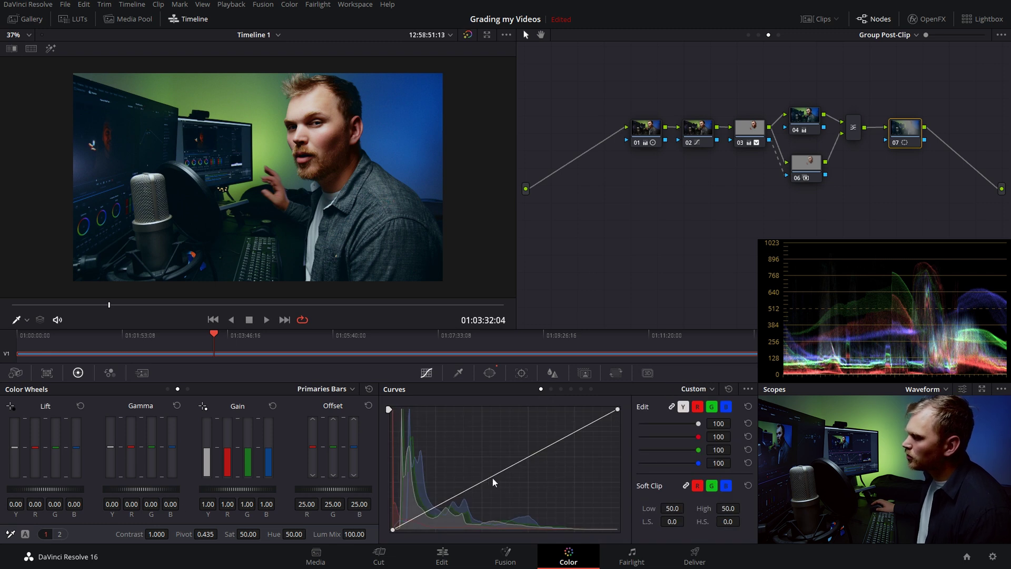
mouse_move(494, 476)
mouse_down()
mouse_move(553, 518)
mouse_move(511, 501)
mouse_move(511, 482)
mouse_up()
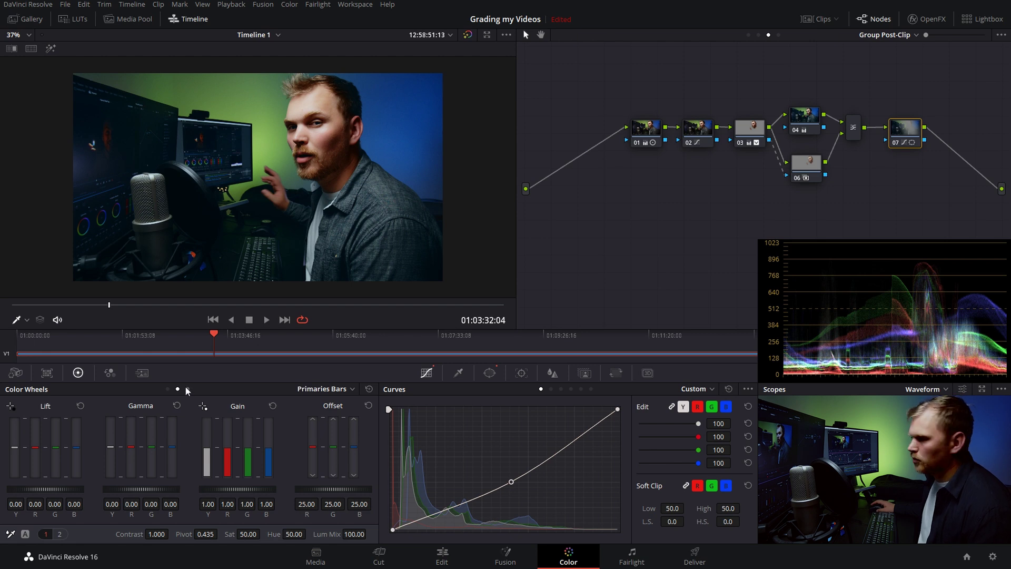
click(167, 389)
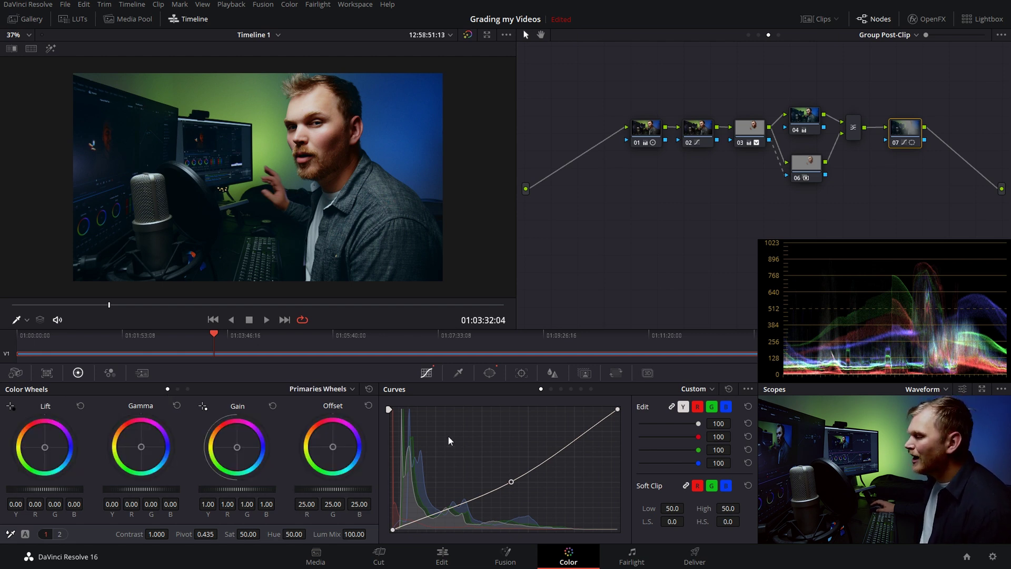
drag(512, 481, 508, 488)
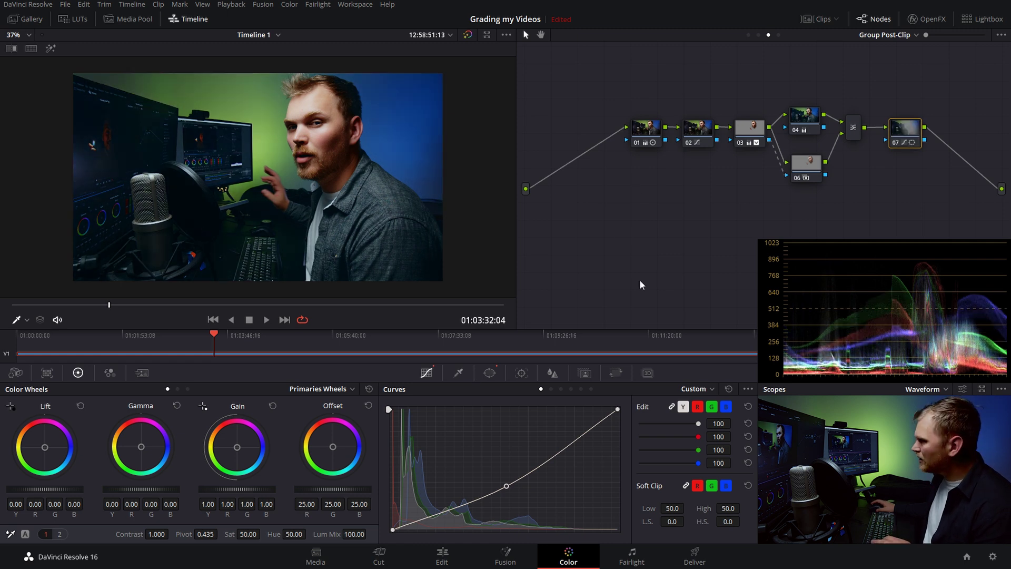
key(alt+s)
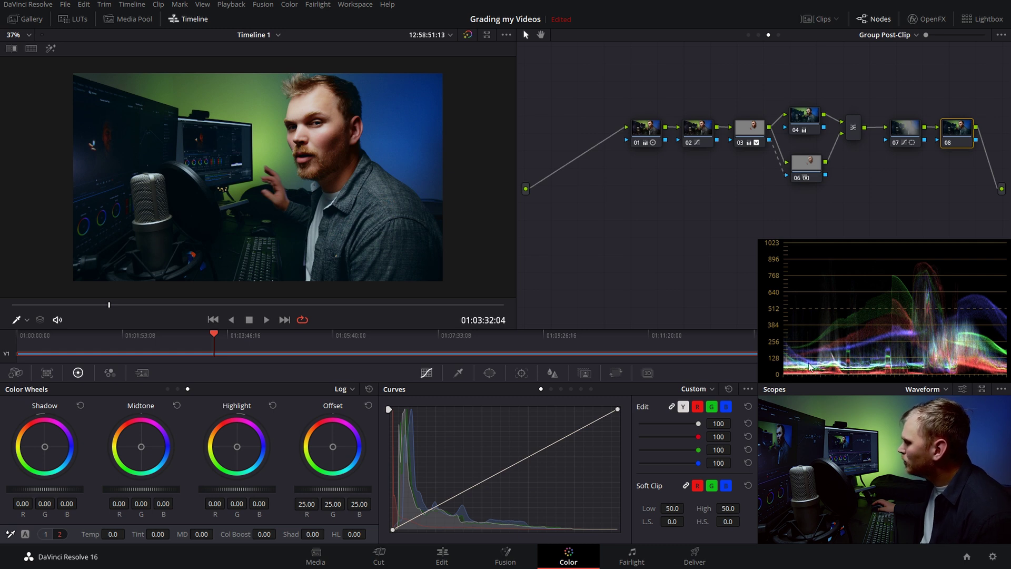
Step: Warm node 08's Log shadows to R 0.08, G -0.02, B -0.05 and compare before/after
drag(46, 448, 44, 445)
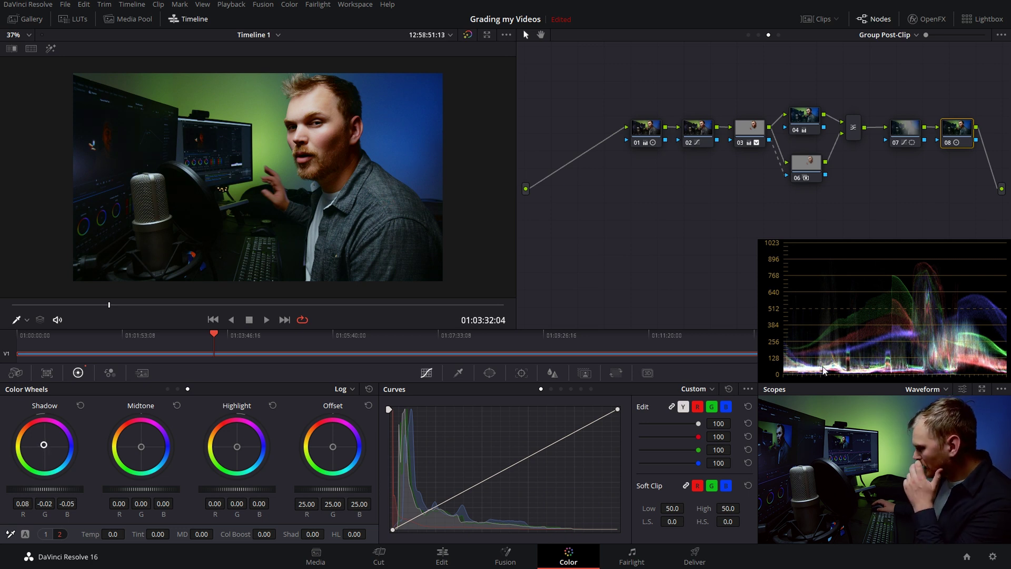
key(ctrl+d)
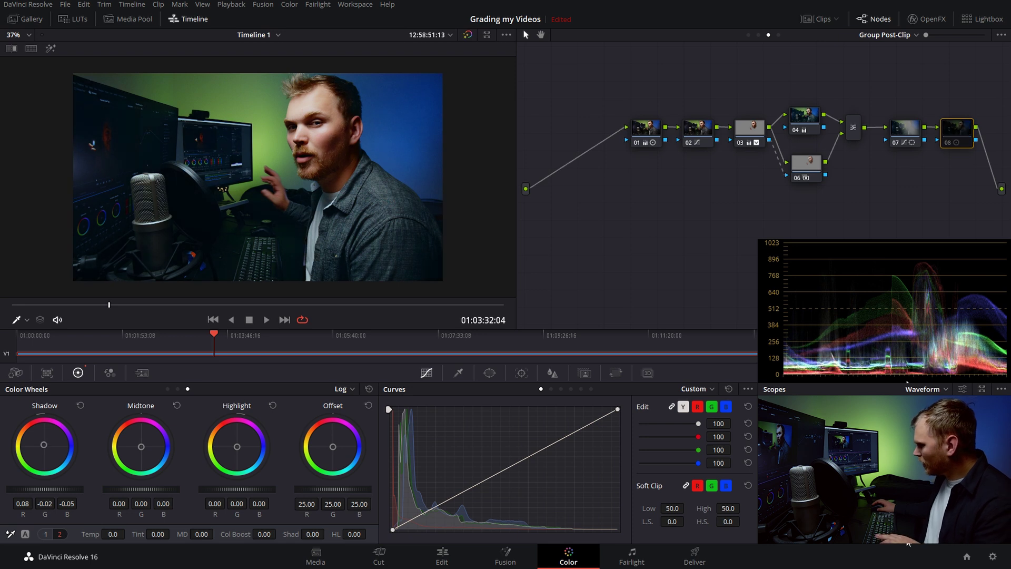
key(ctrl+d)
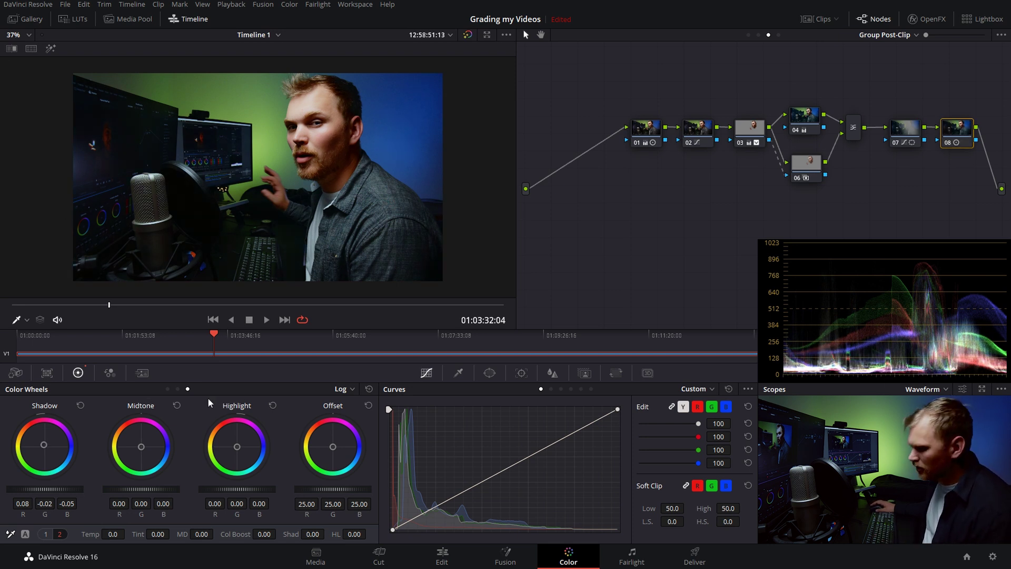
key(ctrl+d)
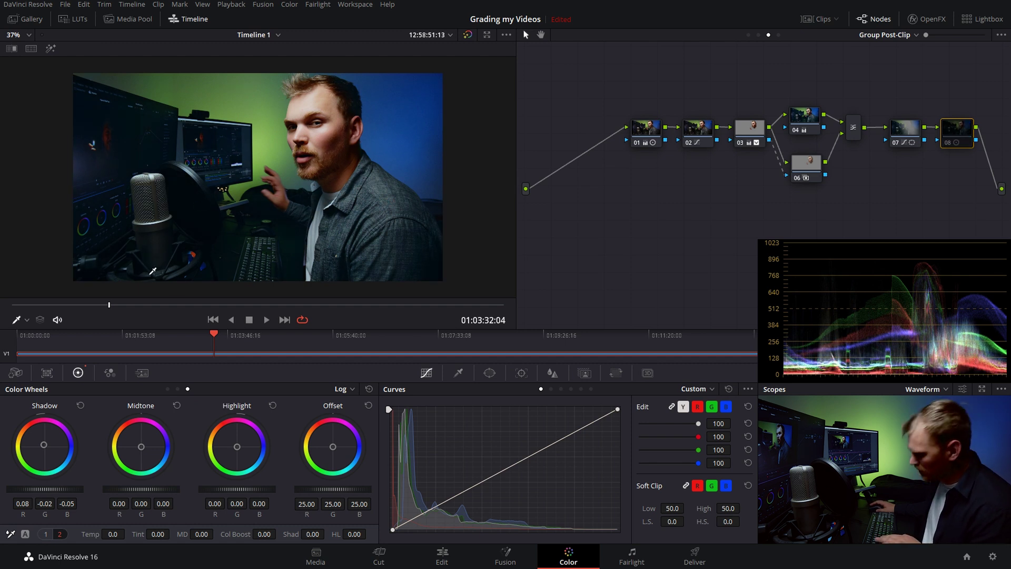
key(ctrl+d)
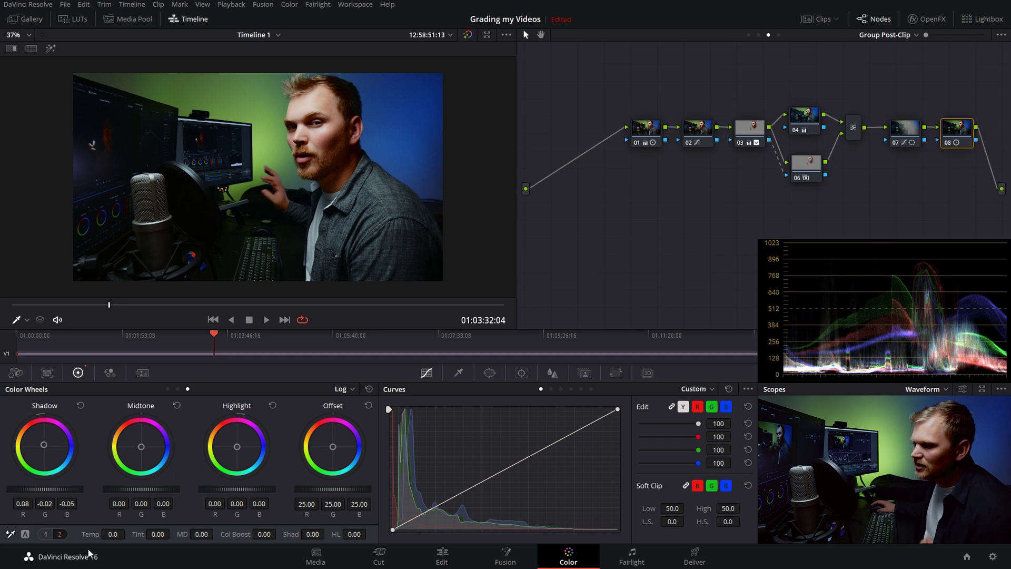
Step: Lower node 08's LR value to 0.197 and compare it on and off
click(45, 534)
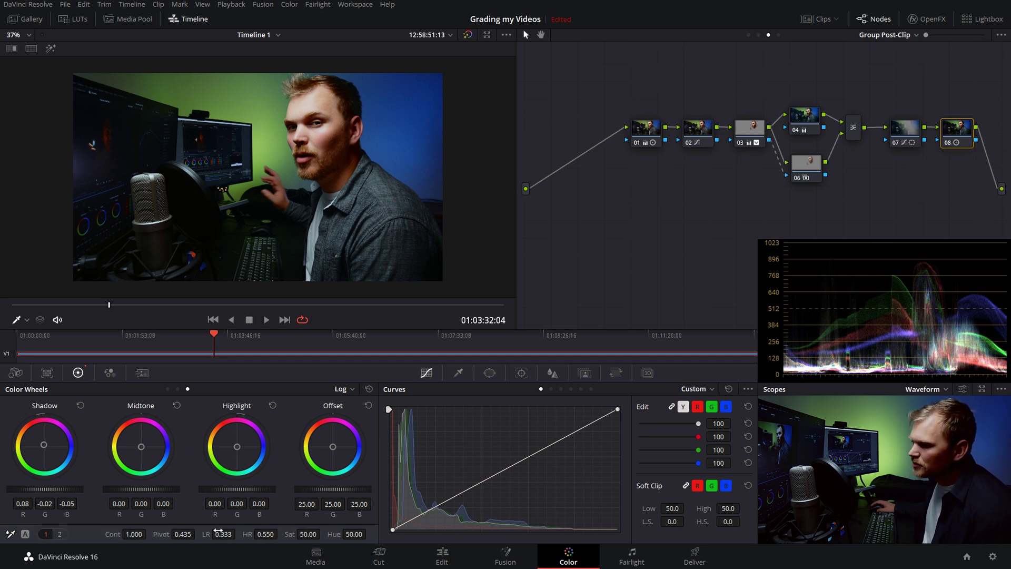
drag(225, 535, 211, 535)
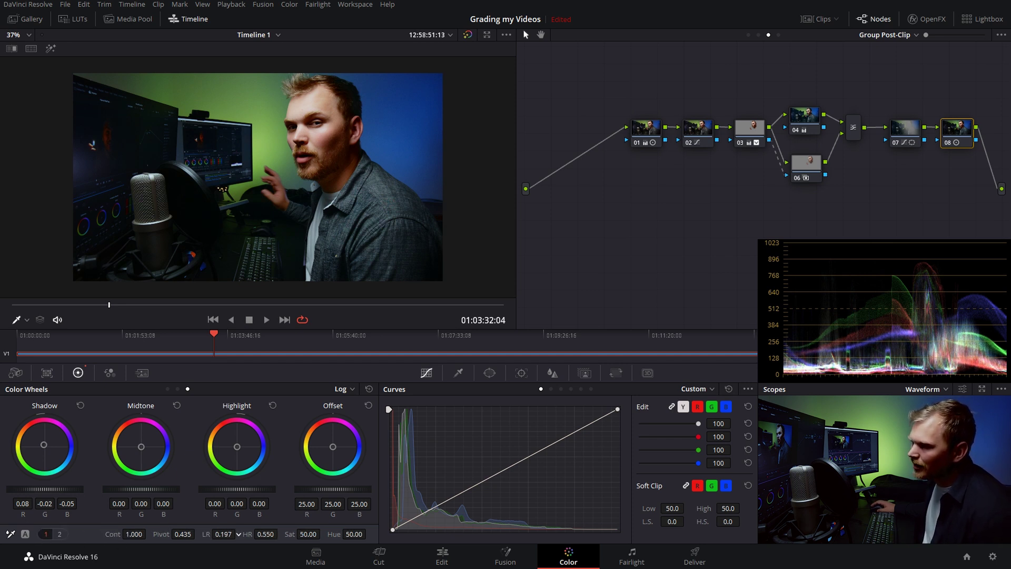
key(ctrl+d)
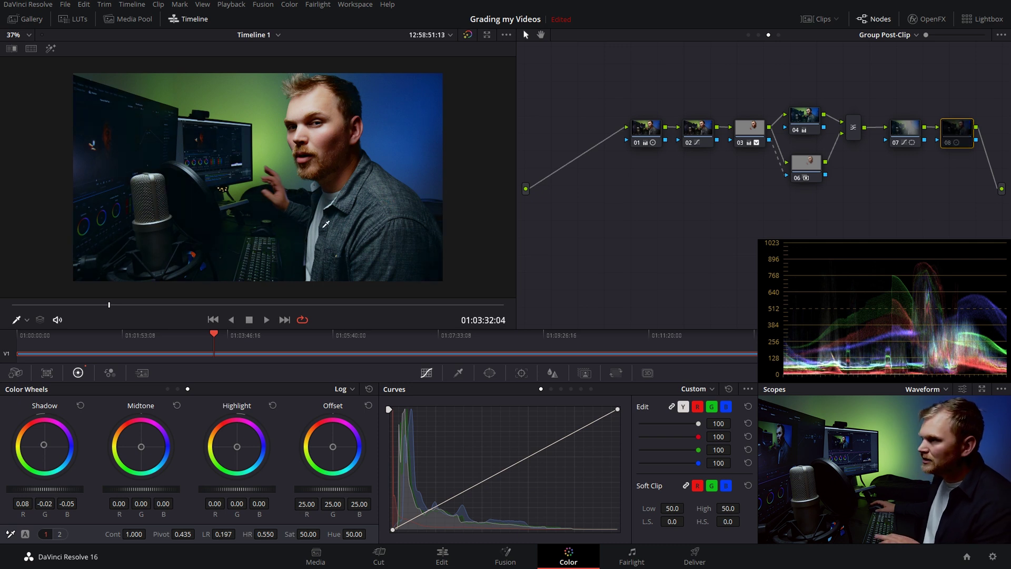
key(ctrl+d)
key(ctrl+d)
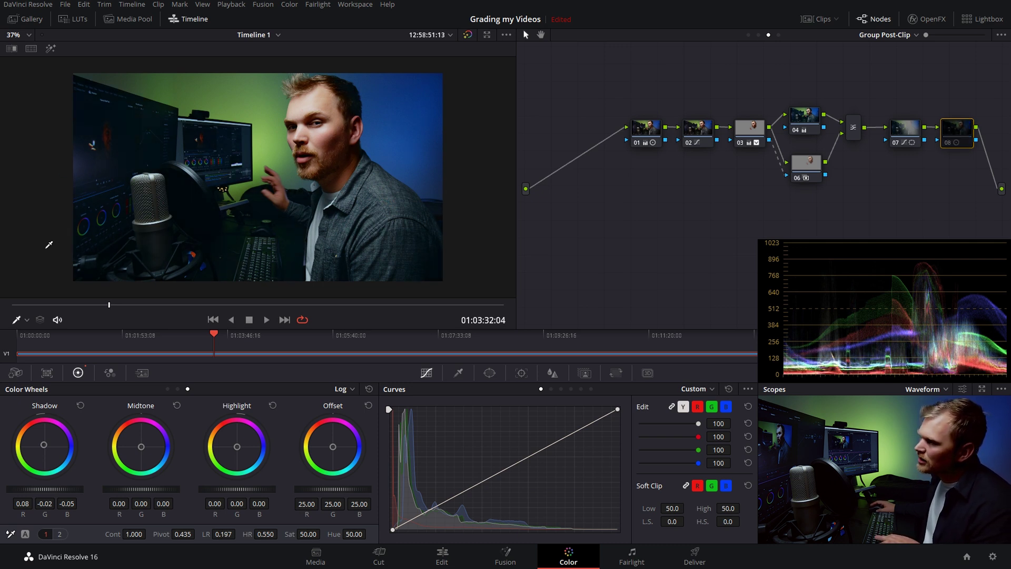
key(ctrl+d)
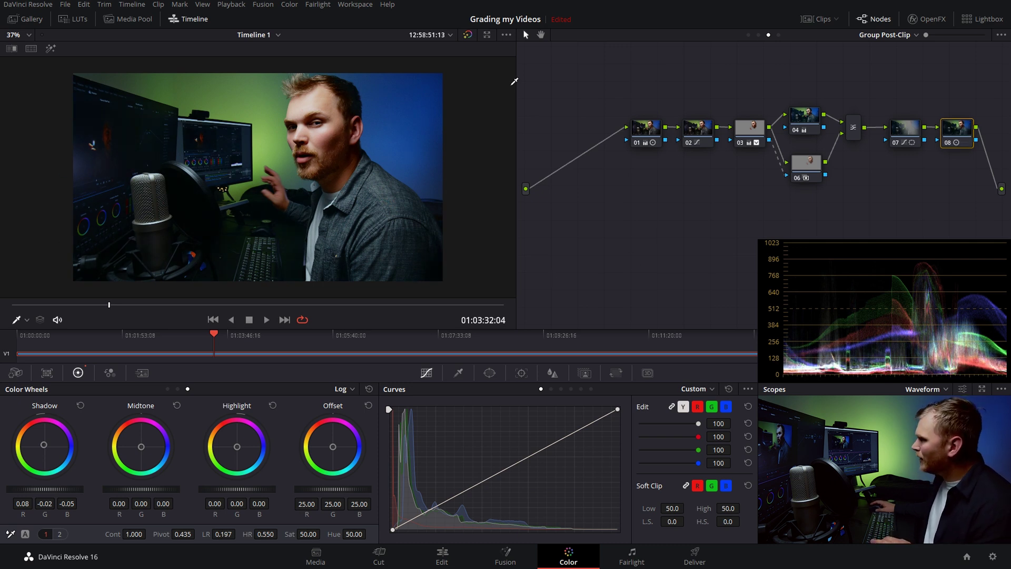
Step: Shift the whole node tree left, leaving node 08 selected
drag(603, 94, 980, 199)
drag(961, 153, 866, 160)
click(863, 153)
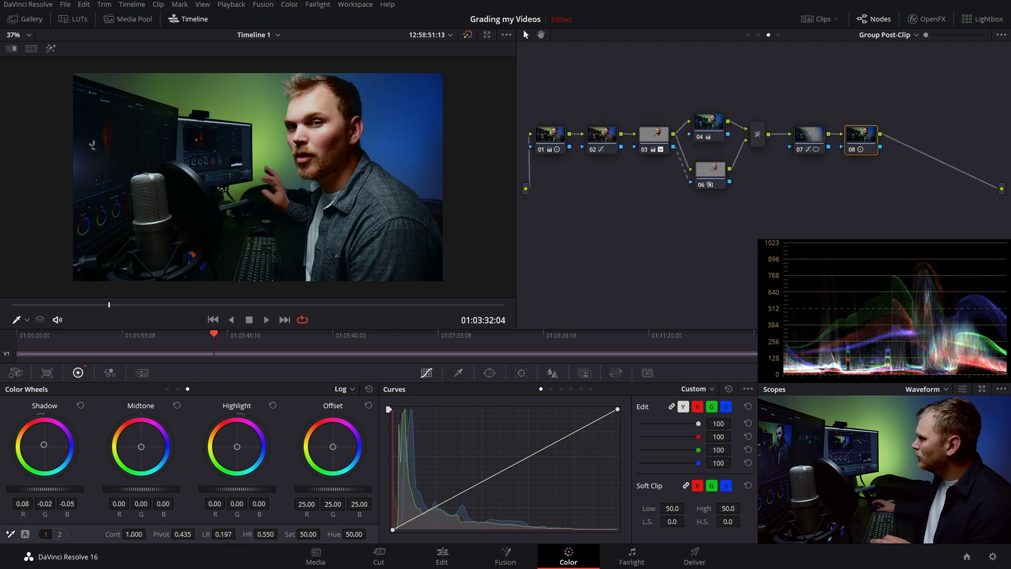
key(alt+s)
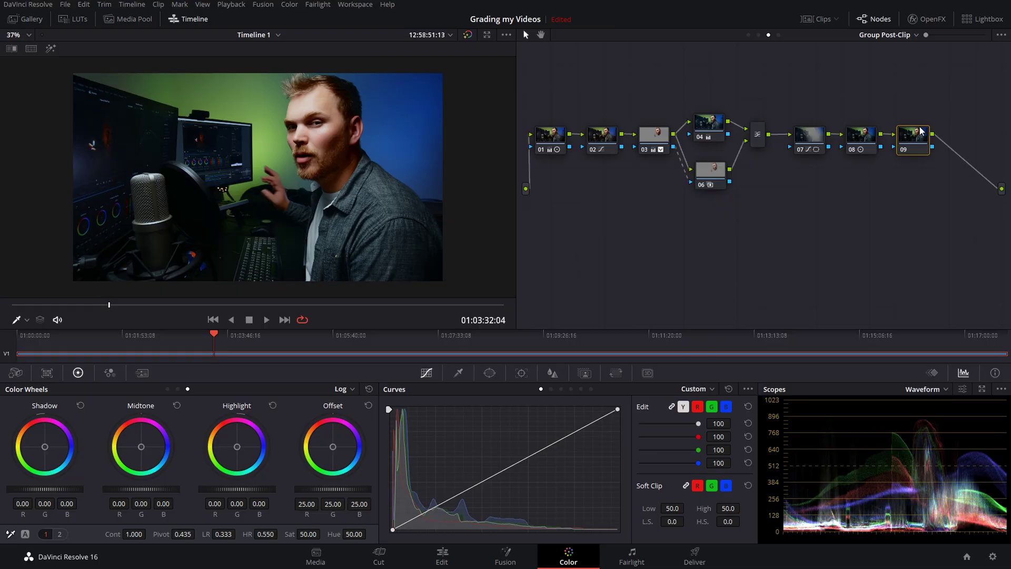
Step: Set node 09 to work in the Lab (CIE) color space
right_click(919, 133)
mouse_move(946, 258)
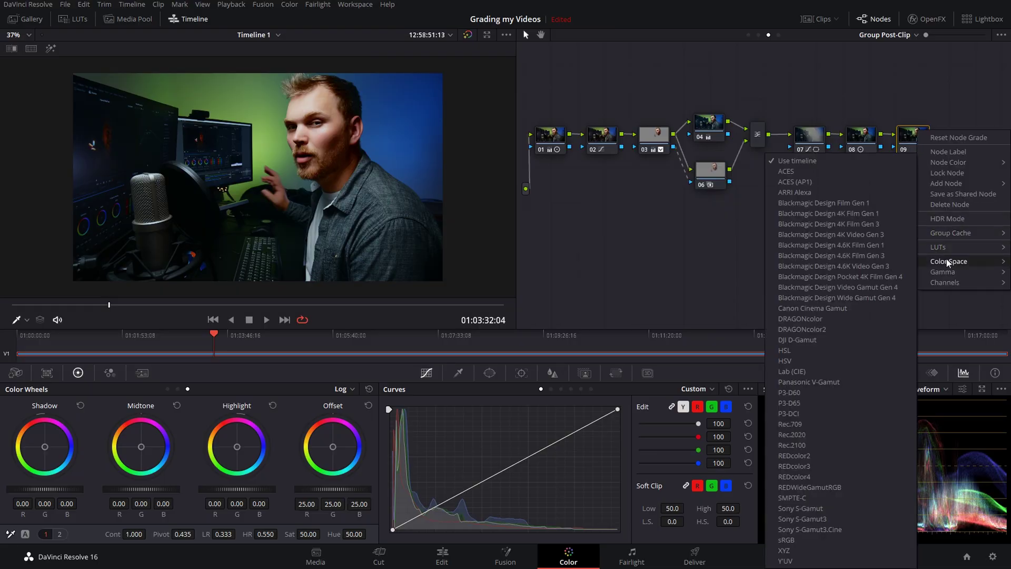
click(797, 372)
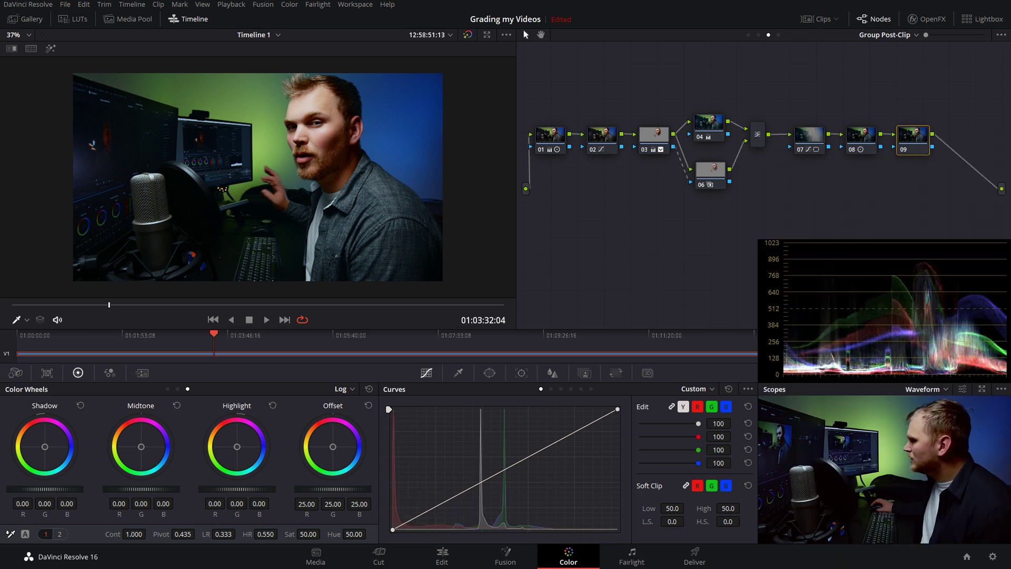
Step: Switch node 09's Blur palette to Sharpen with red radius 0.48
click(552, 374)
click(721, 390)
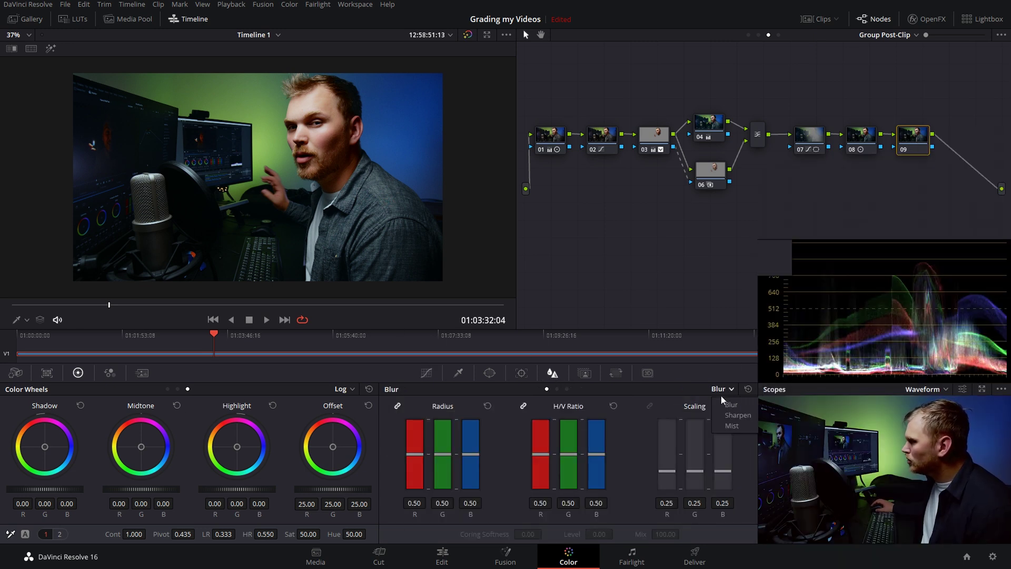
click(738, 419)
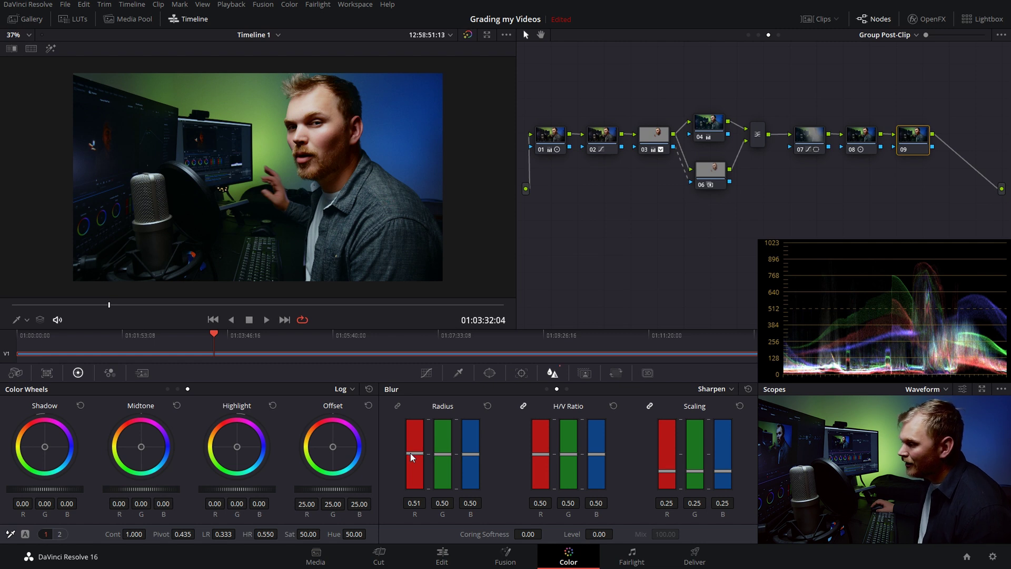
drag(410, 453, 412, 456)
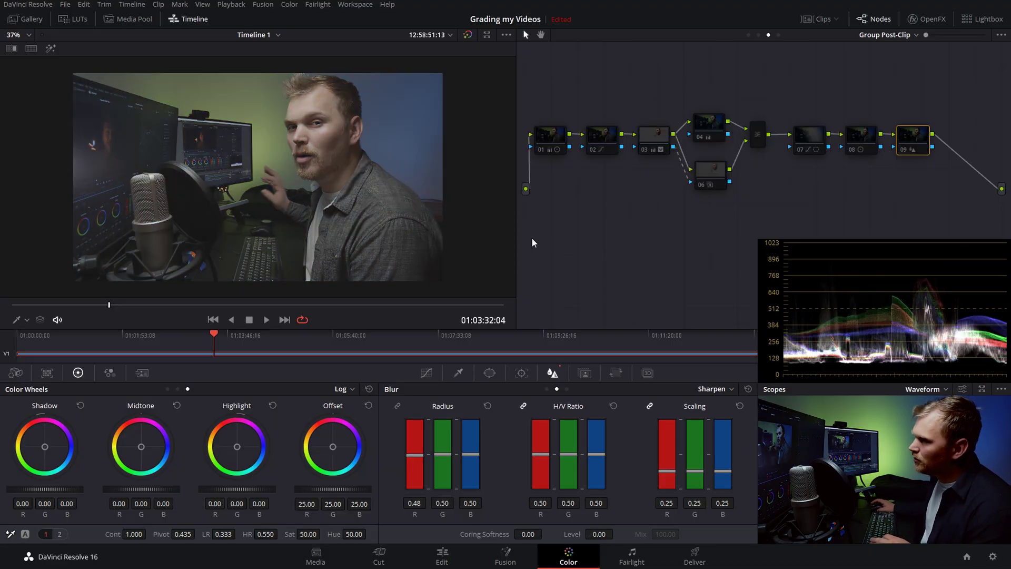
key(alt+d)
key(alt+d)
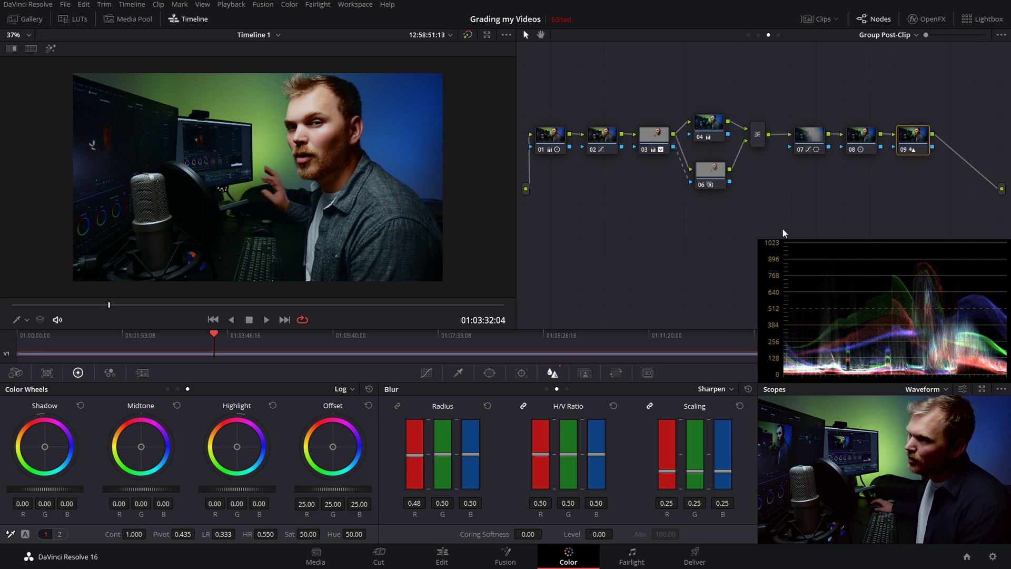
Step: Open the Gallery showing the saved stills
click(25, 19)
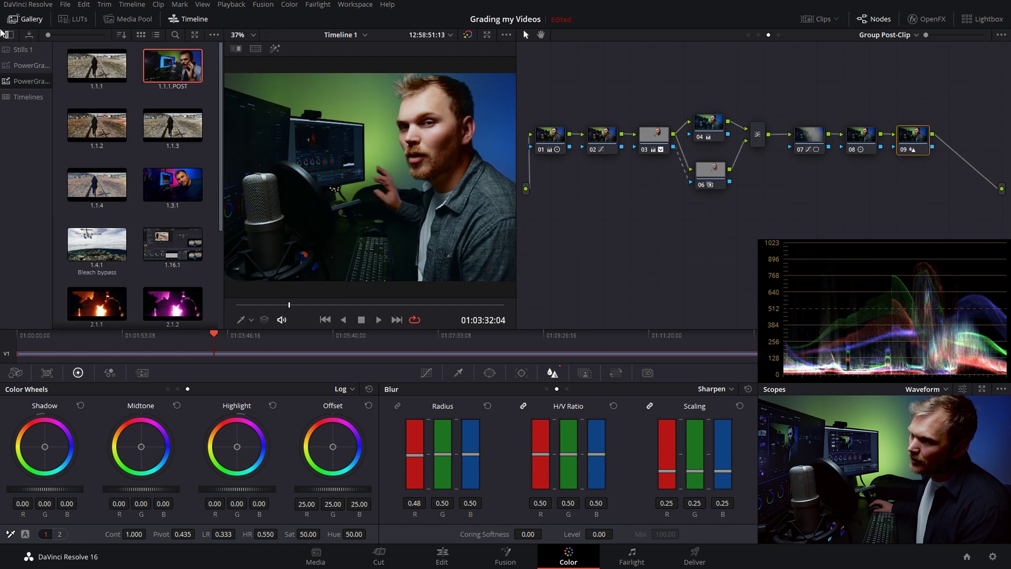
Step: Grab still 1.1.1.POST of the current grade into the second PowerGrade album
click(26, 81)
click(29, 80)
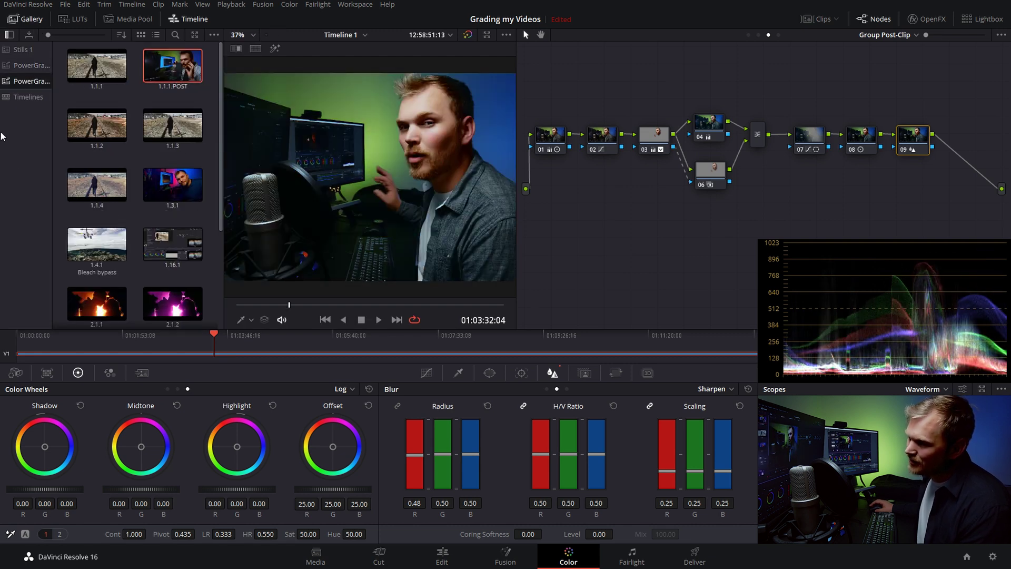
right_click(406, 210)
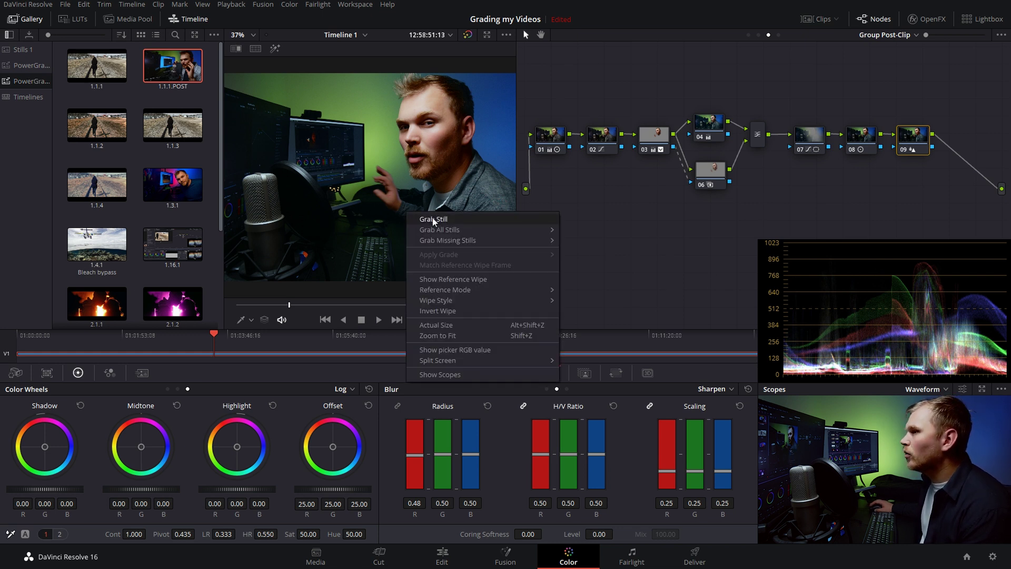
click(433, 220)
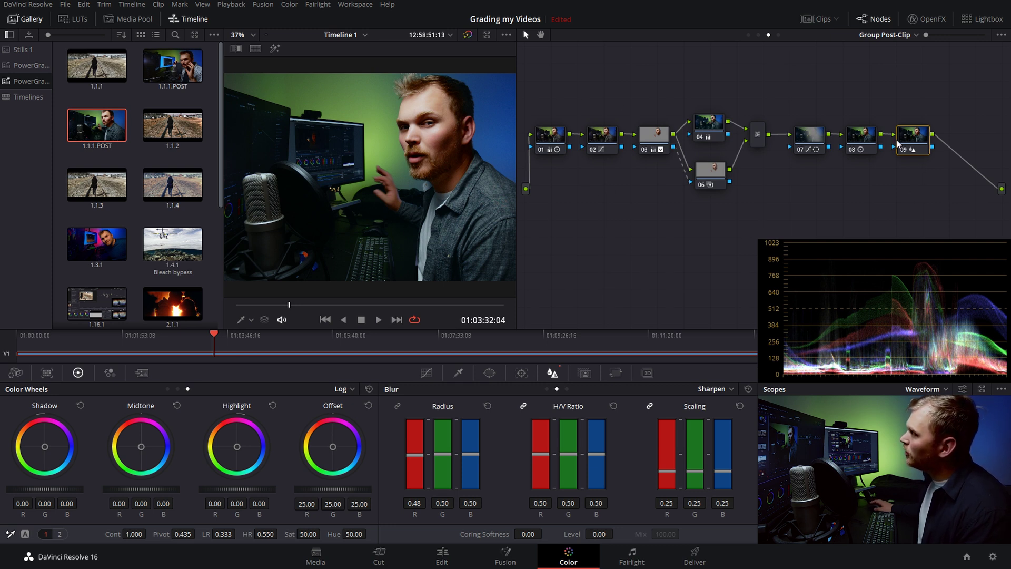
Step: Grab clip-level still 1.1.2 and preview its stored node graph
click(759, 35)
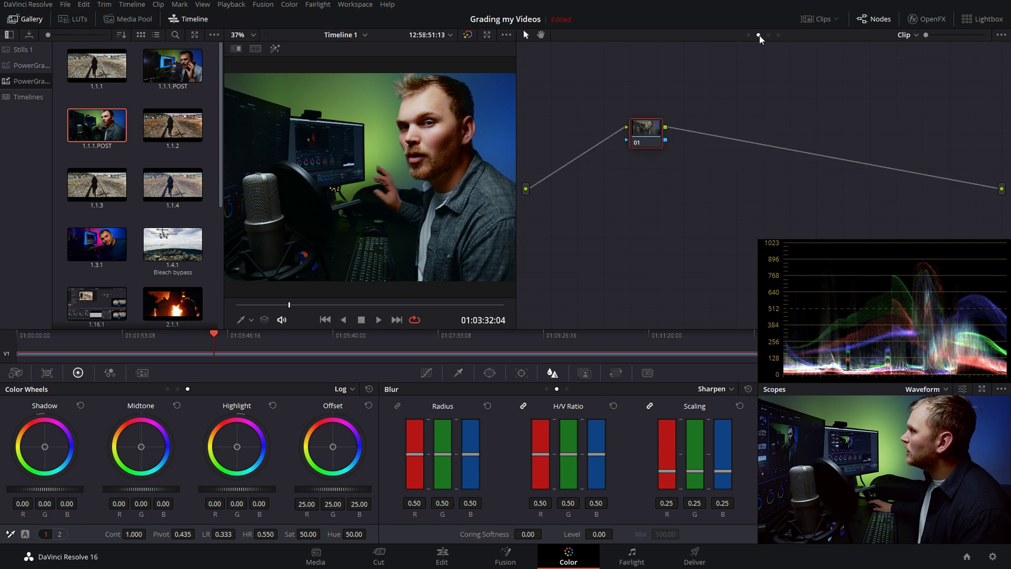
right_click(385, 169)
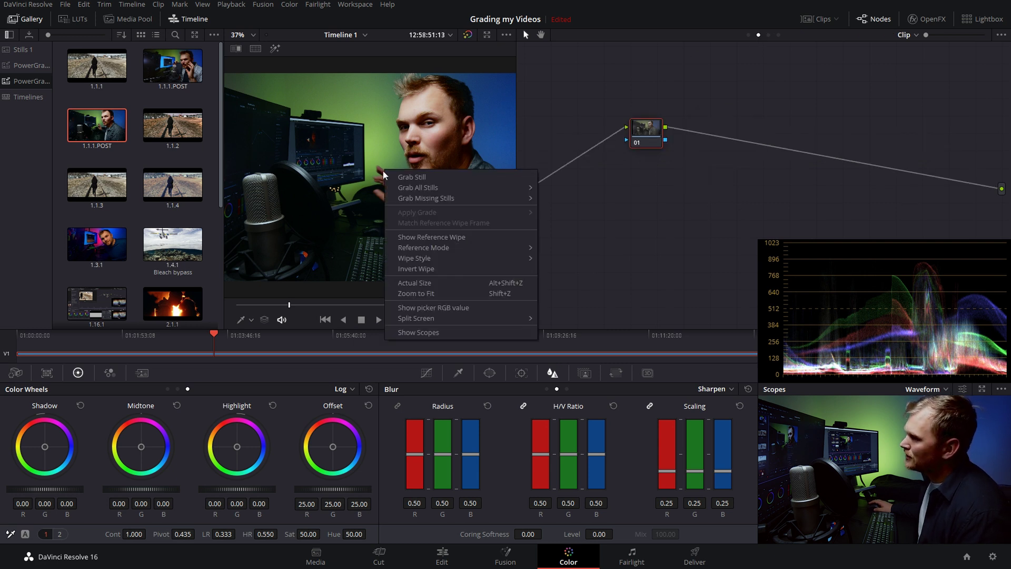
click(411, 176)
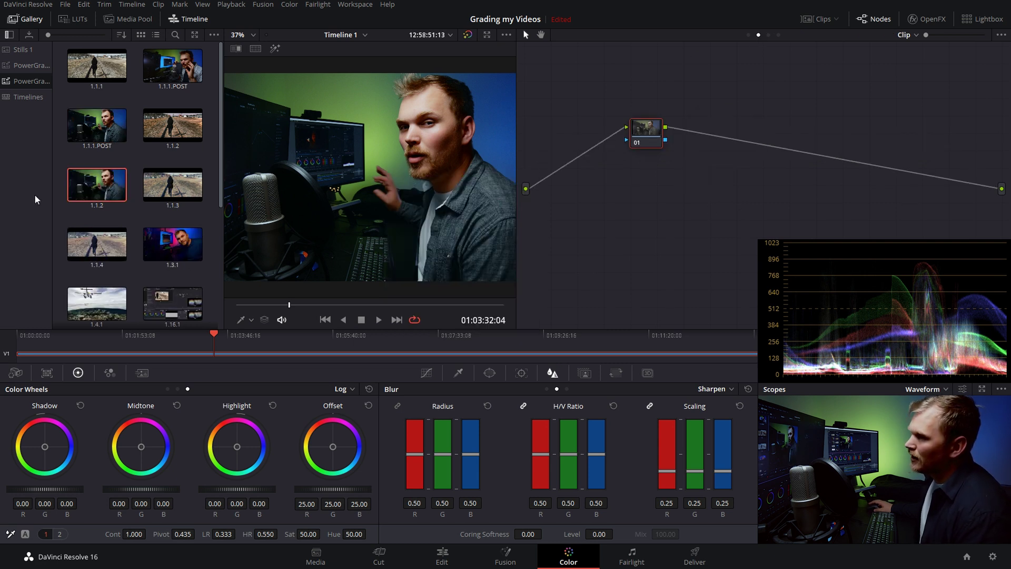
right_click(96, 188)
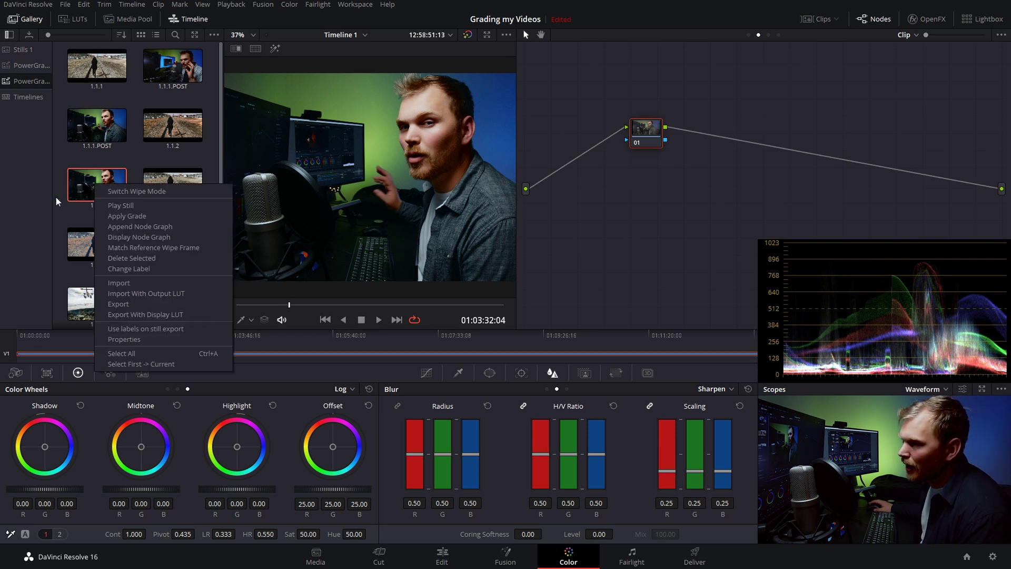
click(119, 238)
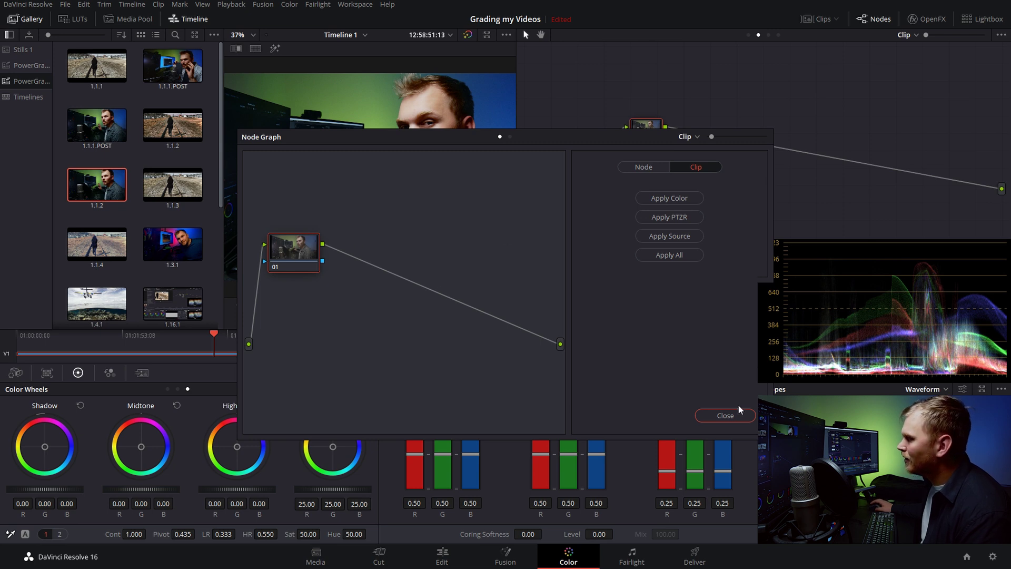
click(738, 416)
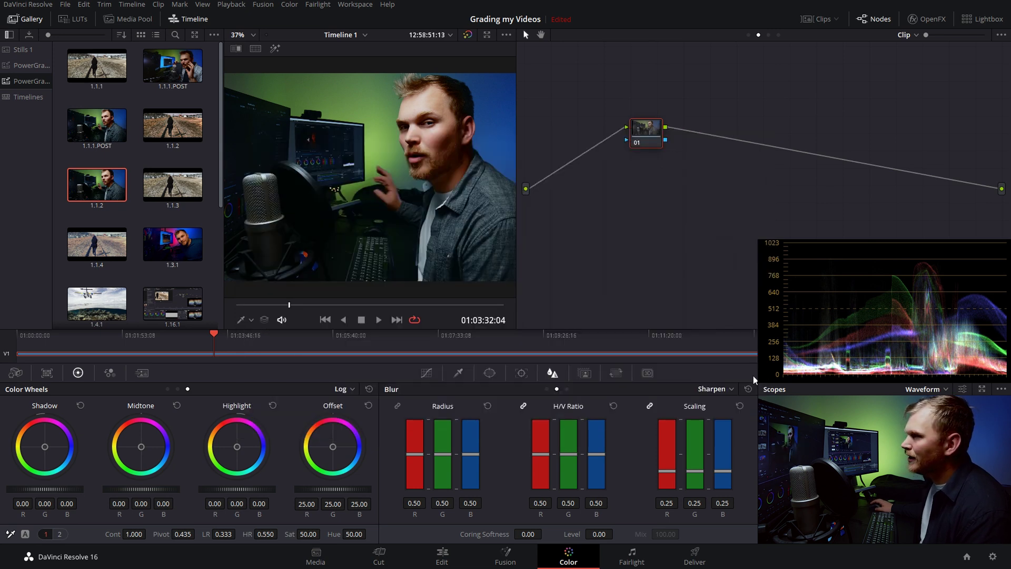
Step: Return to Group Post-Clip and confirm 1.1.1.POST's node graph matches the nine-node grade
click(768, 35)
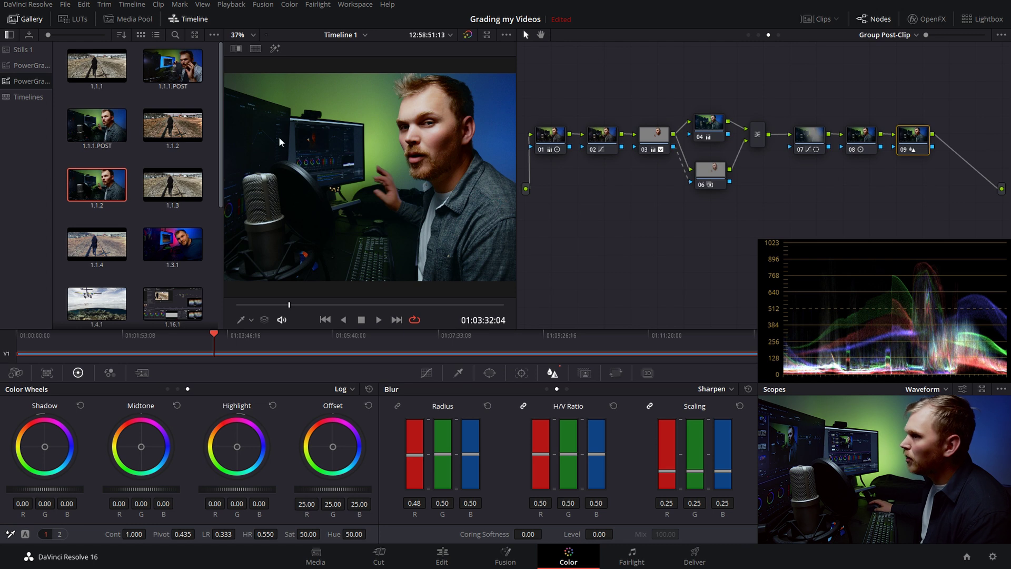
right_click(96, 130)
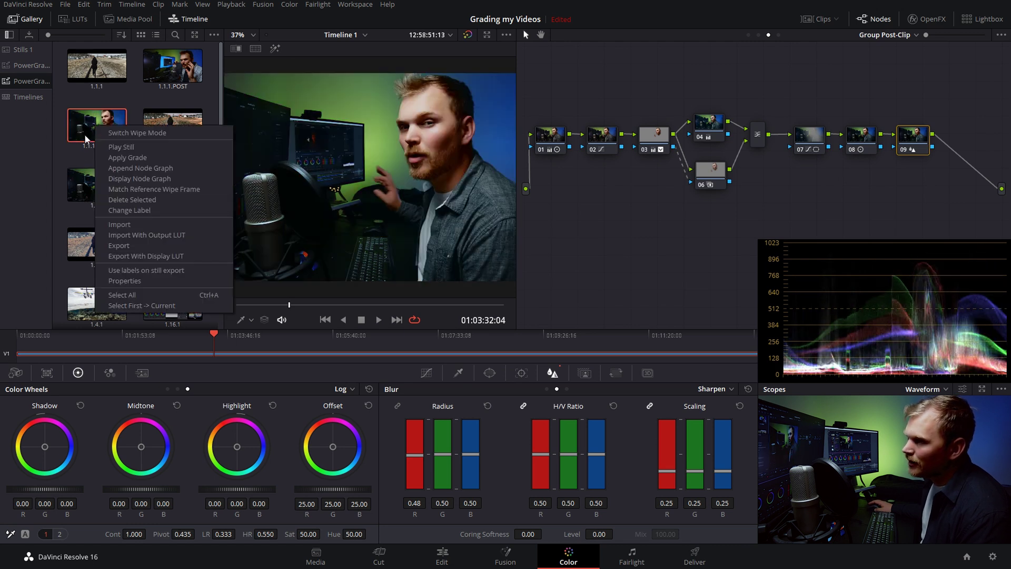
click(124, 180)
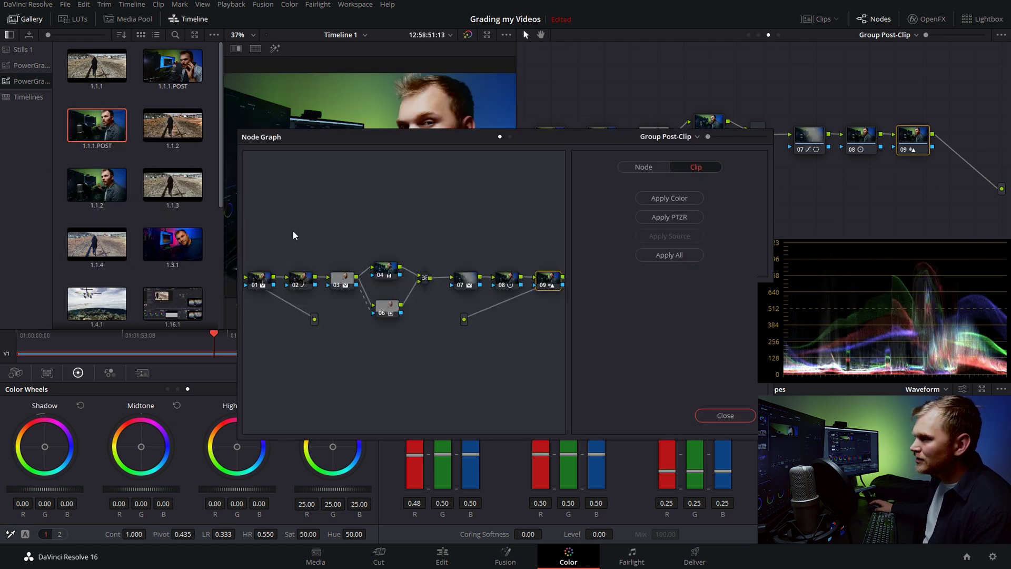
click(732, 416)
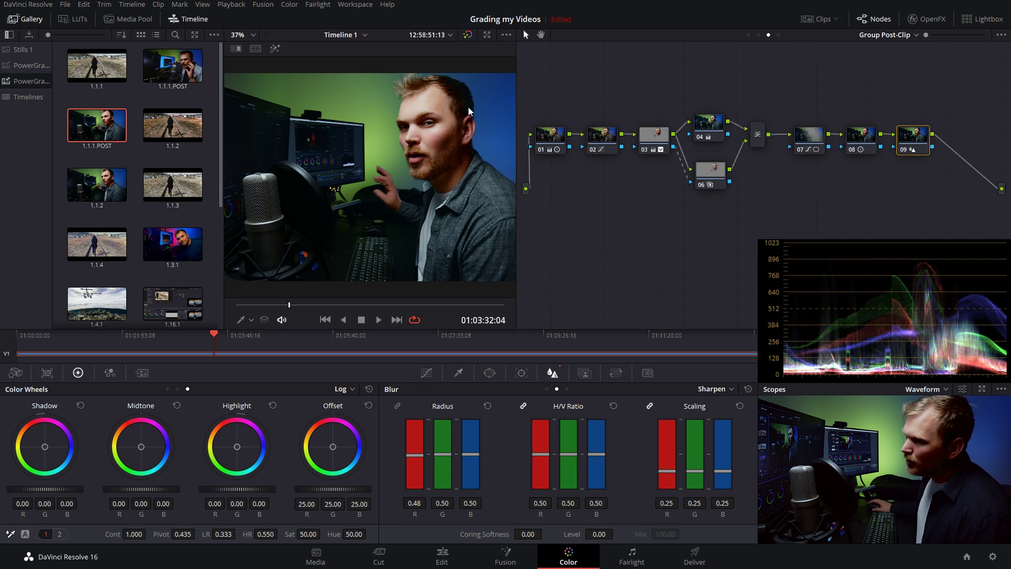
Step: Apply the 1.1.1.POST grade from the Gallery to the clip
right_click(87, 130)
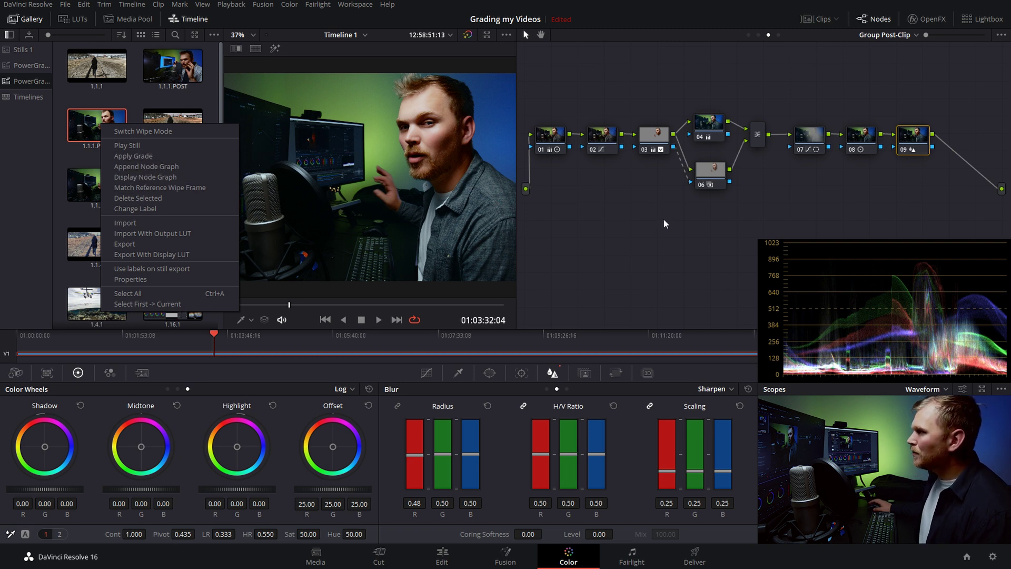
click(133, 157)
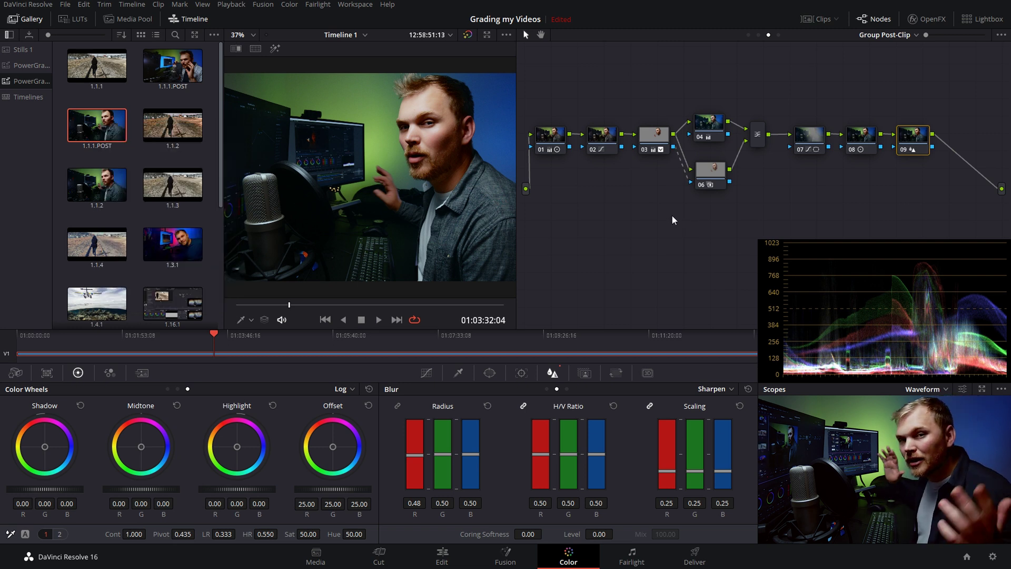